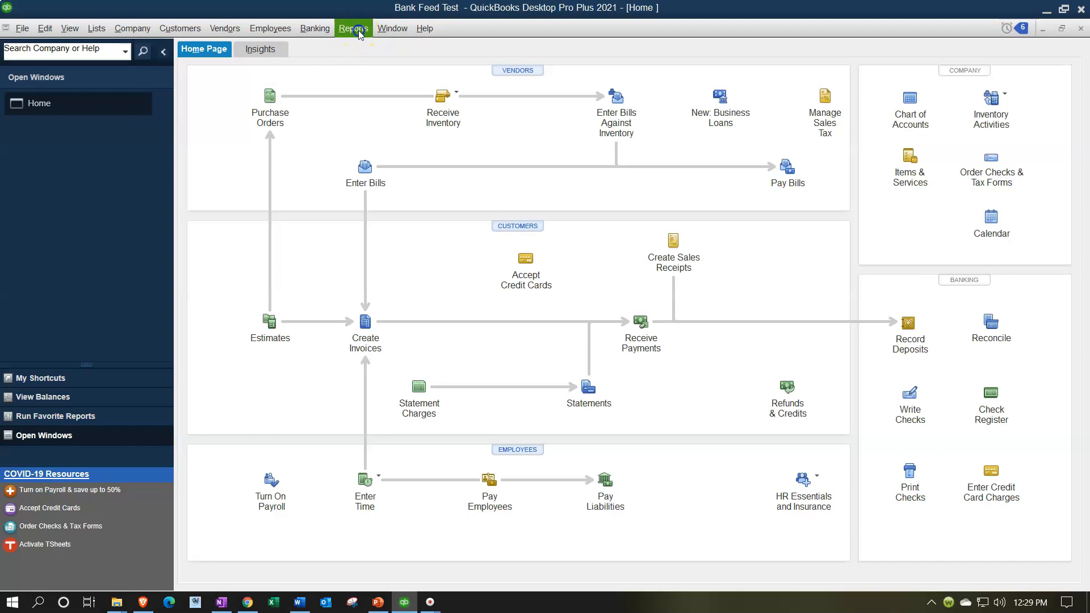
# Open the Balance Sheet Standard report and set its date range from 01/01/2020 to 12/31/2020
pyautogui.moveTo(435, 137)
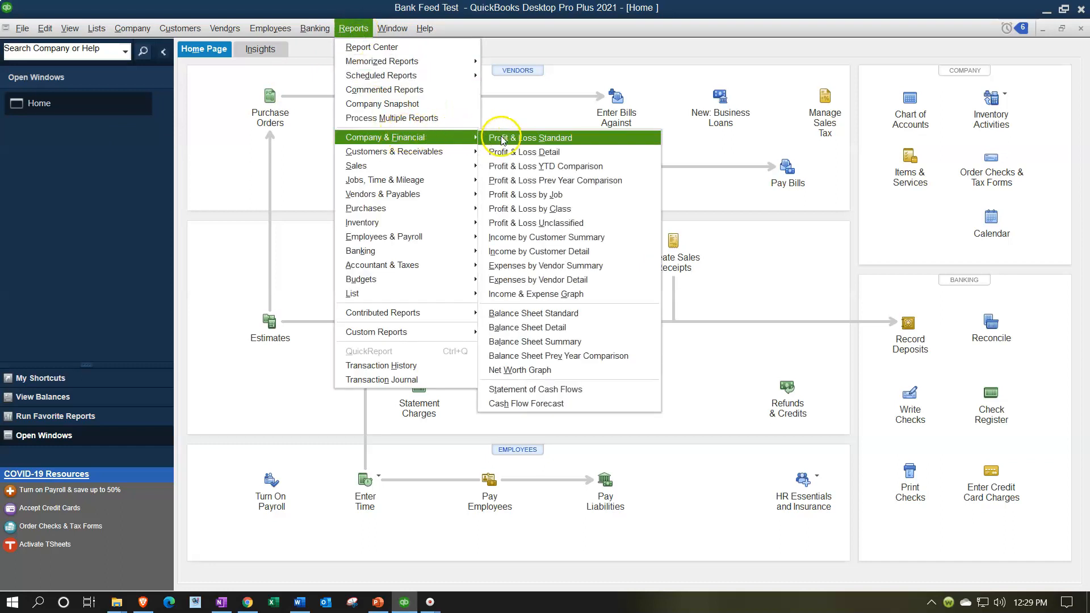
pyautogui.click(541, 314)
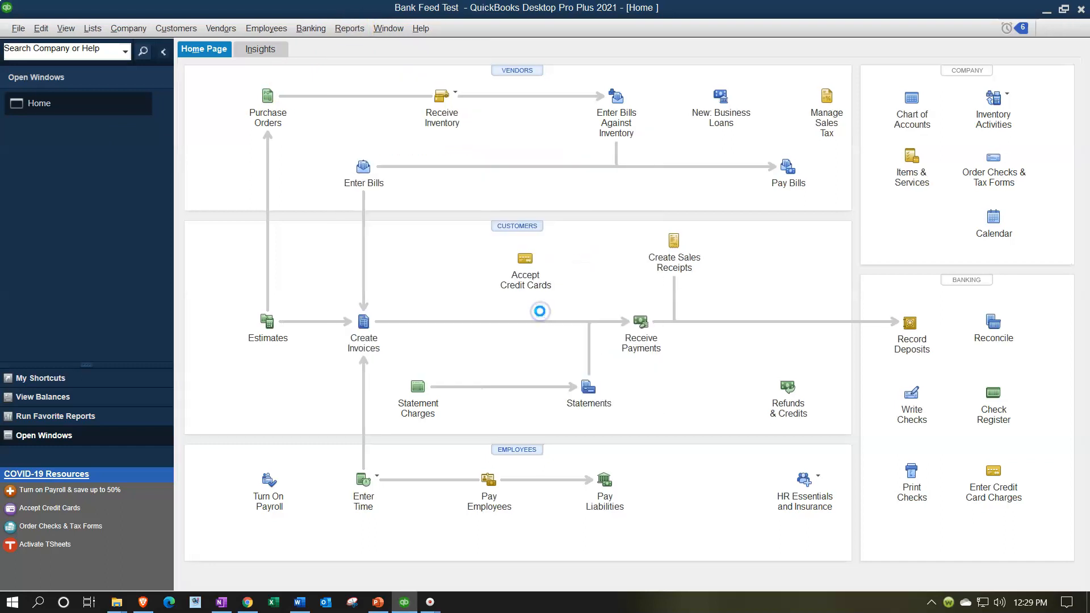
pyautogui.click(214, 51)
pyautogui.write('01/01/2')
pyautogui.write('01012')
pyautogui.press('Tab')
pyautogui.write('123120')
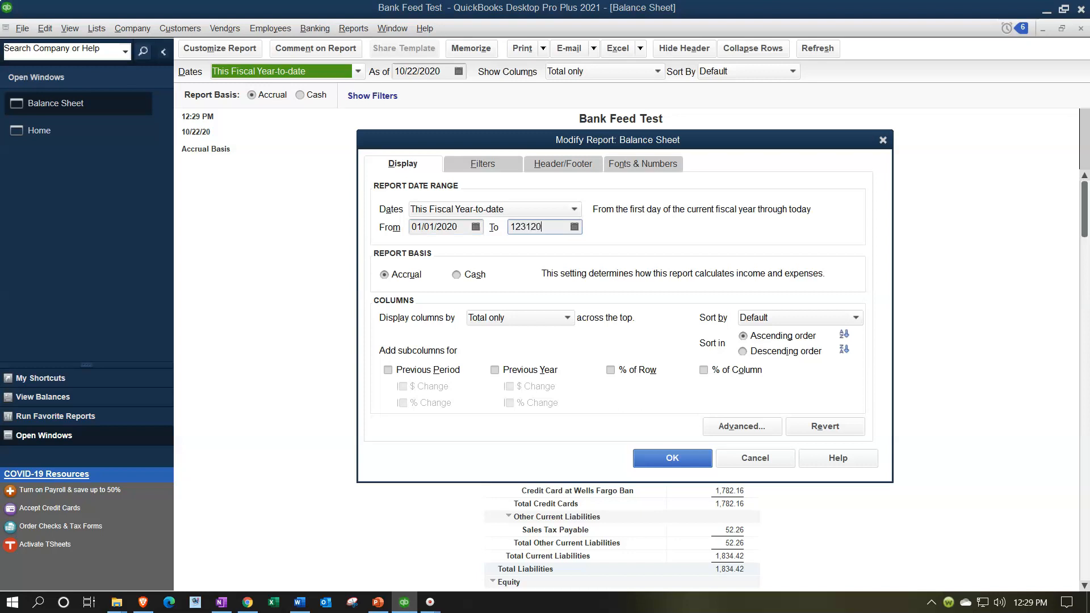
pyautogui.press('Tab')
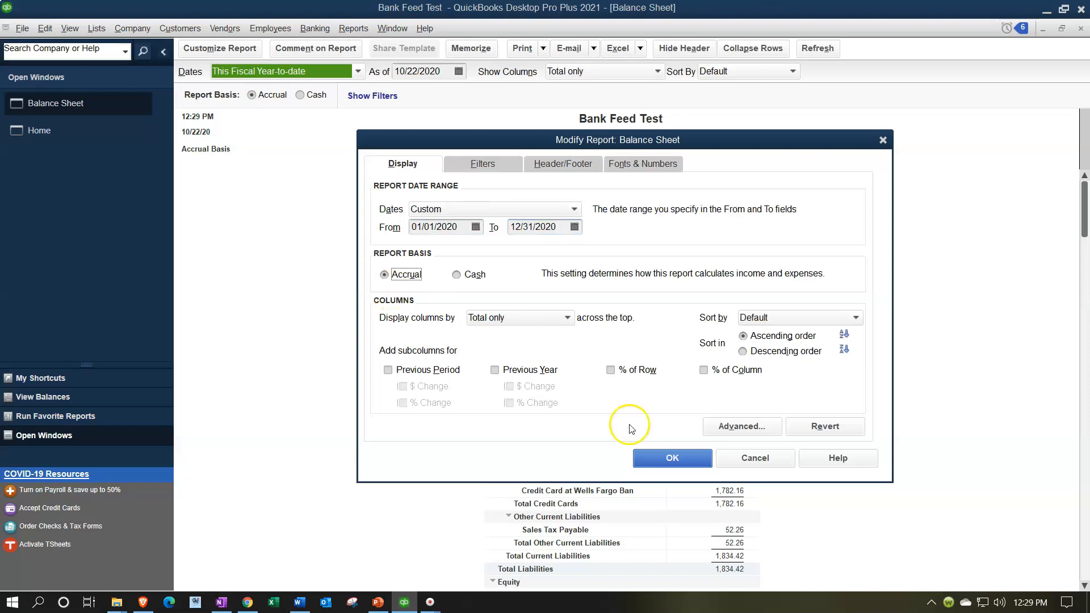
pyautogui.click(673, 458)
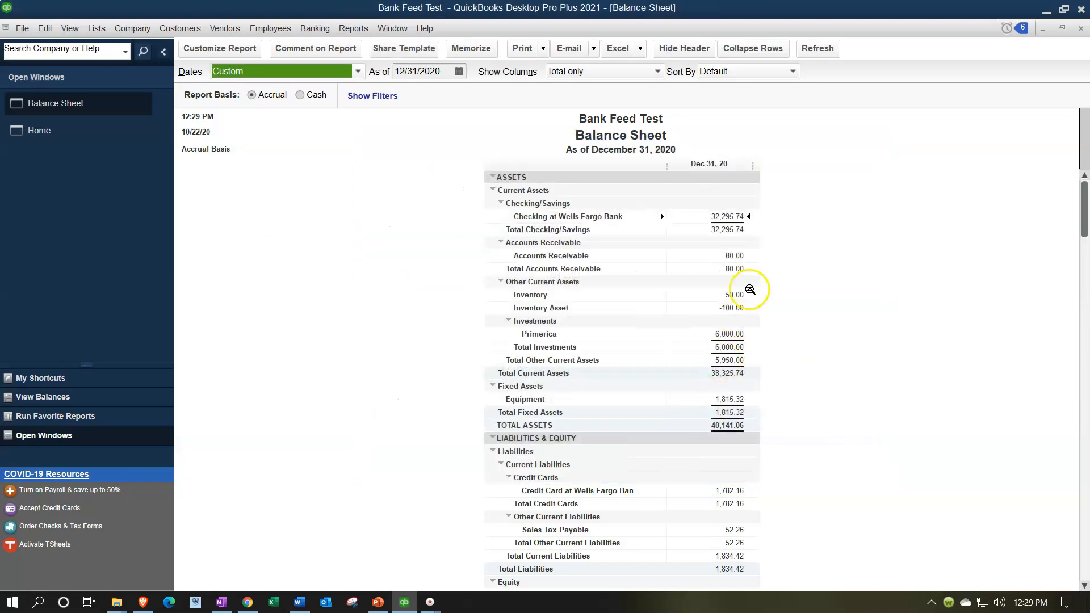
# Review the balance sheet's checking and credit card account balances
pyautogui.doubleClick(732, 217)
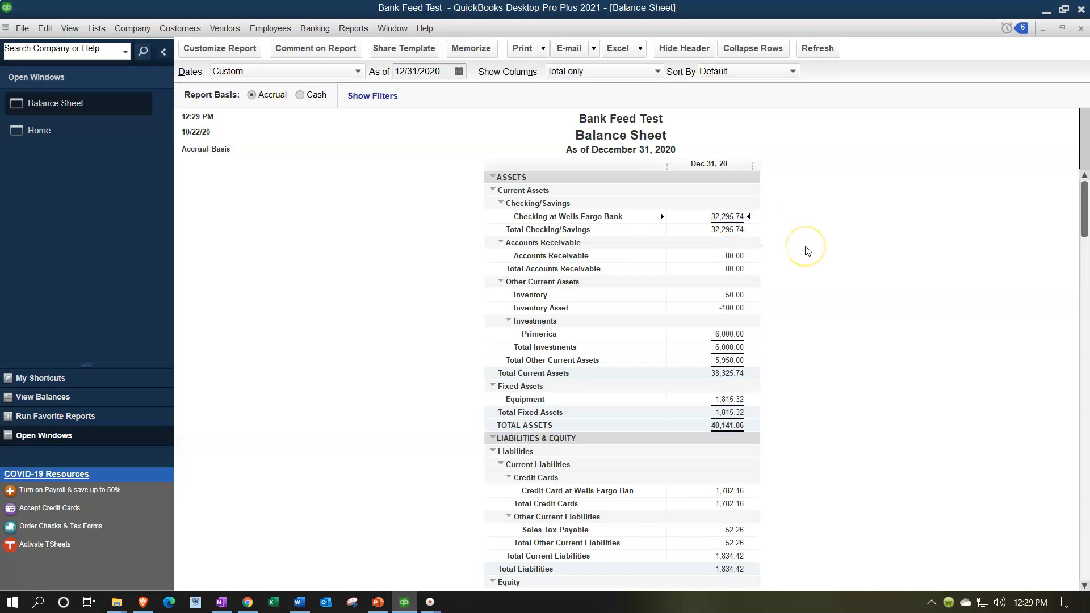
pyautogui.click(731, 490)
pyautogui.scroll(-2, 781, 506)
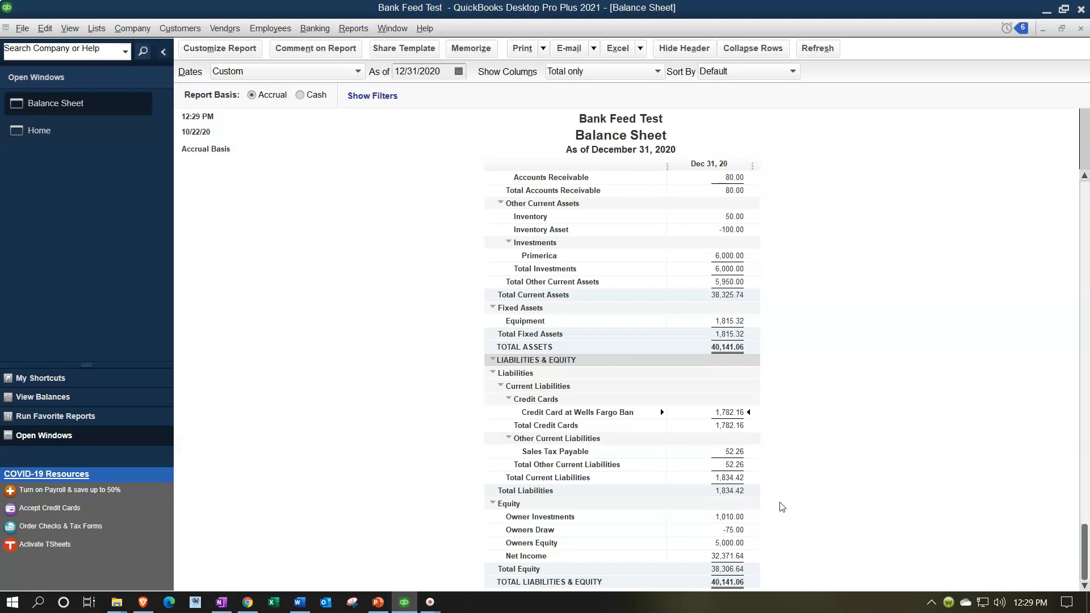
pyautogui.scroll(1, 783, 507)
pyautogui.scroll(1, 783, 507)
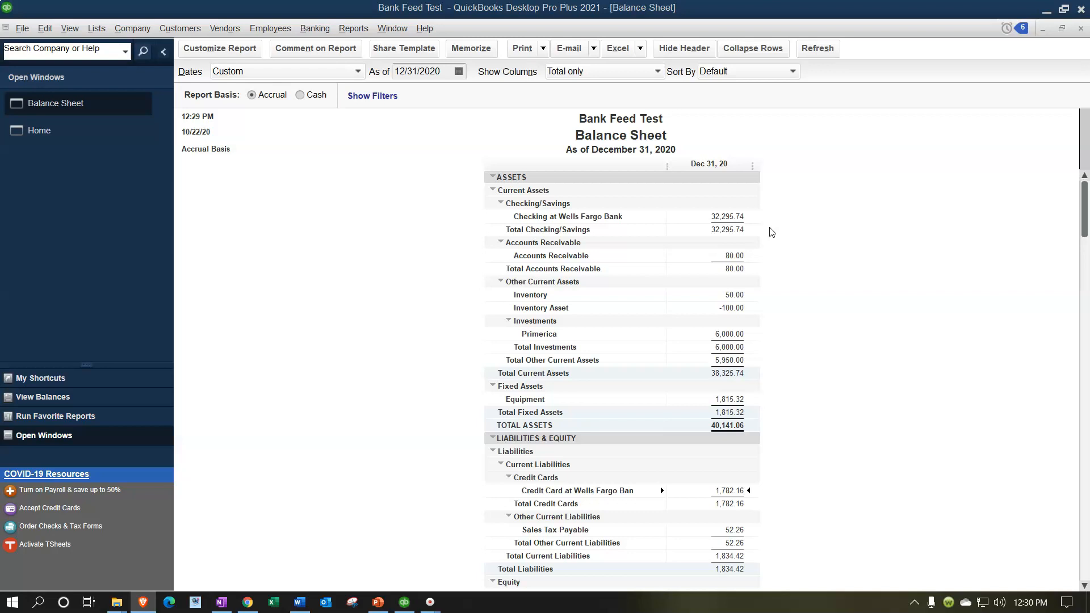
pyautogui.scroll(-1, 772, 232)
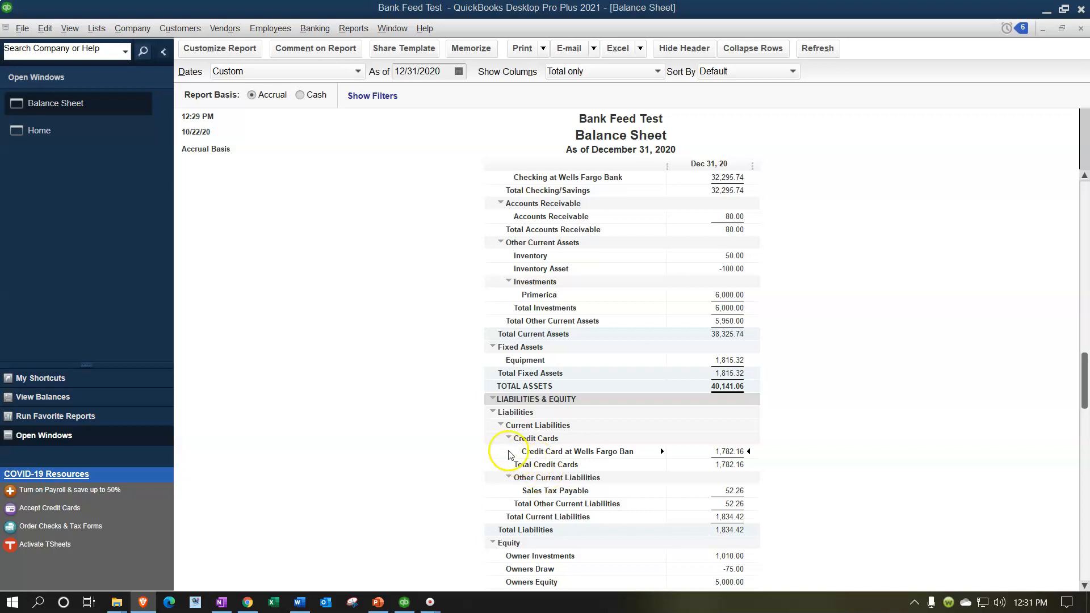
# From the Chart of Accounts, begin a new account of type Credit Card
pyautogui.click(96, 28)
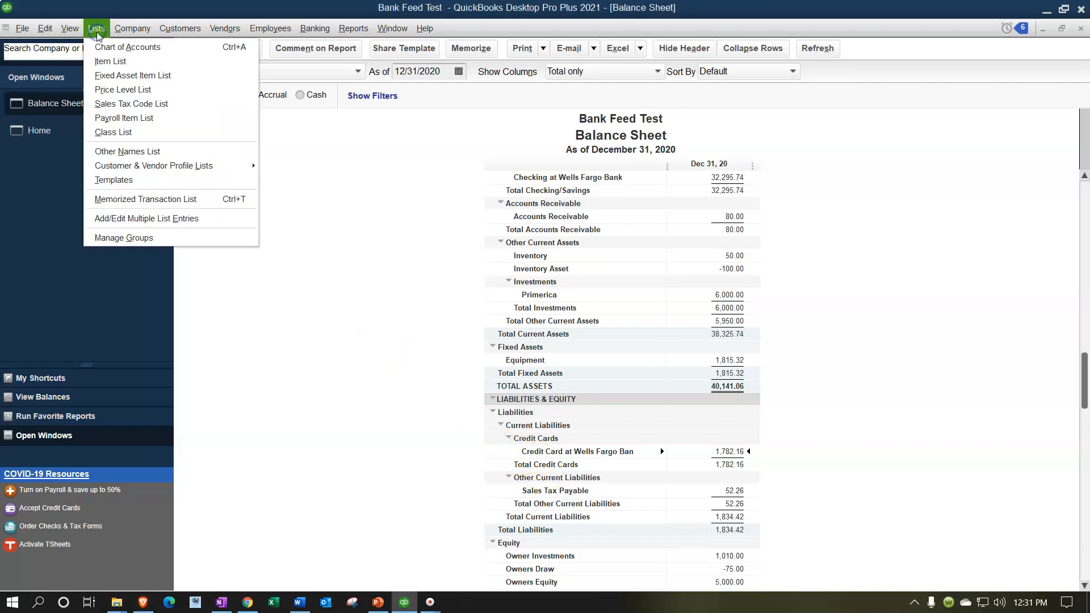
pyautogui.click(100, 48)
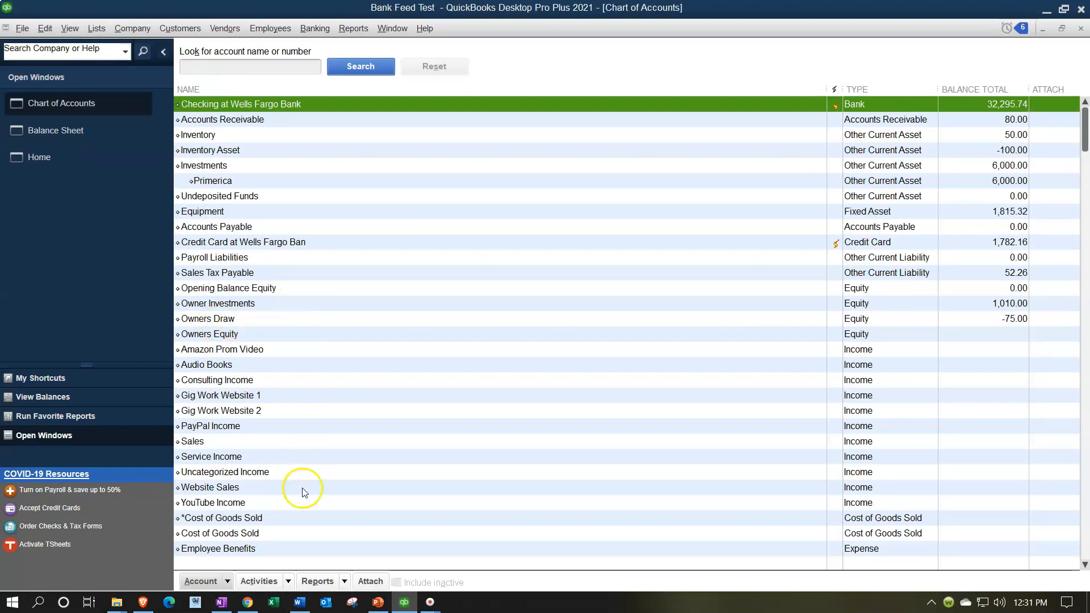
pyautogui.click(228, 582)
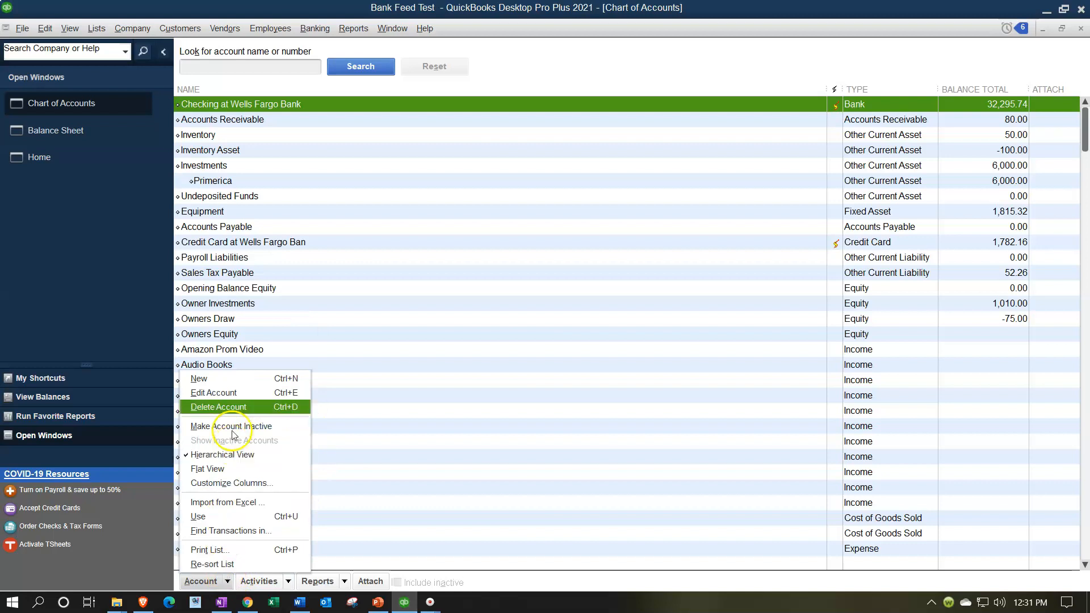
pyautogui.click(230, 378)
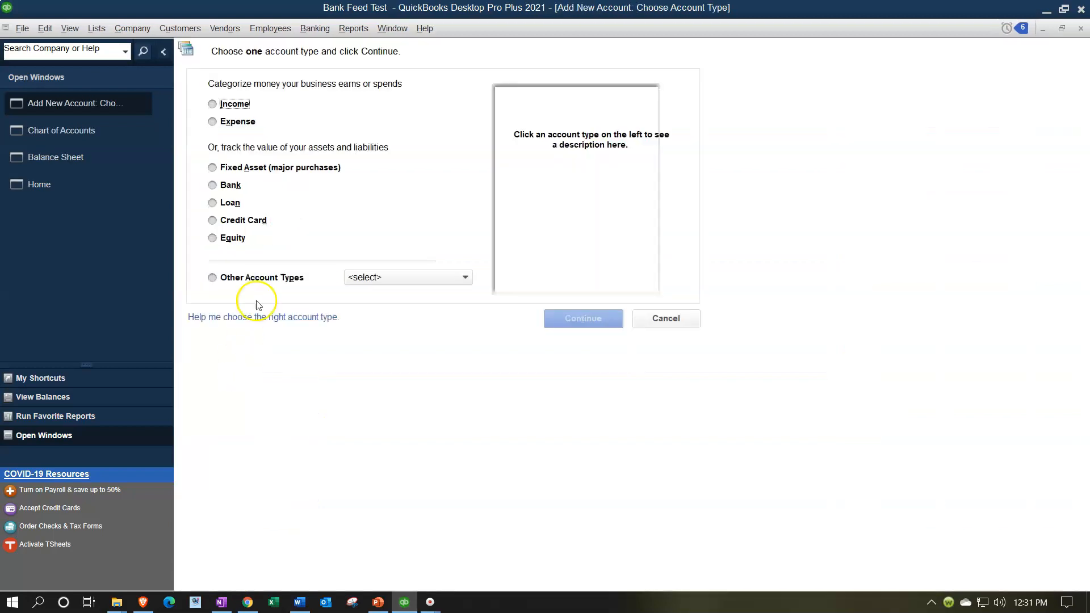
pyautogui.click(227, 222)
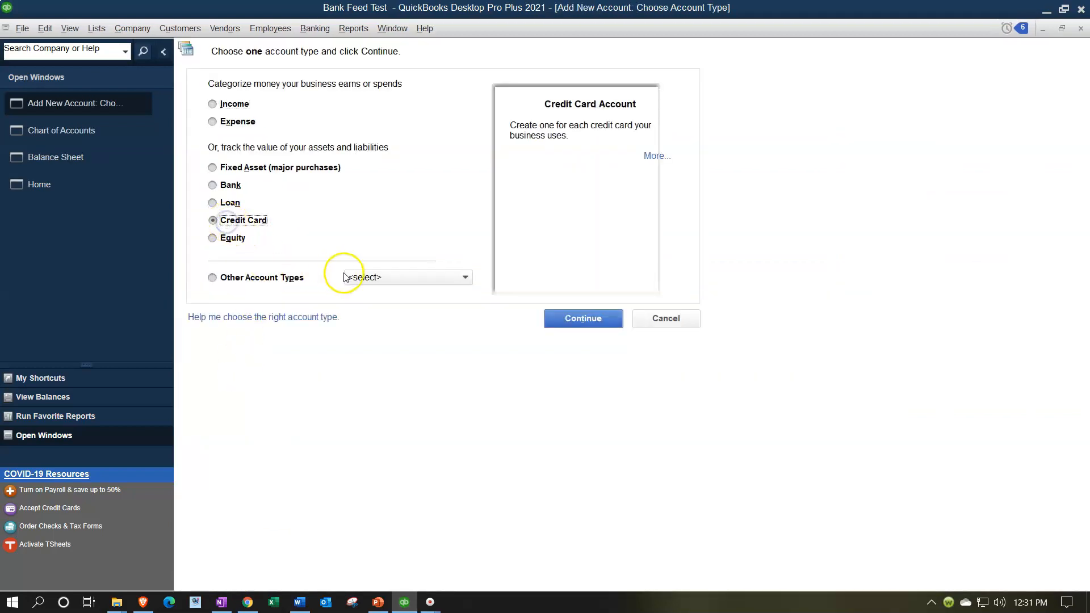
pyautogui.click(572, 318)
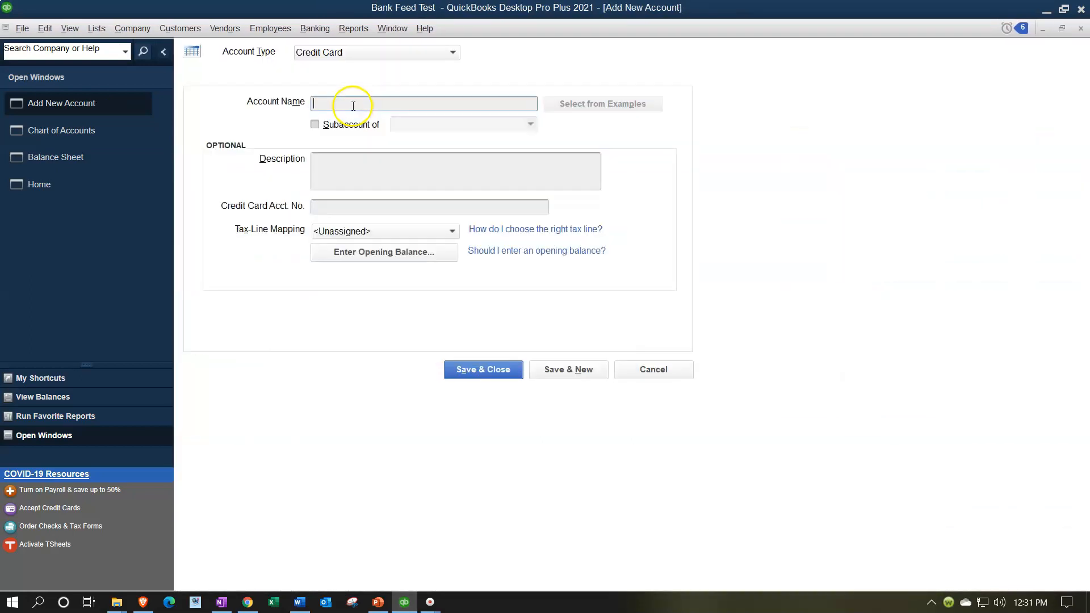
# Name the new credit card account Credit Card Clearing, save it, and dismiss the bank feed setup prompt
pyautogui.click(352, 105)
pyautogui.write('Credit car')
pyautogui.press('BackSpace')
pyautogui.press('BackSpace')
pyautogui.press('BackSpace')
pyautogui.write('Card Cl')
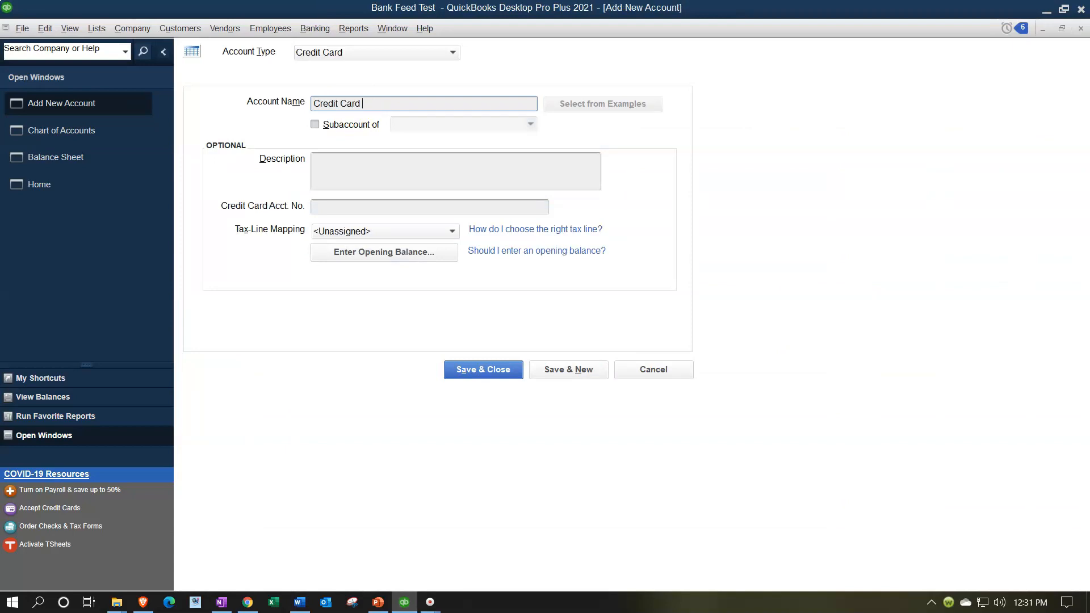
pyautogui.write('earing')
pyautogui.press('Tab')
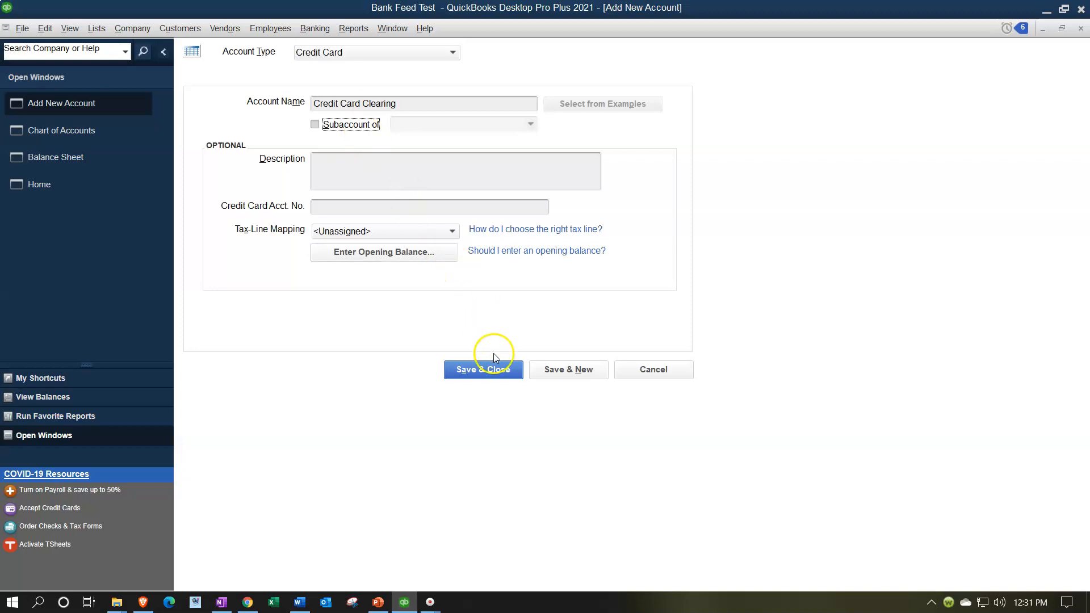
pyautogui.click(494, 370)
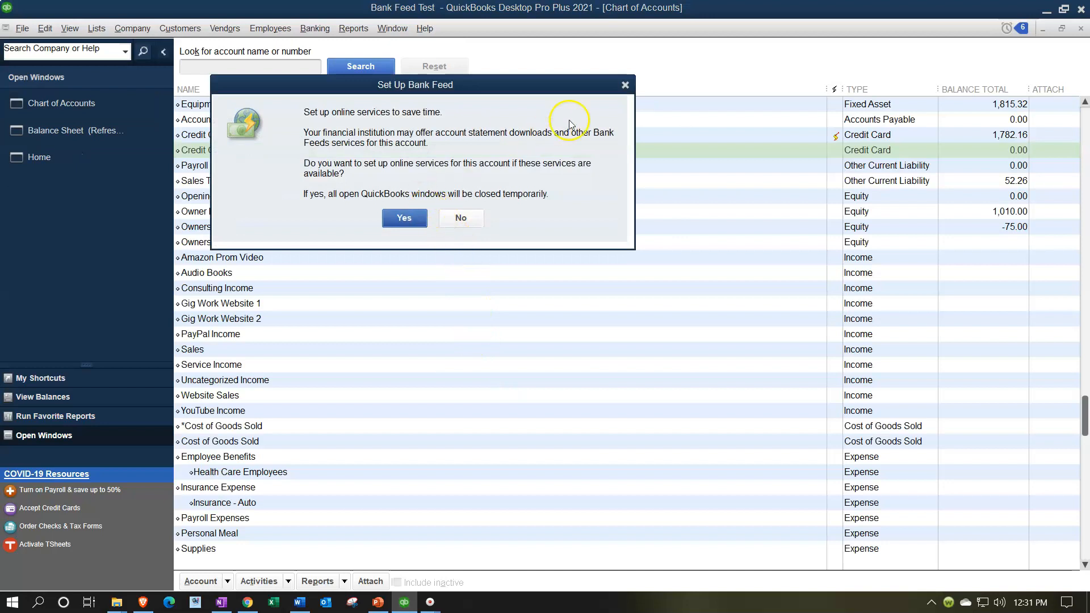
pyautogui.click(626, 84)
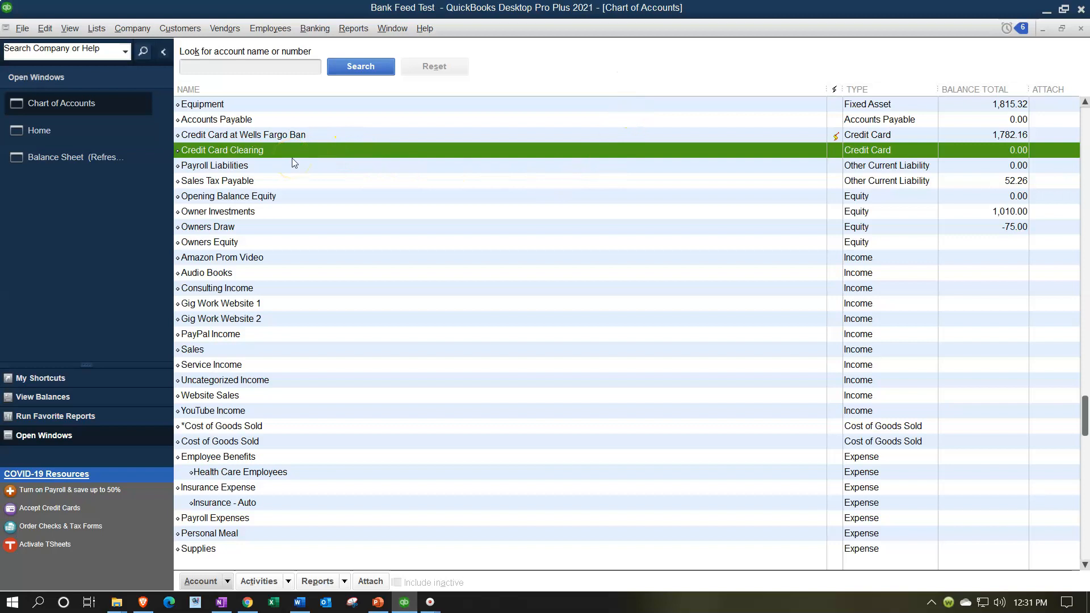
# Close the Chart of Accounts, refreshing the balance sheet, and open the Bank Feeds Center
pyautogui.click(1081, 29)
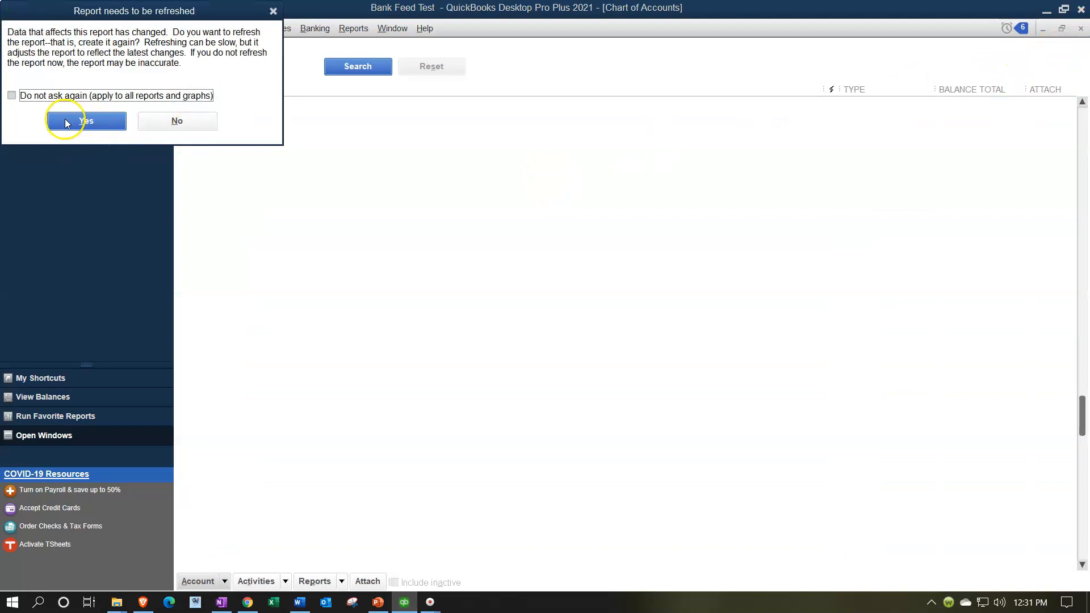
pyautogui.click(100, 122)
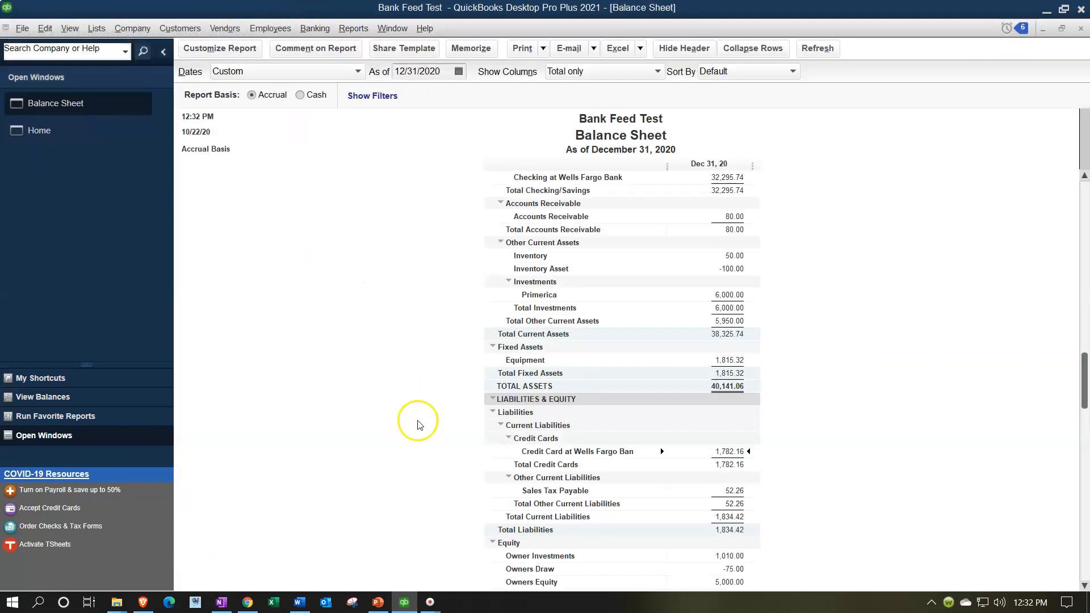
pyautogui.click(316, 29)
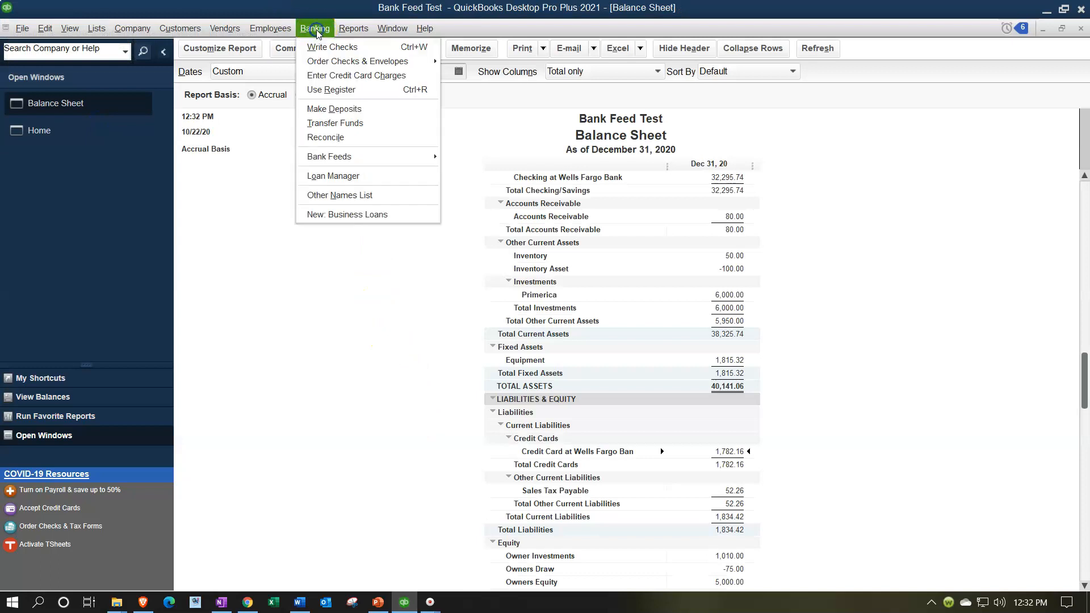
pyautogui.moveTo(390, 159)
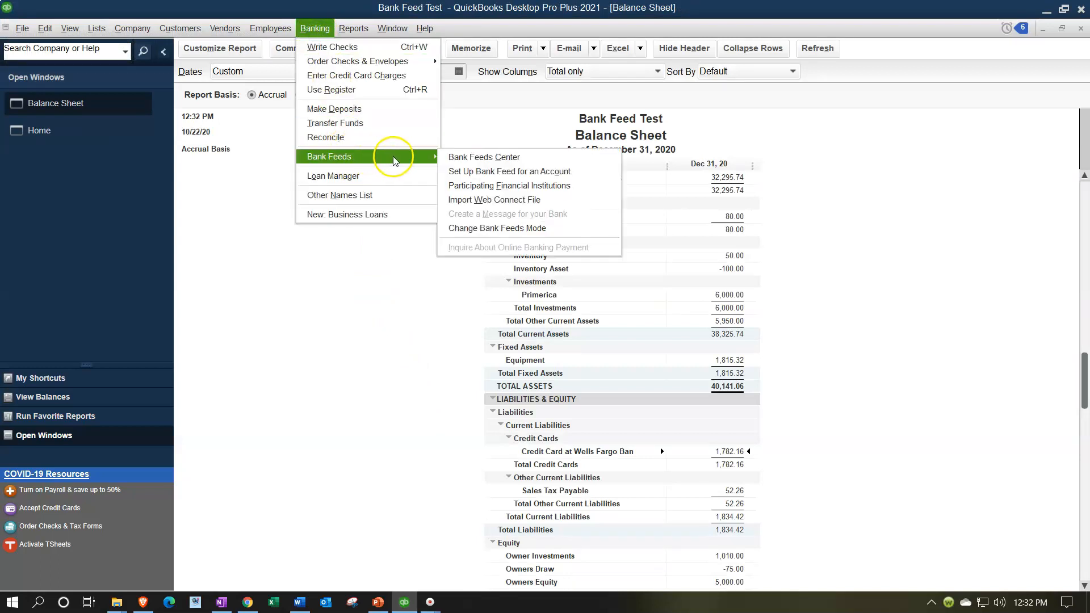
pyautogui.click(449, 161)
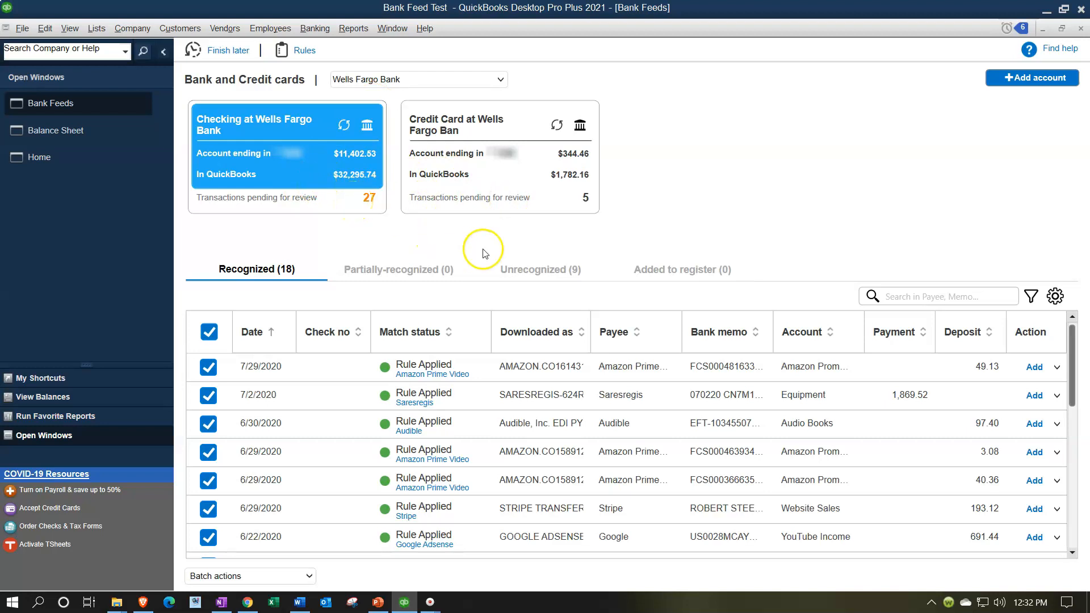
# Review the unrecognized transactions in the checking and credit card bank feeds
pyautogui.click(545, 274)
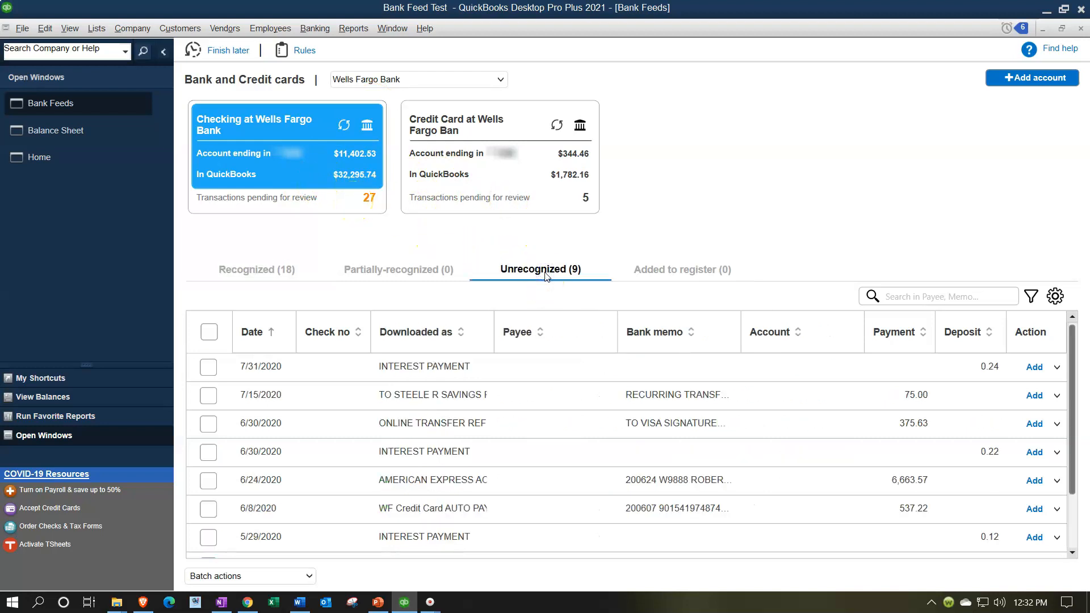
pyautogui.click(431, 339)
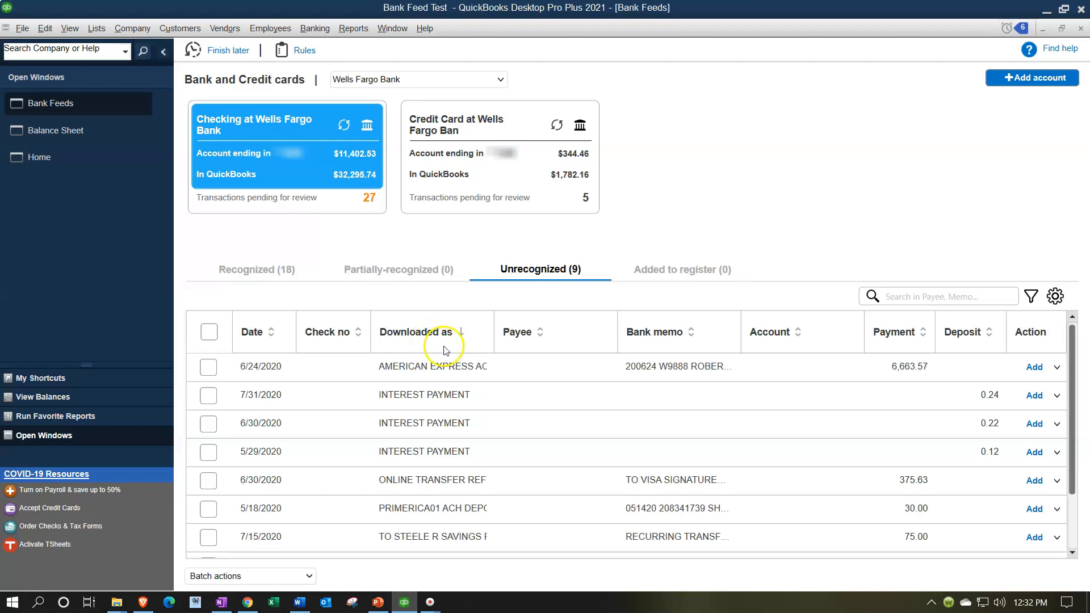
pyautogui.scroll(-2, 487, 389)
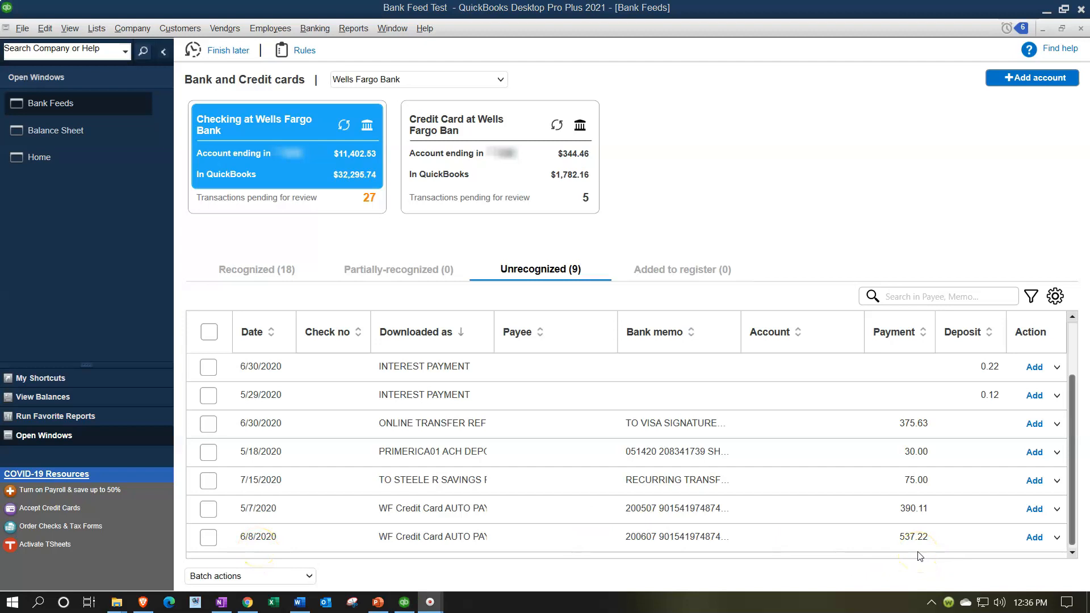
pyautogui.click(513, 190)
pyautogui.click(492, 185)
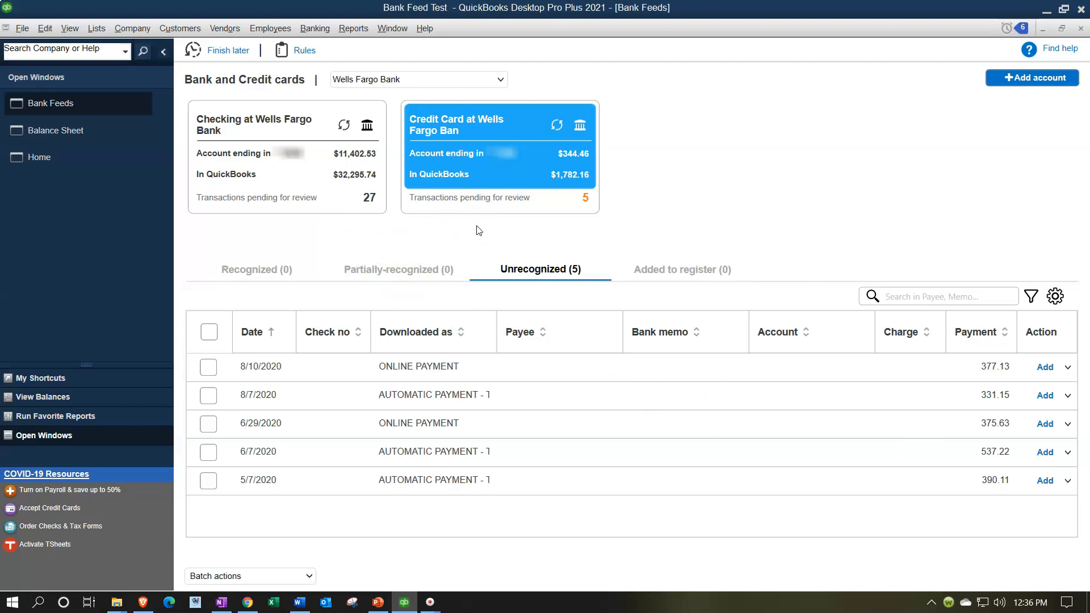
pyautogui.click(329, 207)
pyautogui.click(306, 178)
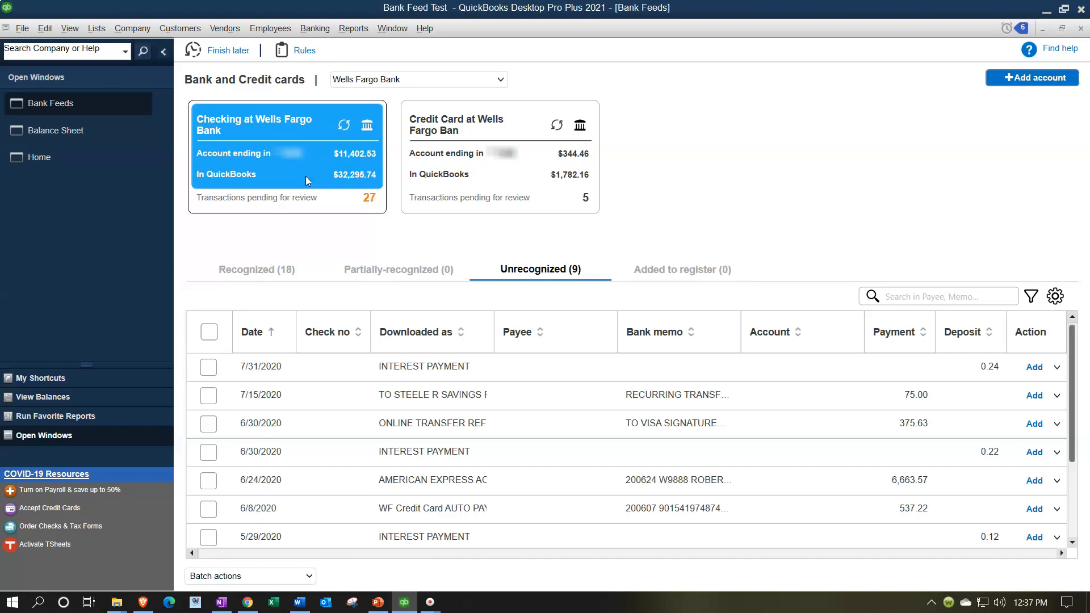
pyautogui.scroll(-1, 425, 399)
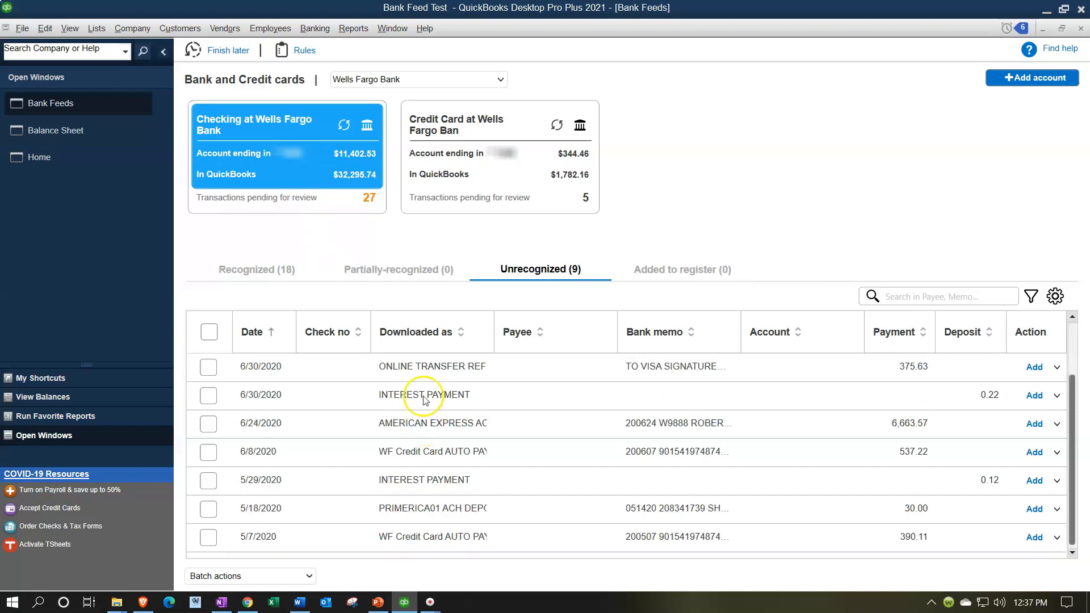
# Sort the checking account's unrecognized transactions by Downloaded as and widen that column
pyautogui.click(422, 331)
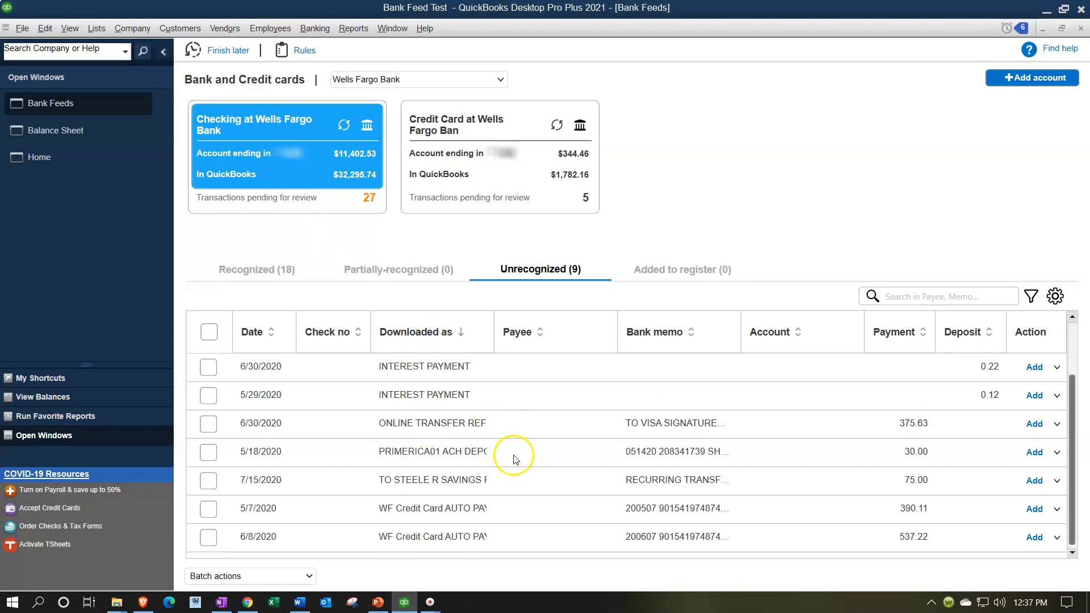
pyautogui.click(518, 545)
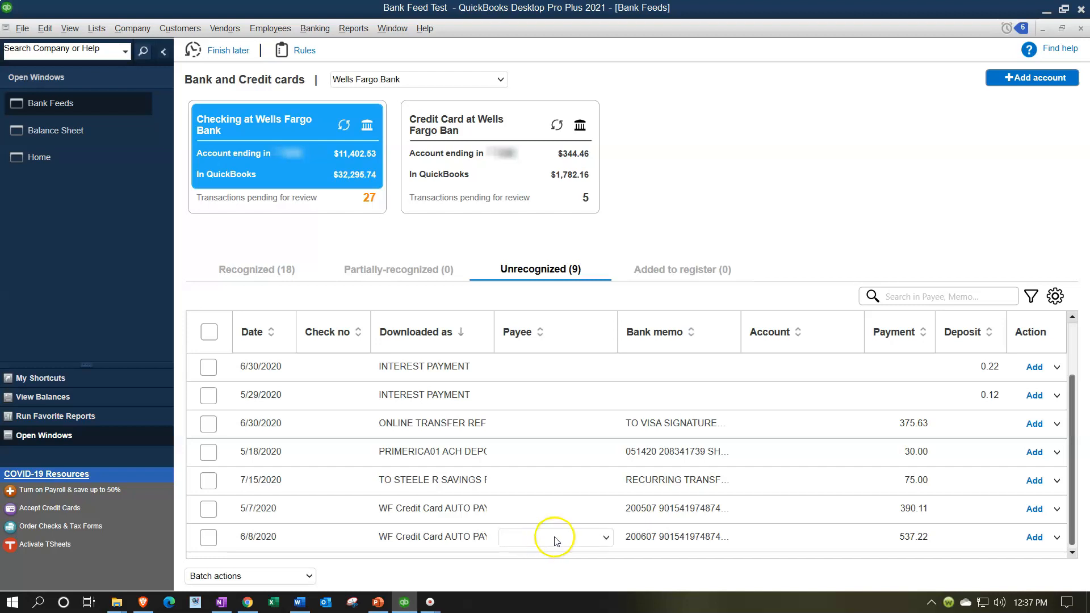
pyautogui.click(607, 542)
pyautogui.click(607, 542)
pyautogui.moveTo(496, 333); pyautogui.dragTo(534, 332)
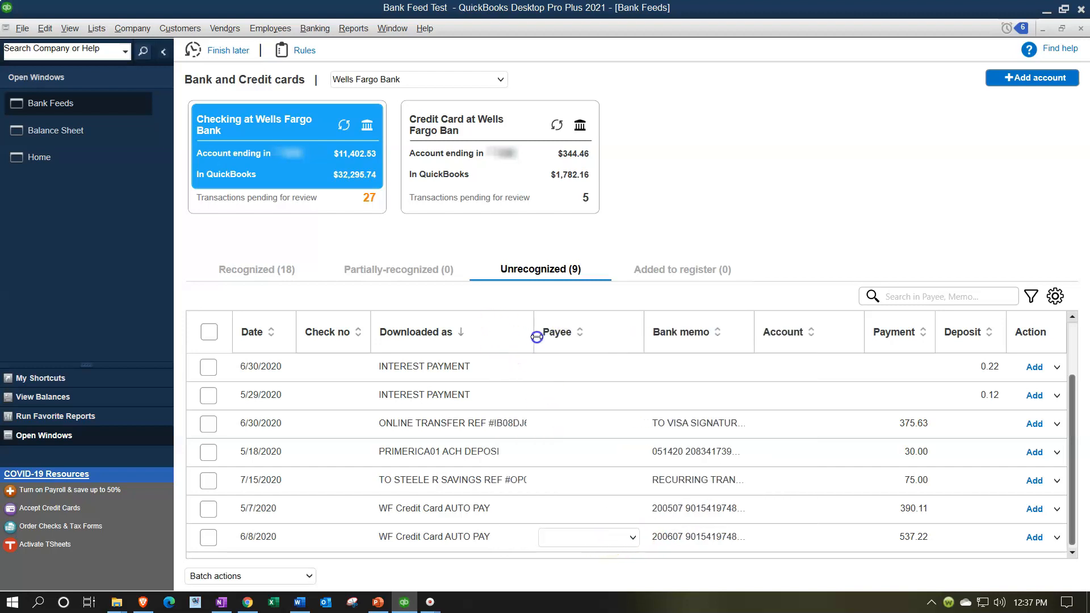
# Start adding a new vendor named WF Credit Card as payee for the 6/8/2020 WF Credit Card AUTO PAY transaction
pyautogui.click(634, 539)
pyautogui.click(591, 339)
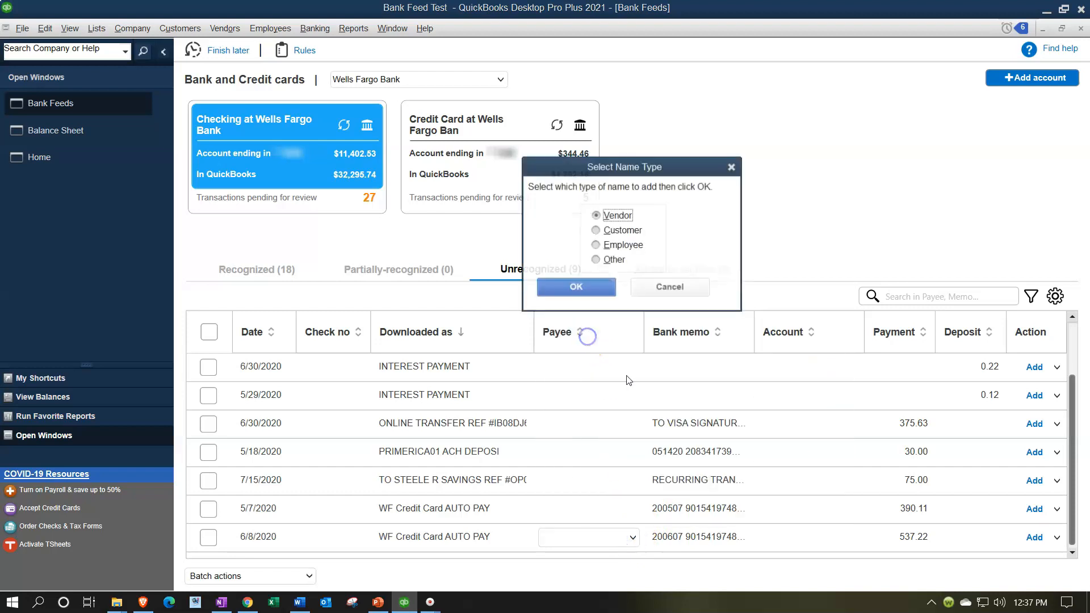
pyautogui.click(595, 292)
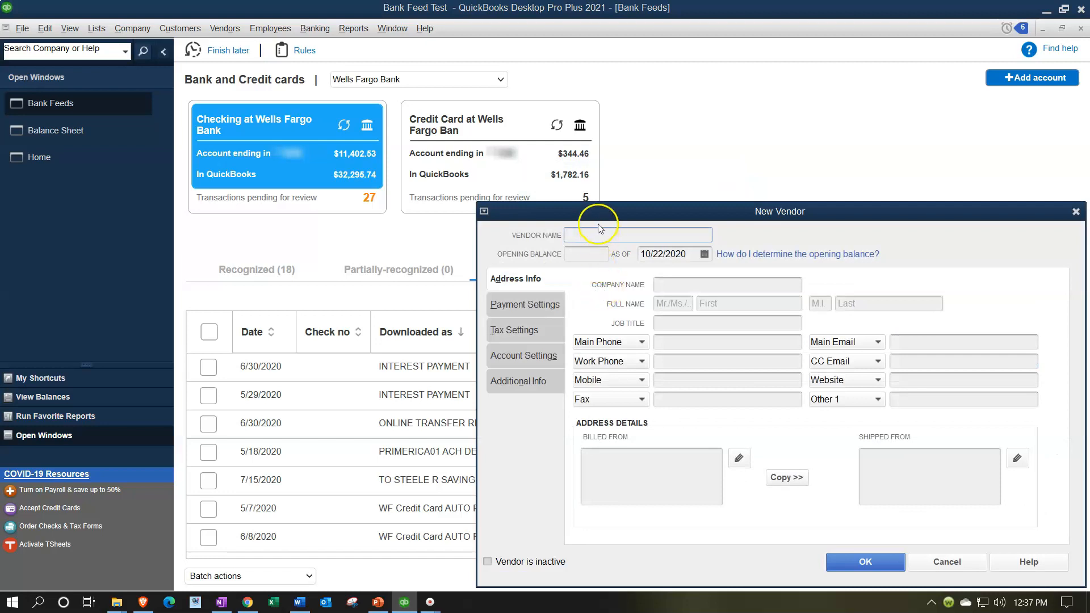
pyautogui.moveTo(599, 218); pyautogui.dragTo(632, 249)
pyautogui.click(634, 264)
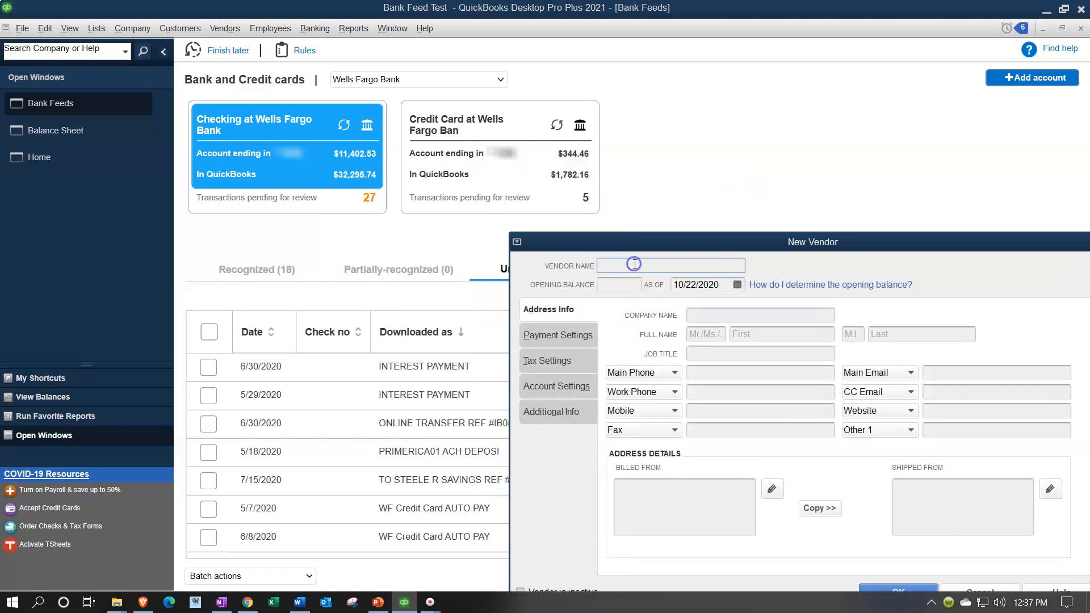
pyautogui.write('WF Credit Ca')
# Copy the vendor name WF Credit Card into the Company Name field and save the new vendor
pyautogui.hotkey('shift', 'Left')
pyautogui.hotkey('shift', 'Left')
pyautogui.hotkey('shift', 'Left')
pyautogui.hotkey('shift', 'Left')
pyautogui.hotkey('shift', 'Left')
pyautogui.hotkey('shift', 'Left')
pyautogui.hotkey('shift', 'Left')
pyautogui.hotkey('shift', 'Left')
pyautogui.hotkey('shift', 'Left')
pyautogui.hotkey('shift', 'Left')
pyautogui.hotkey('shift', 'Left')
pyautogui.hotkey('shift', 'Left')
pyautogui.hotkey('shift', 'Left')
pyautogui.hotkey('shift', 'Left')
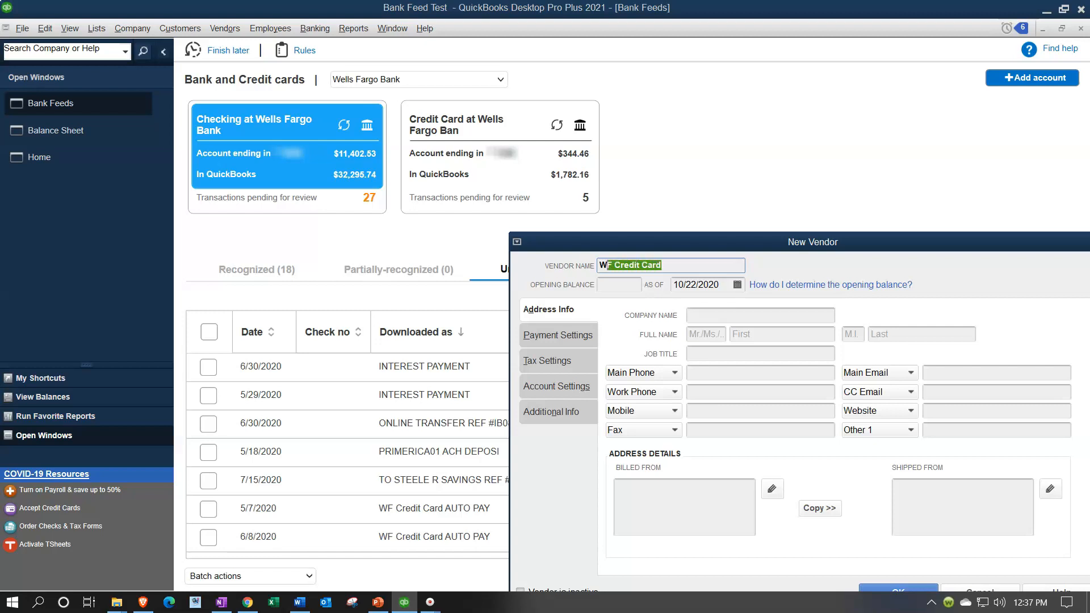
pyautogui.hotkey('ctrl', 'c')
pyautogui.click(688, 316)
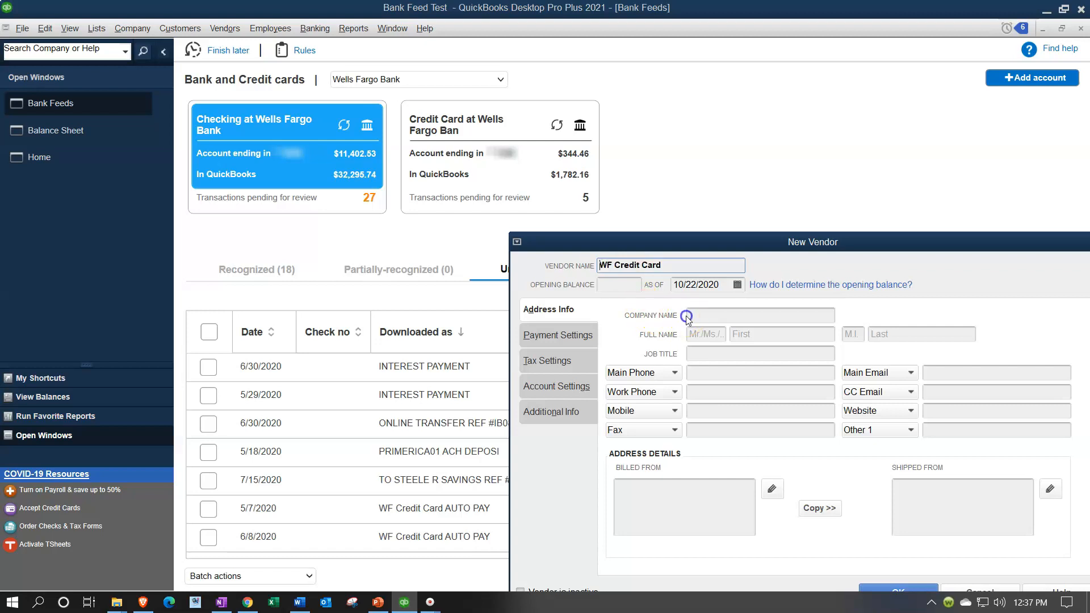
pyautogui.hotkey('ctrl', 'v')
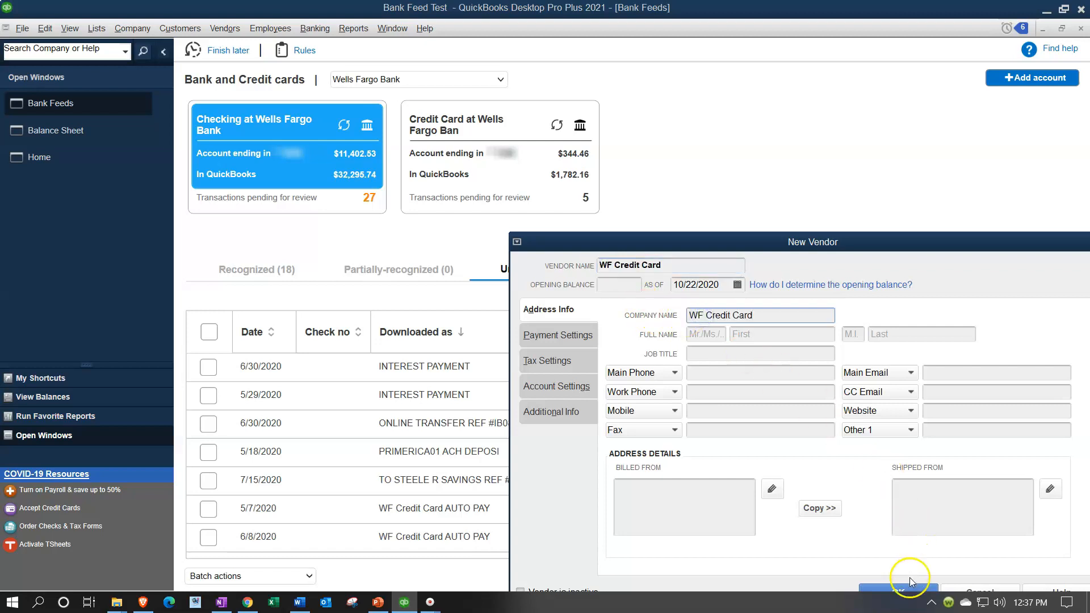
pyautogui.click(926, 592)
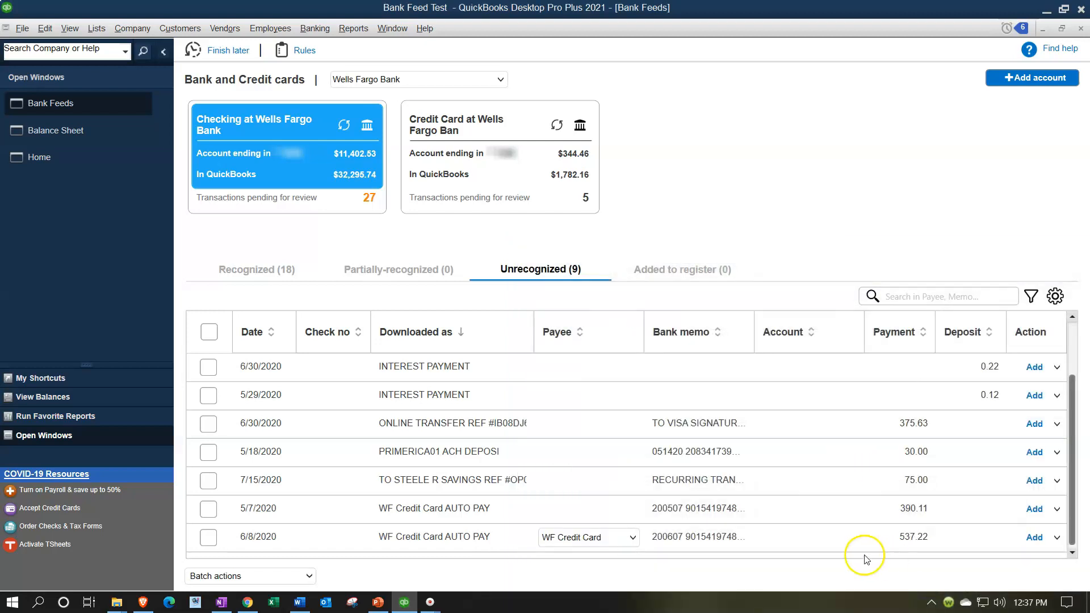
# Assign the Credit Card Clearing account to the 6/8/2020 payment and add it to the register, accepting the past-transaction warning
pyautogui.click(853, 538)
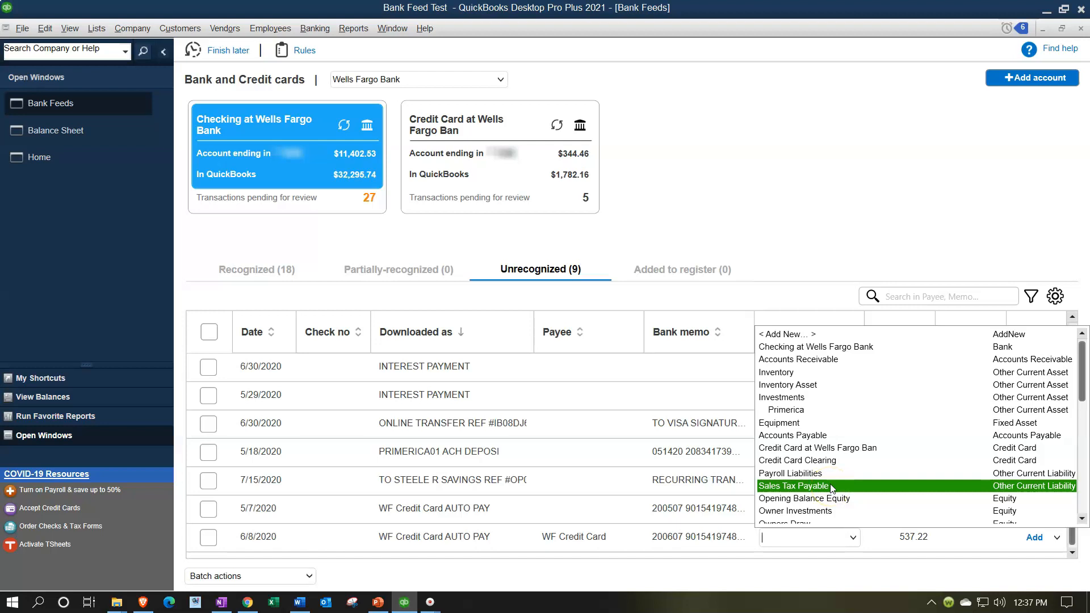
pyautogui.click(854, 464)
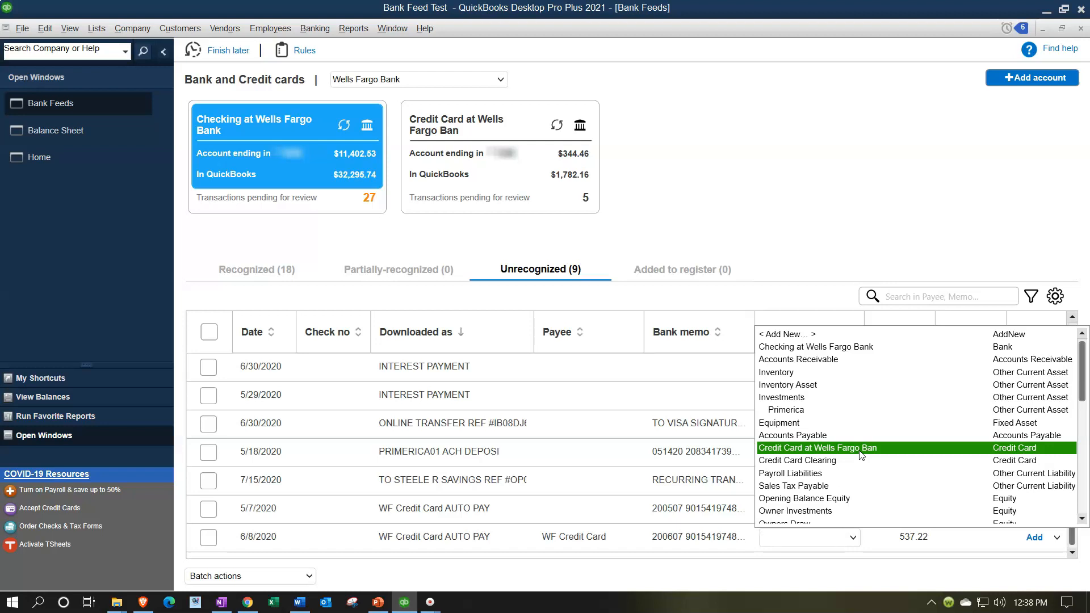
pyautogui.click(860, 465)
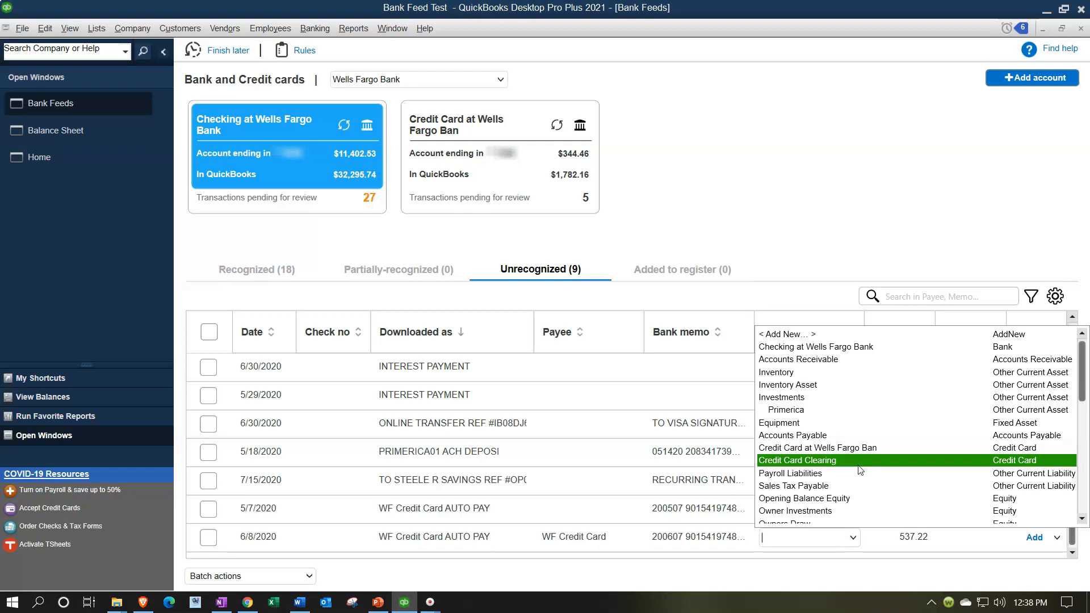
pyautogui.click(859, 464)
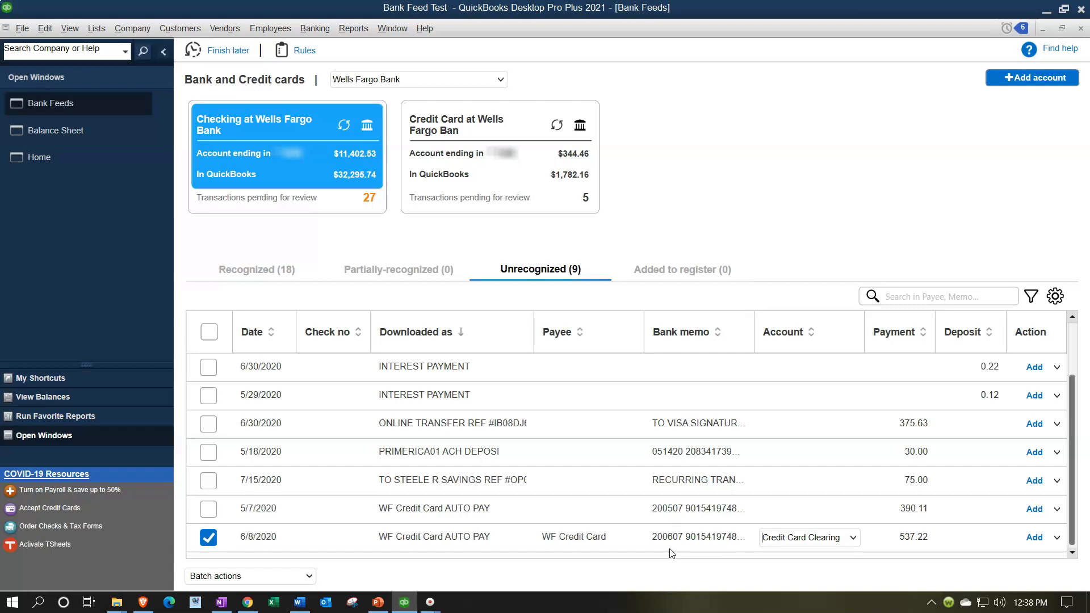
pyautogui.click(1035, 539)
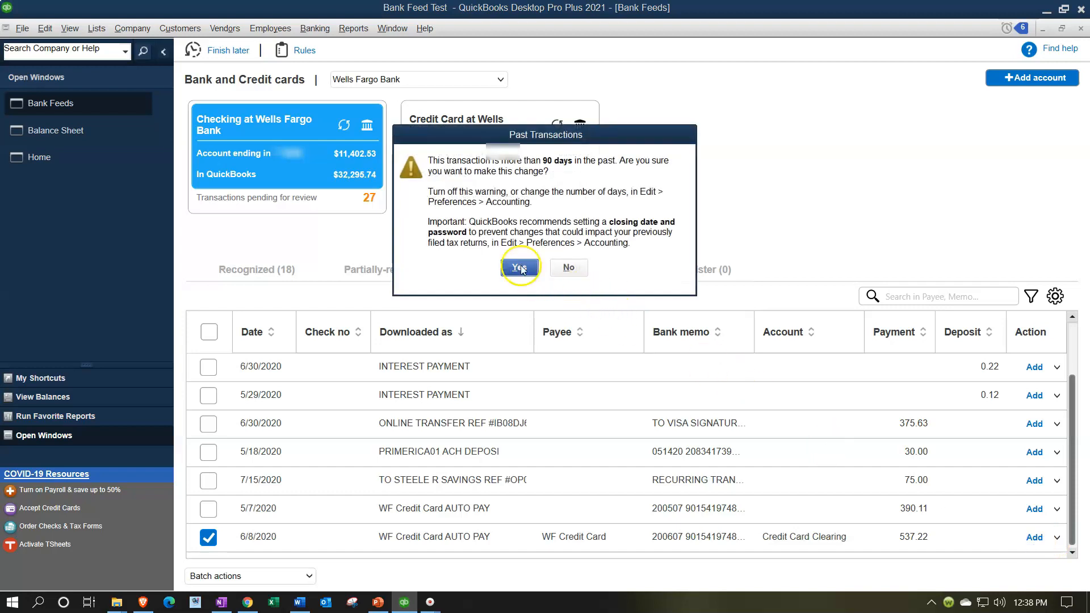
pyautogui.click(520, 267)
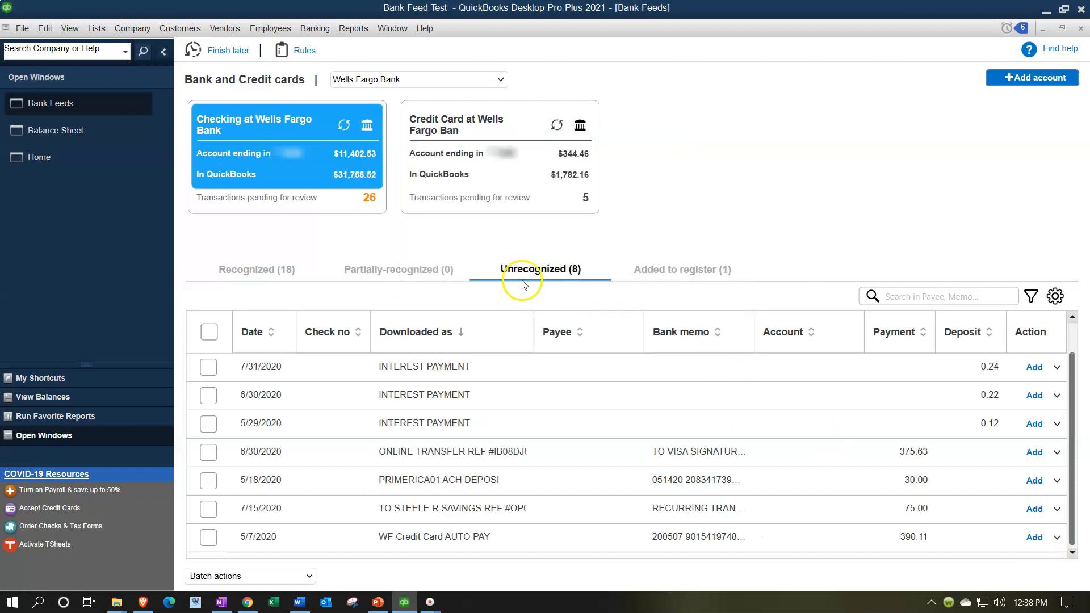
# Examine the checking account's new check by drilling down from the balance sheet into its transaction details
pyautogui.click(67, 132)
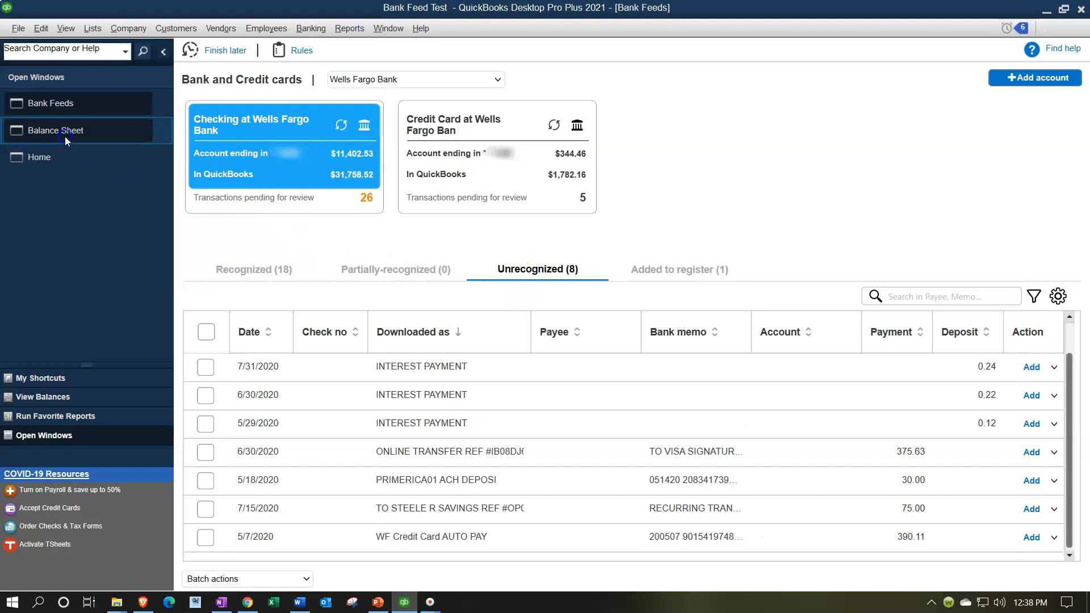
pyautogui.scroll(1, 632, 280)
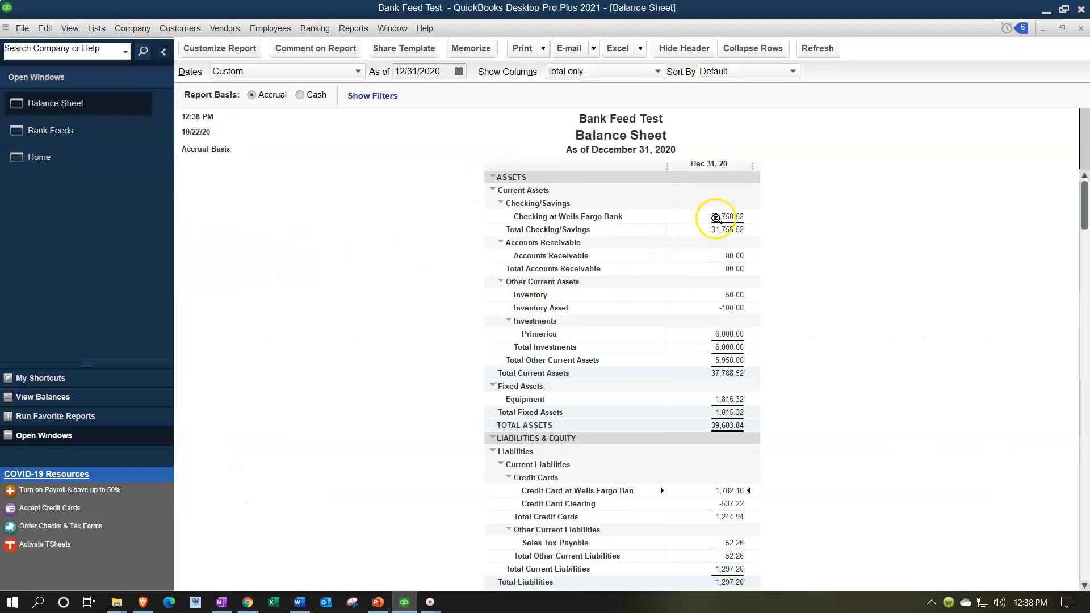
pyautogui.doubleClick(717, 217)
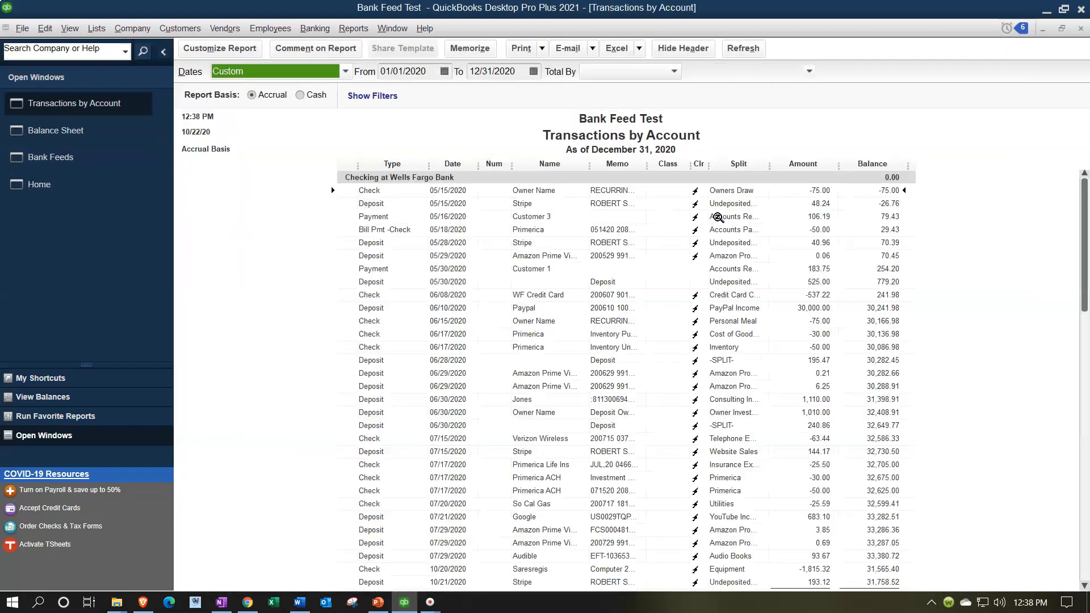
pyautogui.scroll(-1, 726, 313)
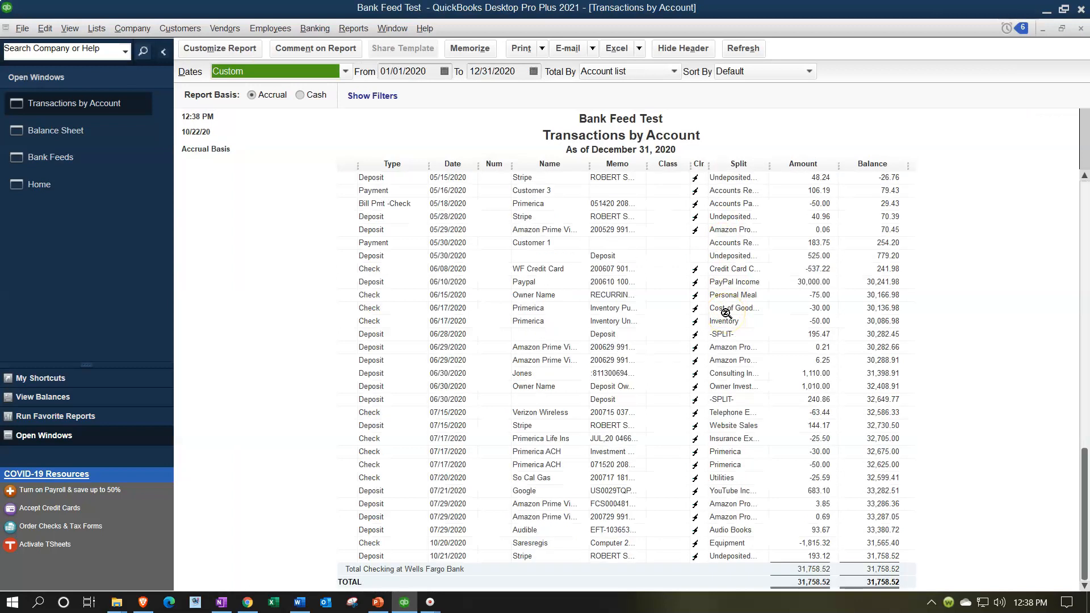
pyautogui.click(799, 269)
pyautogui.doubleClick(817, 269)
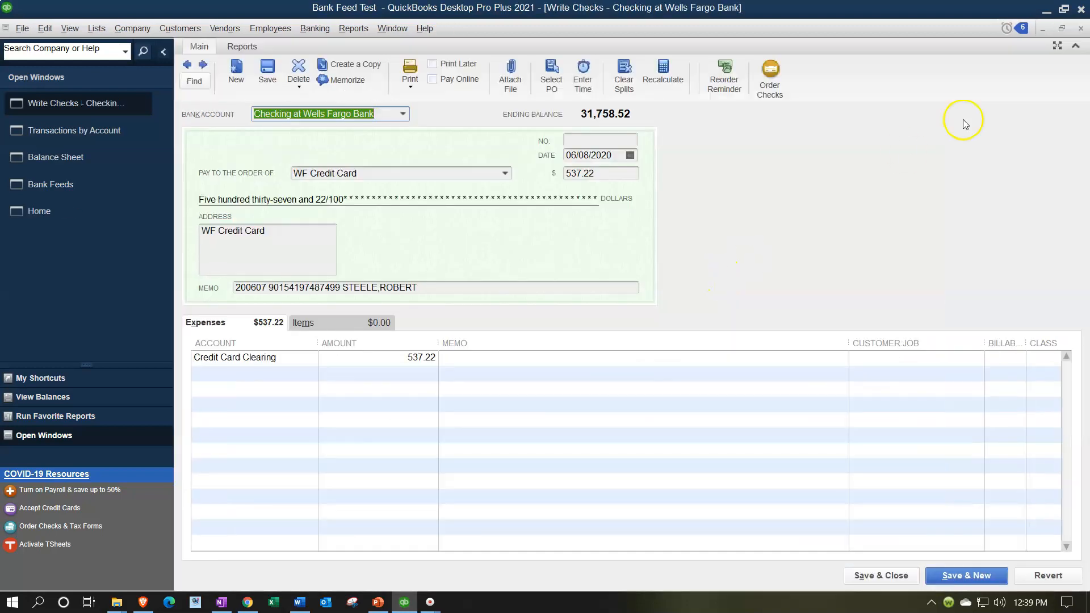
pyautogui.click(1080, 28)
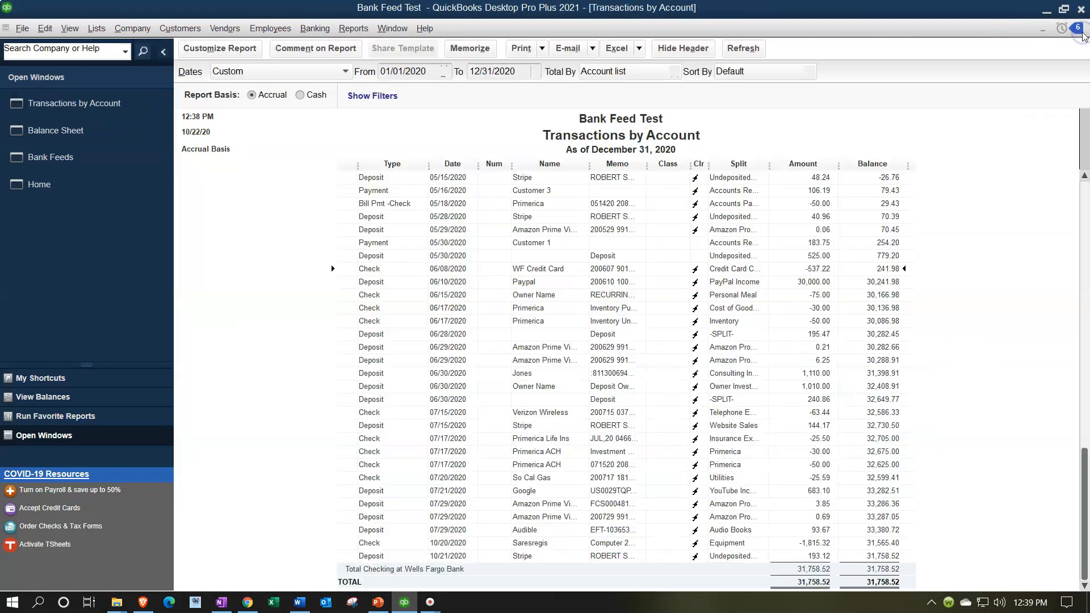
pyautogui.click(1082, 30)
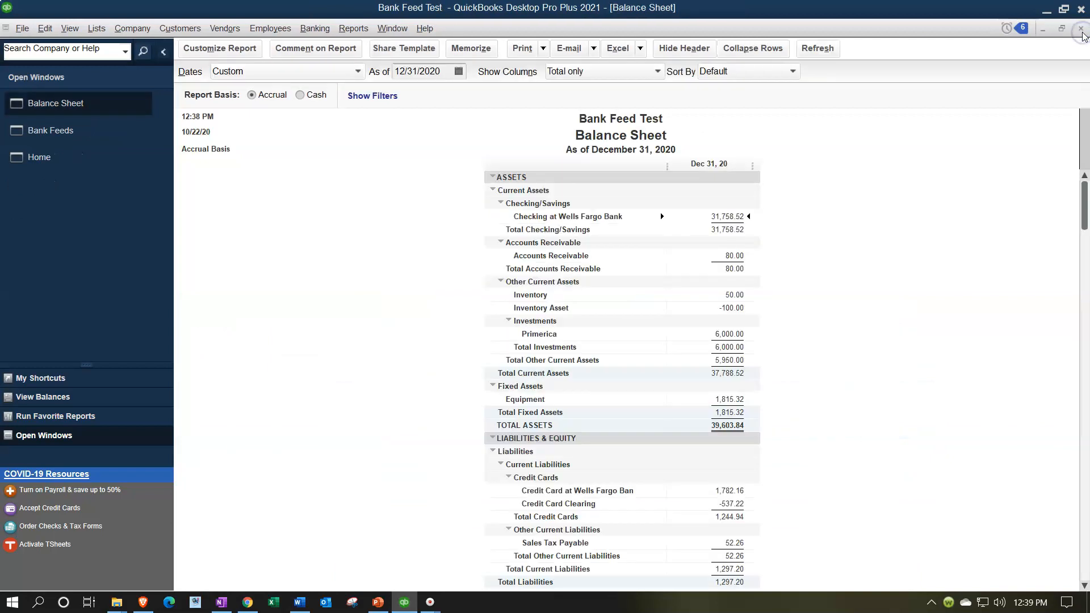
# Review the credit card accounts on the balance sheet and drill into the Credit Card Clearing transactions
pyautogui.scroll(-2, 840, 406)
pyautogui.scroll(-1, 840, 406)
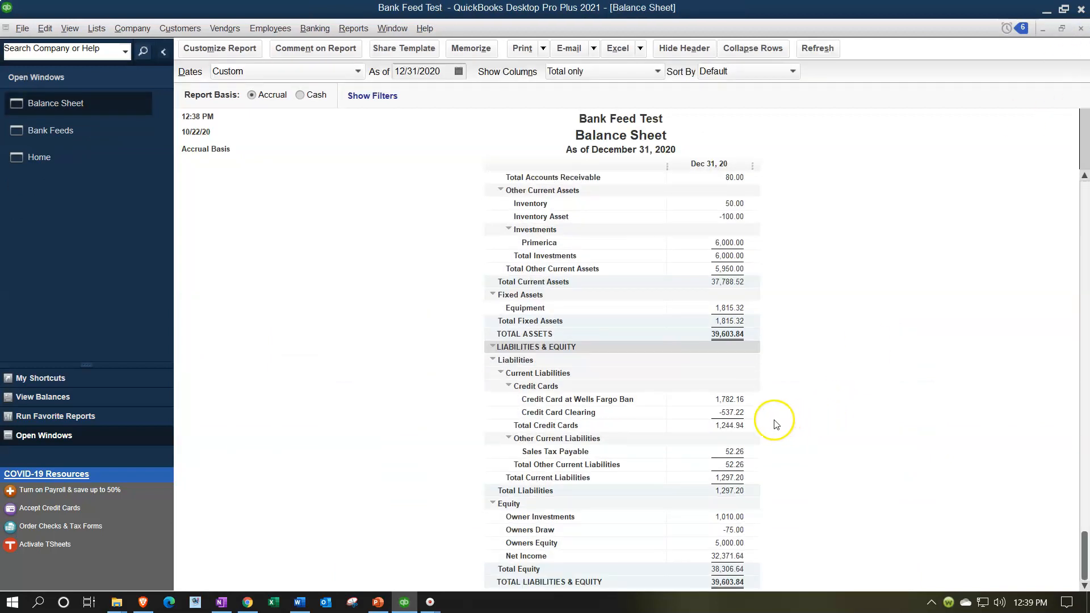
pyautogui.click(736, 412)
pyautogui.click(733, 398)
pyautogui.click(731, 425)
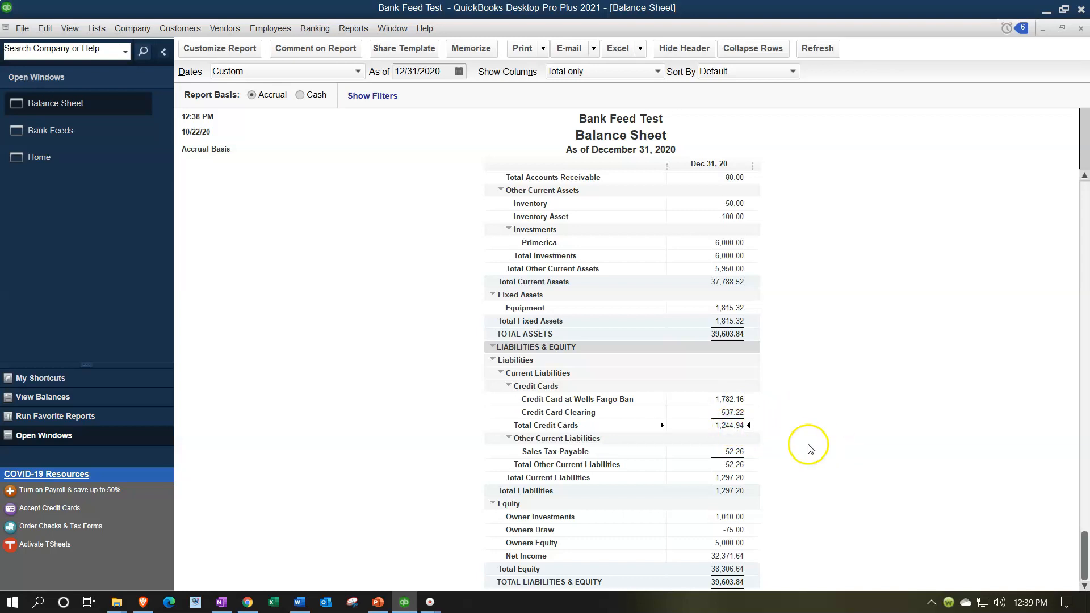
pyautogui.click(733, 413)
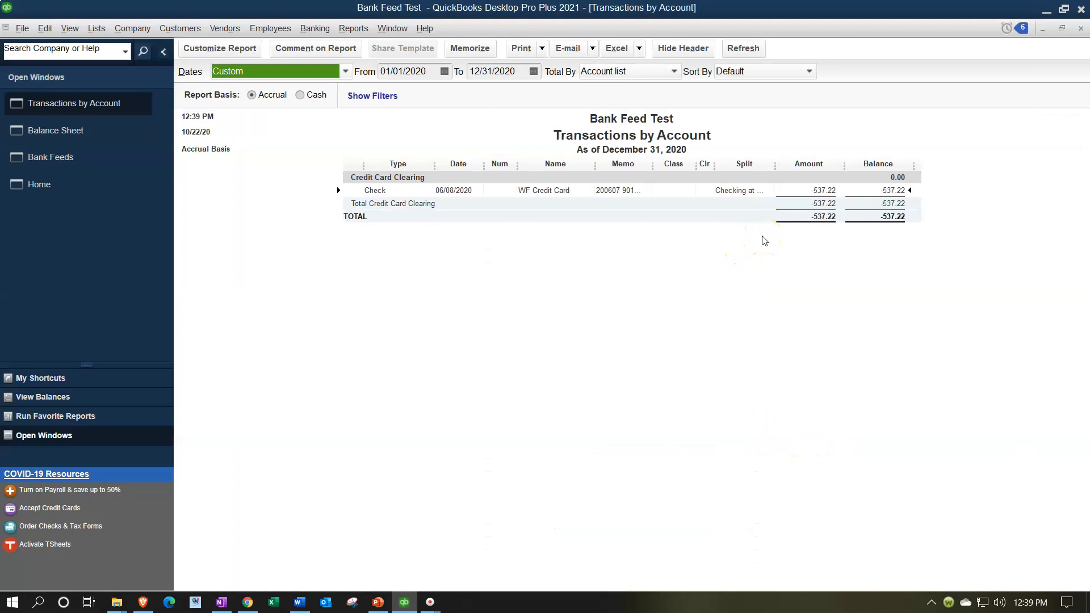
pyautogui.click(1080, 28)
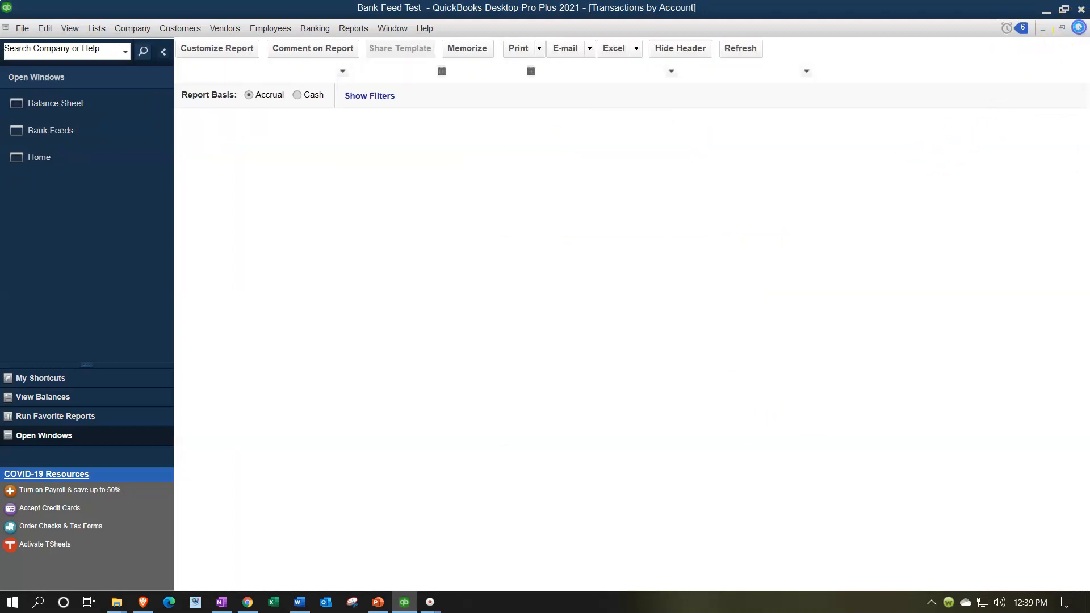
pyautogui.doubleClick(727, 399)
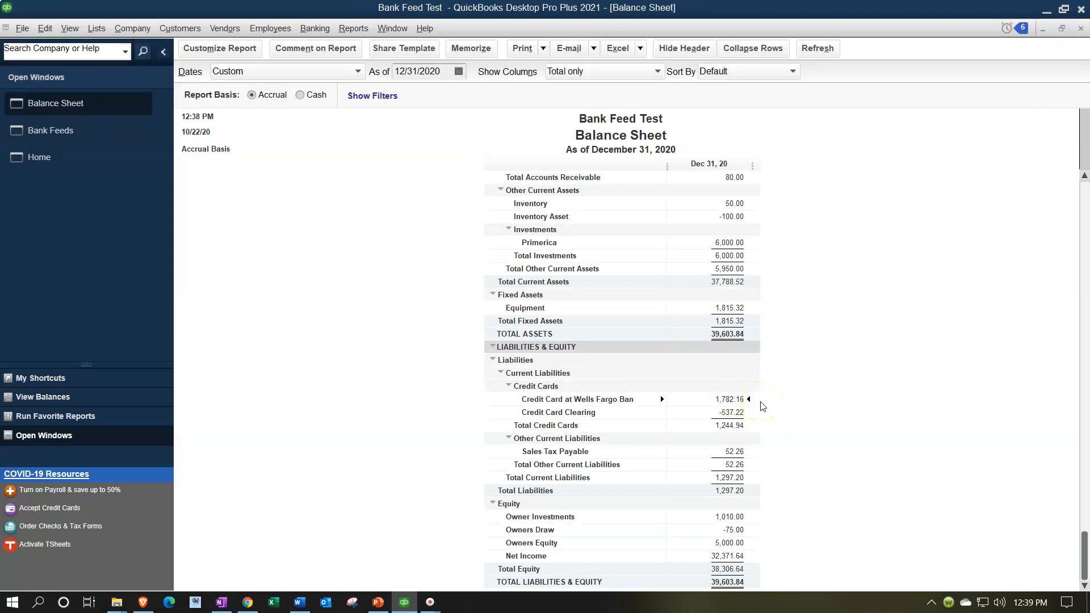
pyautogui.click(729, 413)
# Switch to the Wells Fargo credit card bank feed and widen the Payee column
pyautogui.click(49, 131)
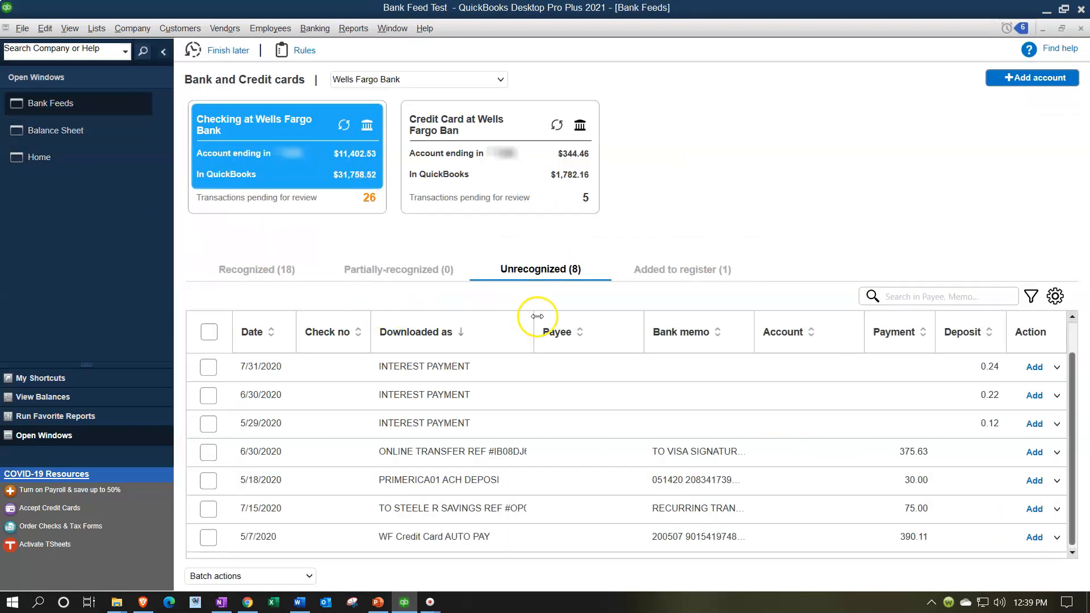
pyautogui.click(496, 182)
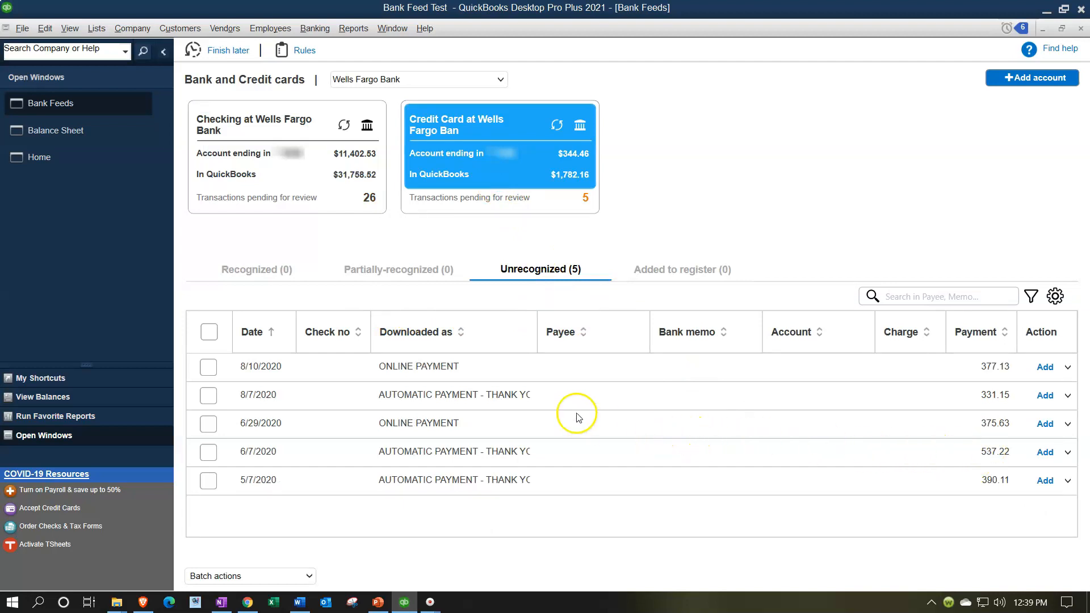
pyautogui.moveTo(538, 320); pyautogui.dragTo(567, 320)
# Add a new Other name WF Visa Payment as payee for the 6/7/2020 automatic payment
pyautogui.click(604, 453)
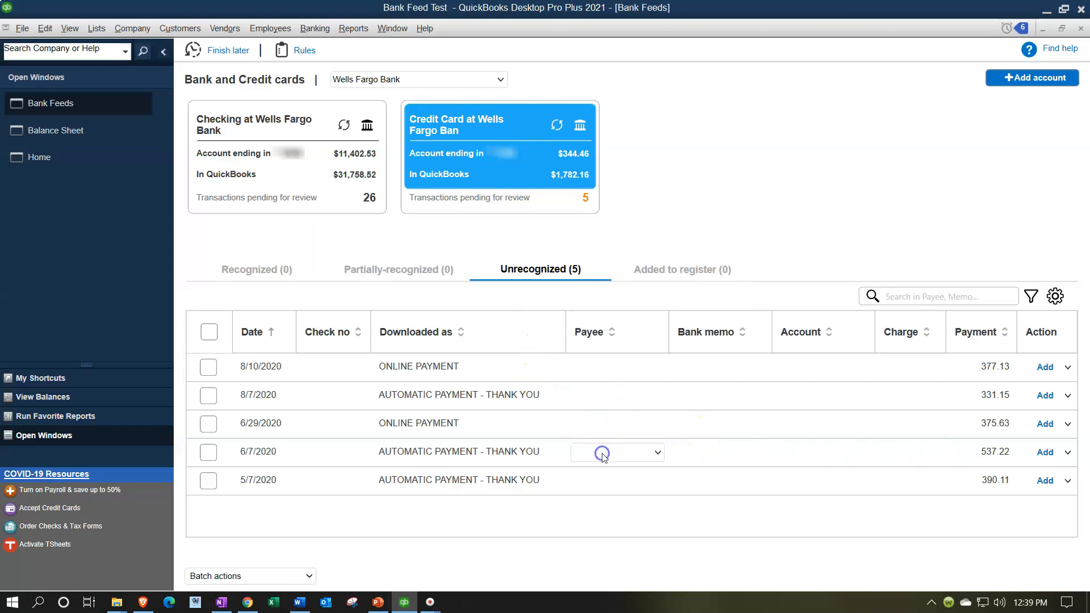
pyautogui.click(654, 453)
pyautogui.click(608, 248)
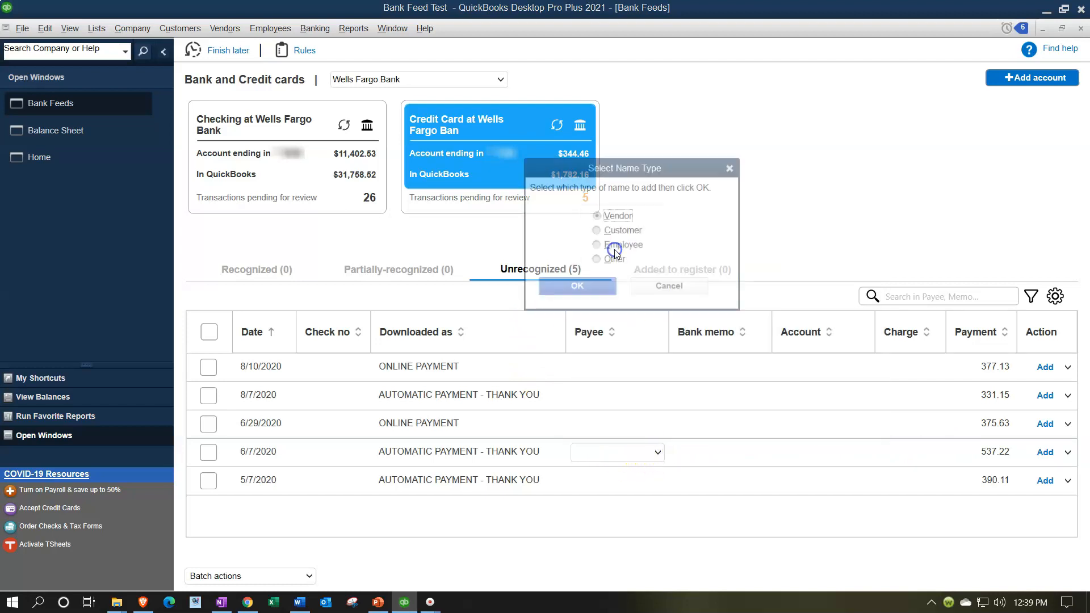
pyautogui.click(598, 261)
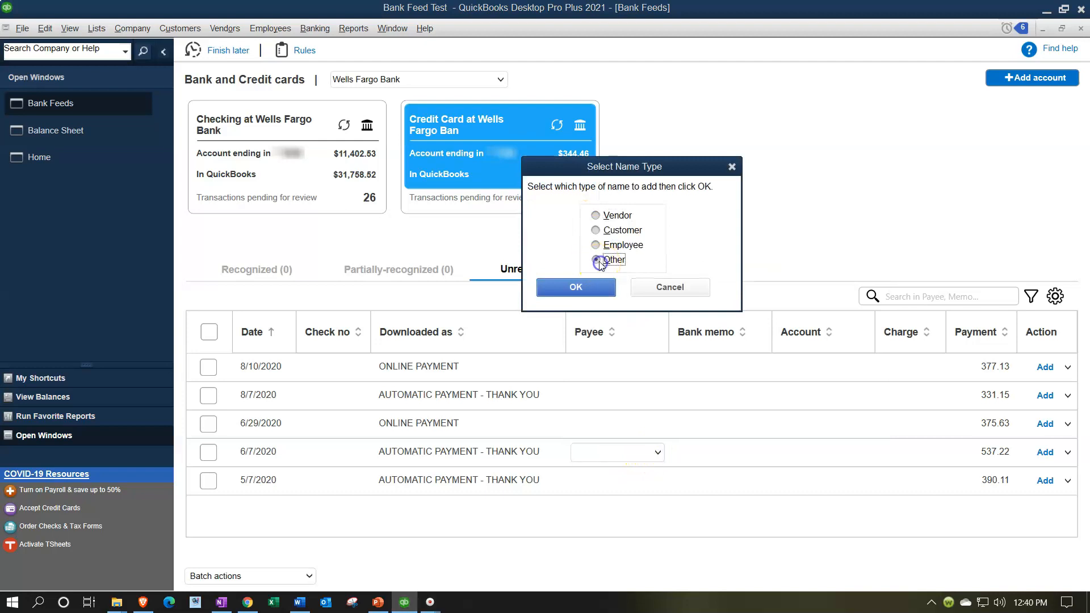
pyautogui.click(593, 297)
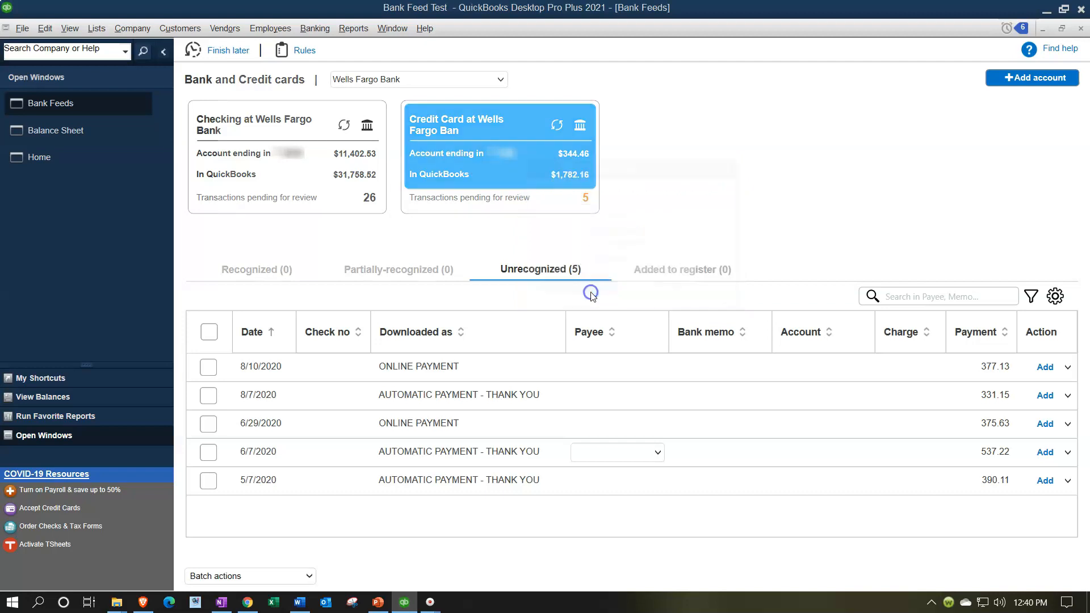
pyautogui.moveTo(422, 86); pyautogui.dragTo(786, 278)
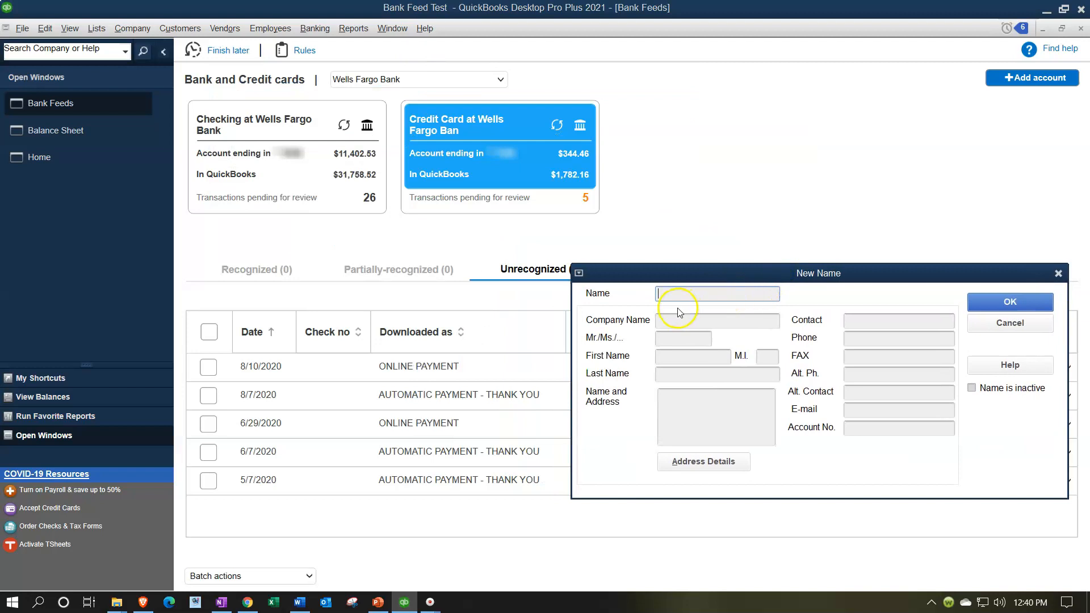
pyautogui.write('WF Visa Payment')
pyautogui.click(1011, 303)
# Assign the Credit Card Clearing account to the 6/7/2020 payment and add it to the register
pyautogui.click(820, 455)
pyautogui.click(863, 453)
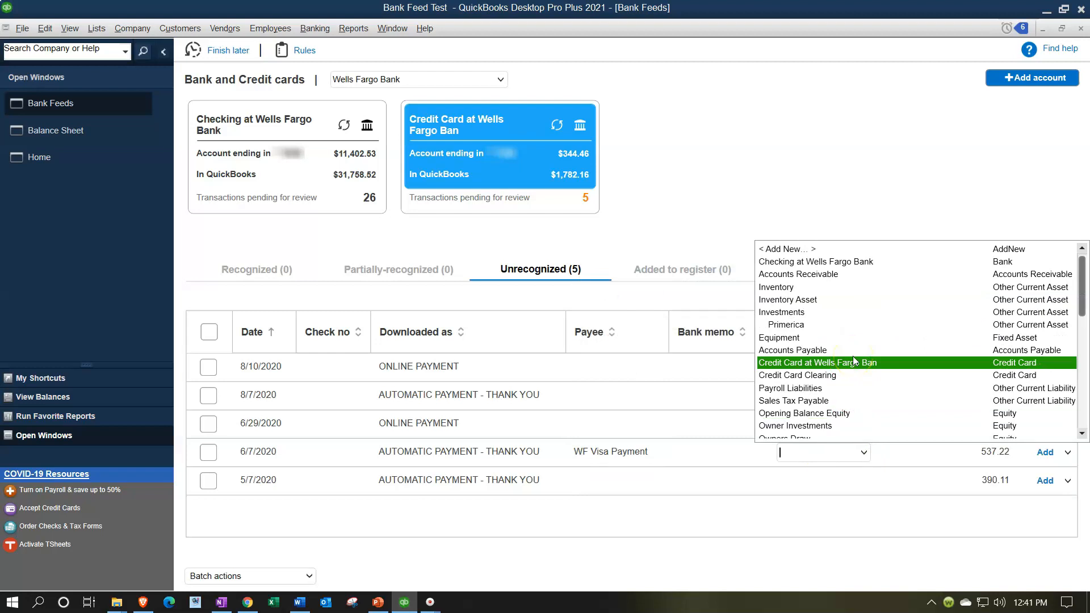
pyautogui.click(836, 376)
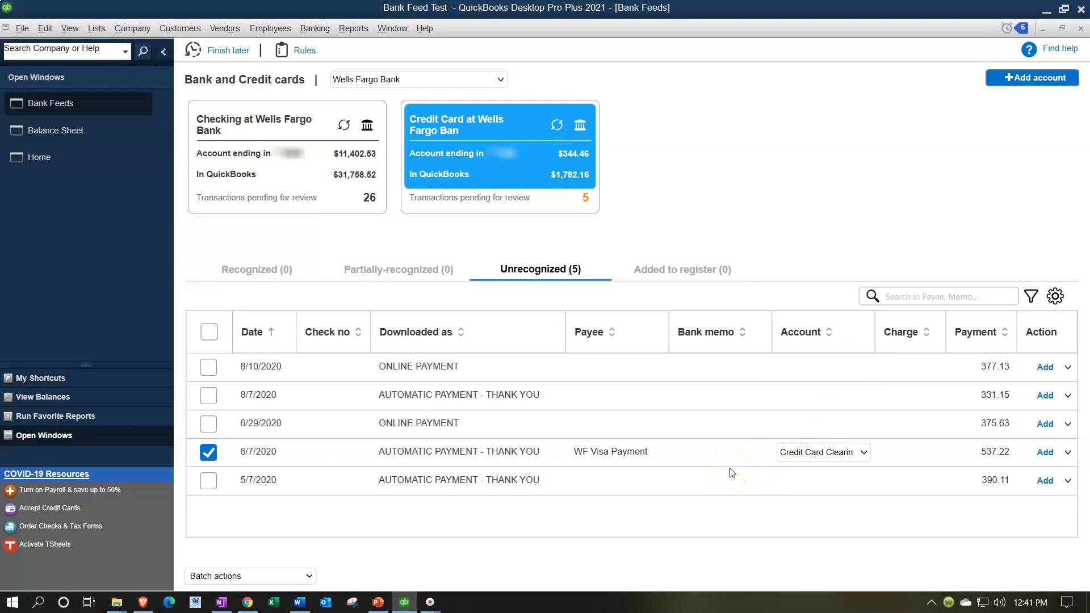
pyautogui.click(1045, 452)
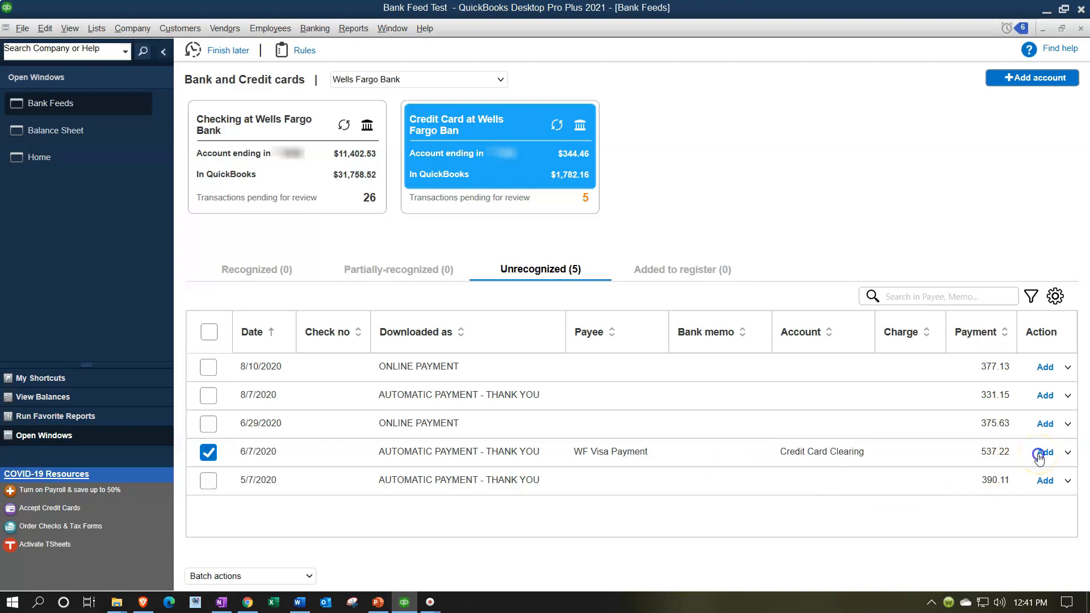
# Drill into the Wells Fargo credit card balance on the balance sheet and open the 6/7/2020 WF Visa Payment credit
pyautogui.click(535, 269)
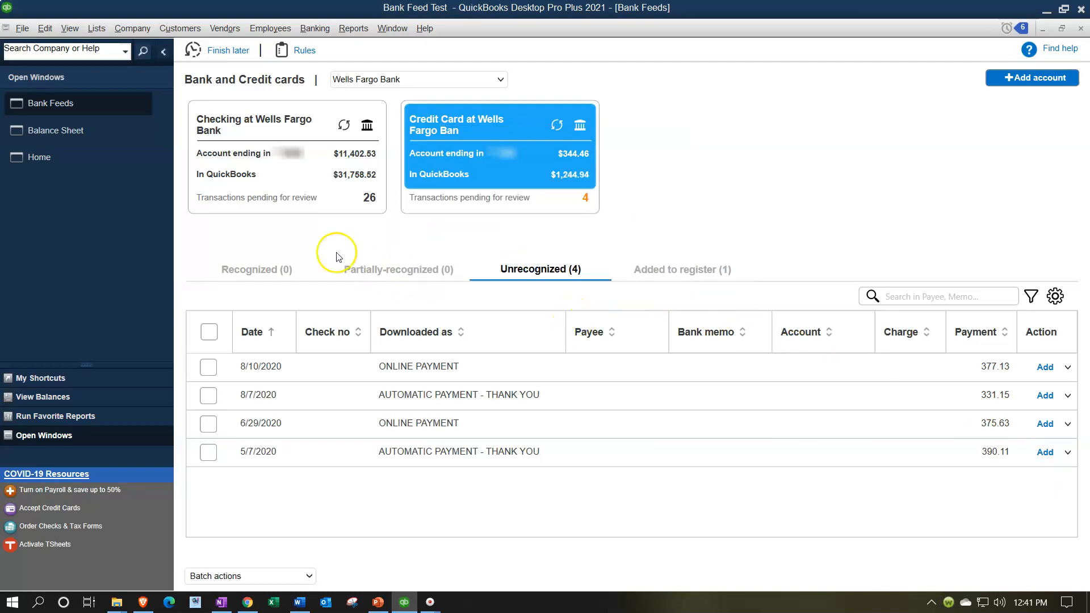
pyautogui.click(69, 138)
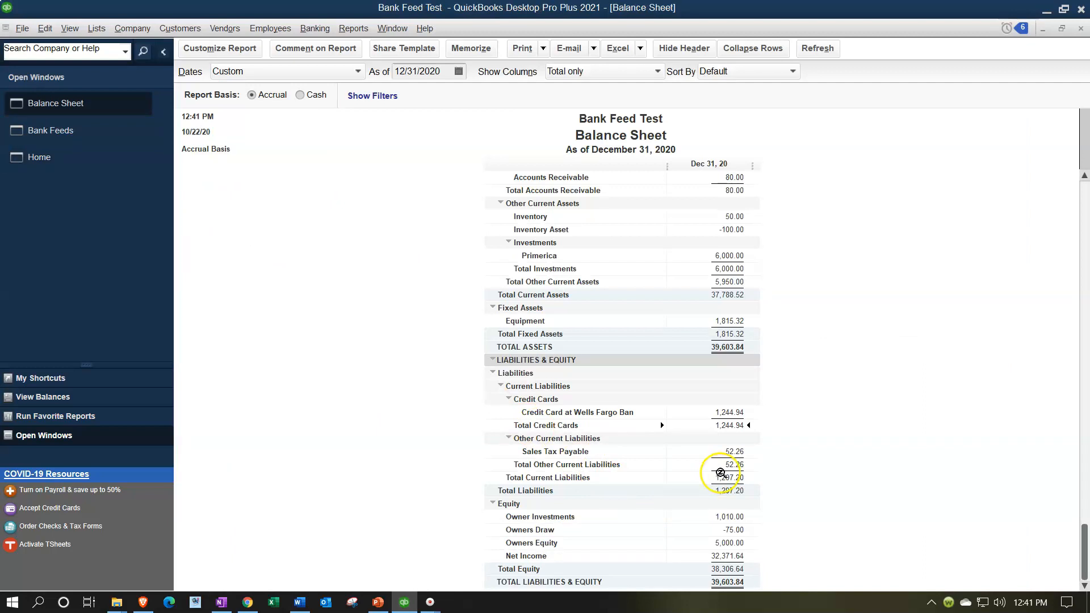
pyautogui.doubleClick(730, 412)
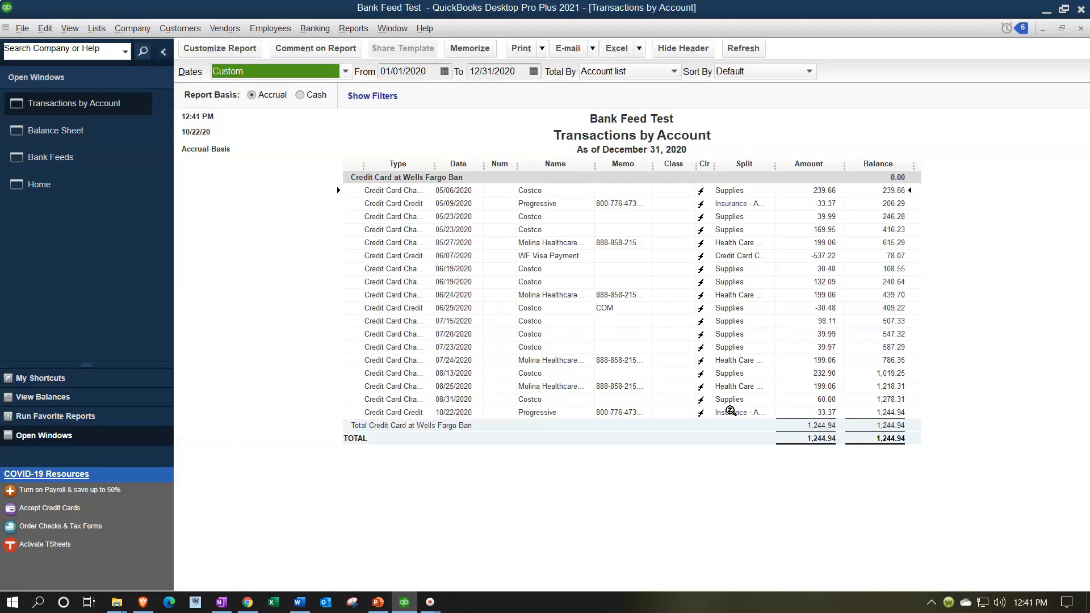
pyautogui.click(821, 256)
pyautogui.doubleClick(821, 256)
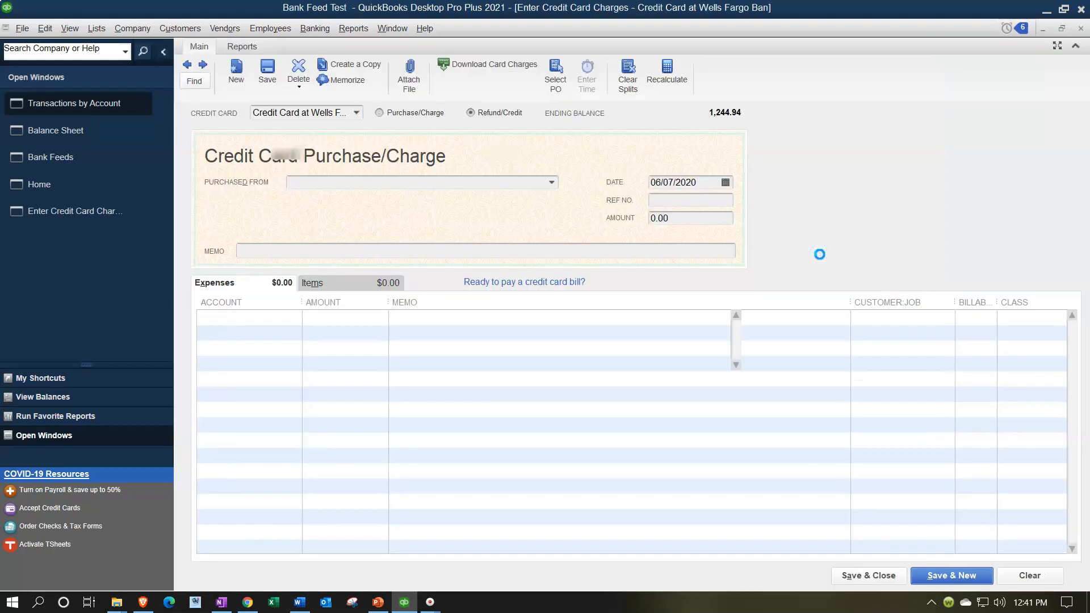
pyautogui.click(1081, 30)
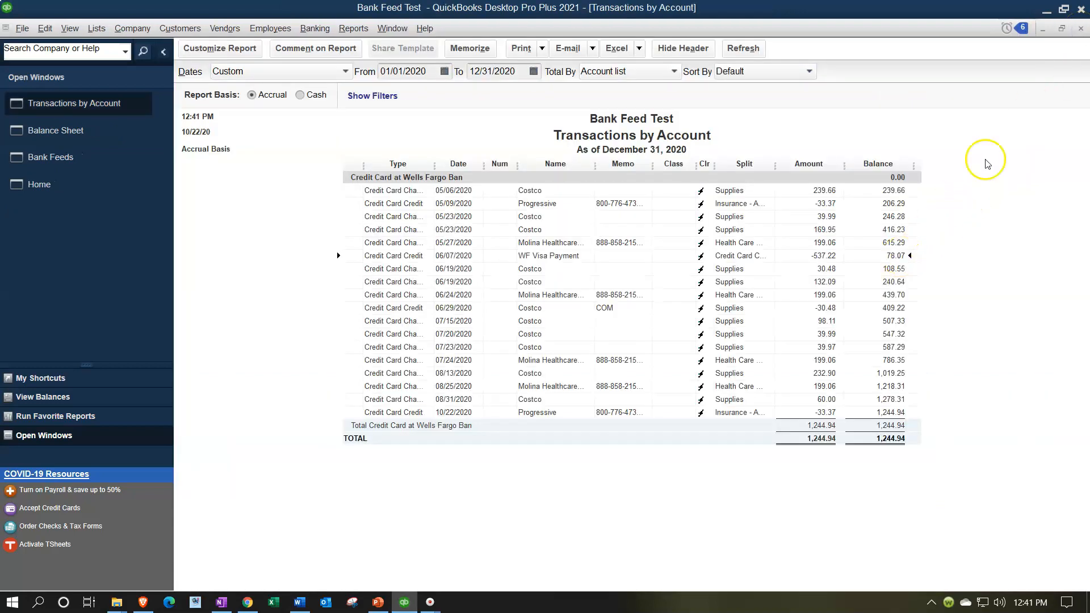
pyautogui.click(1081, 29)
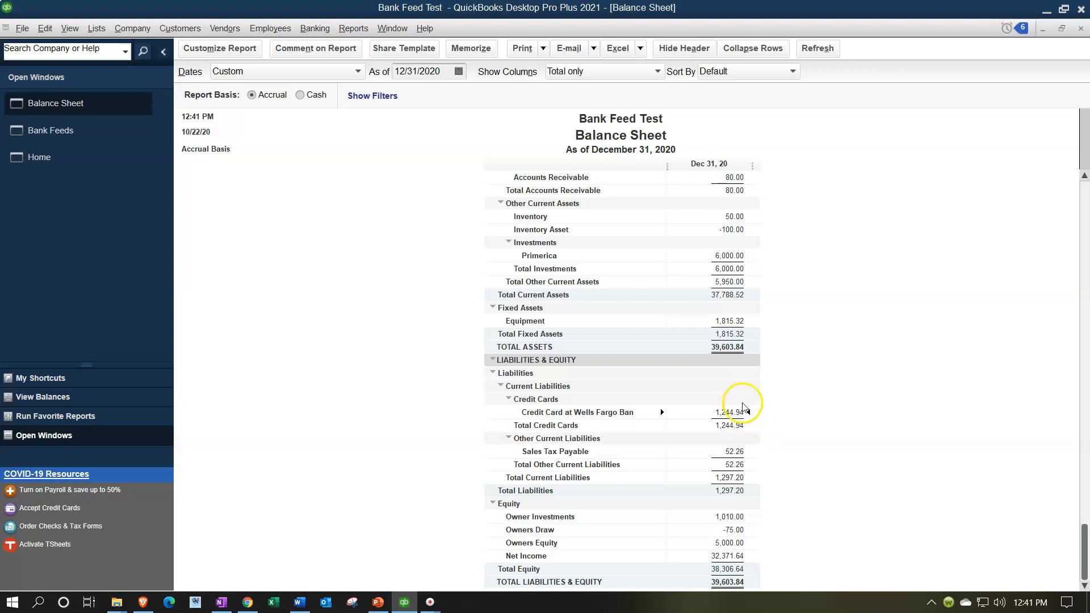
# Run a Trial Balance report for 01/01/2020 to 12/31/2020
pyautogui.click(353, 29)
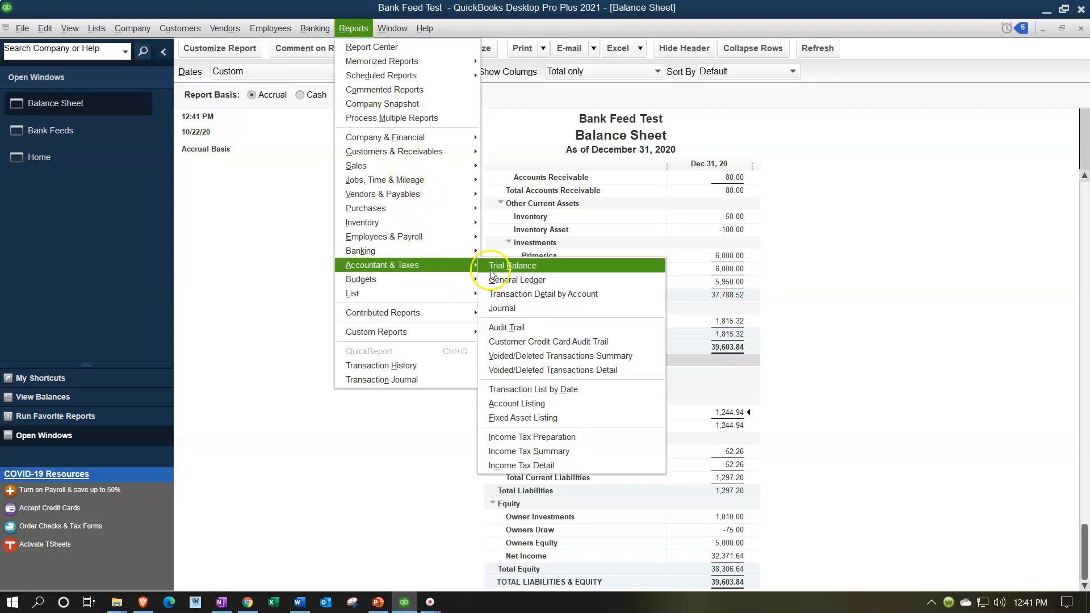
pyautogui.click(500, 272)
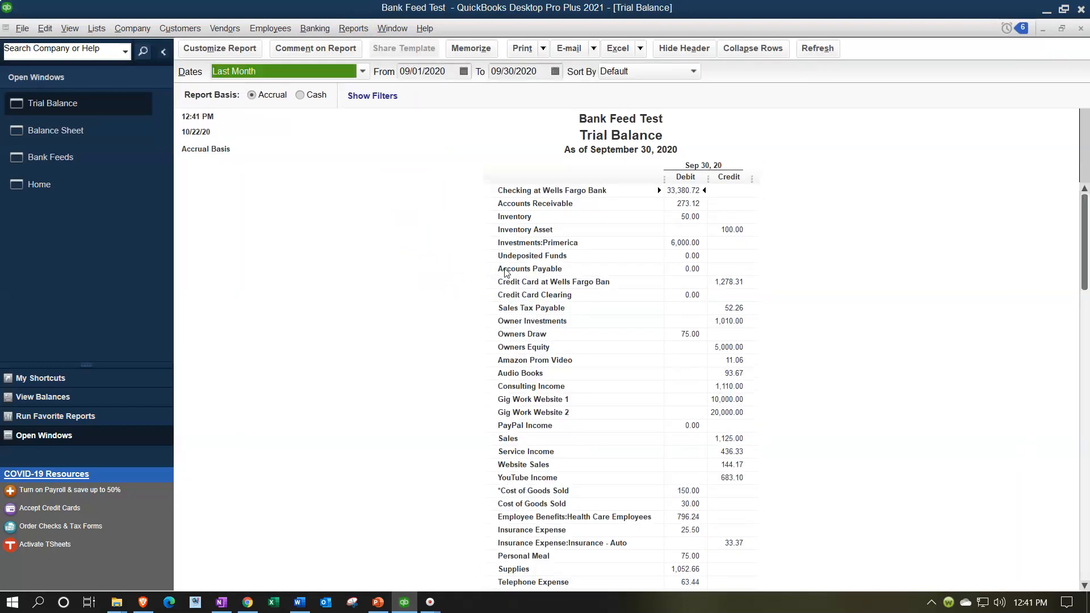
pyautogui.press('Tab')
pyautogui.write('01')
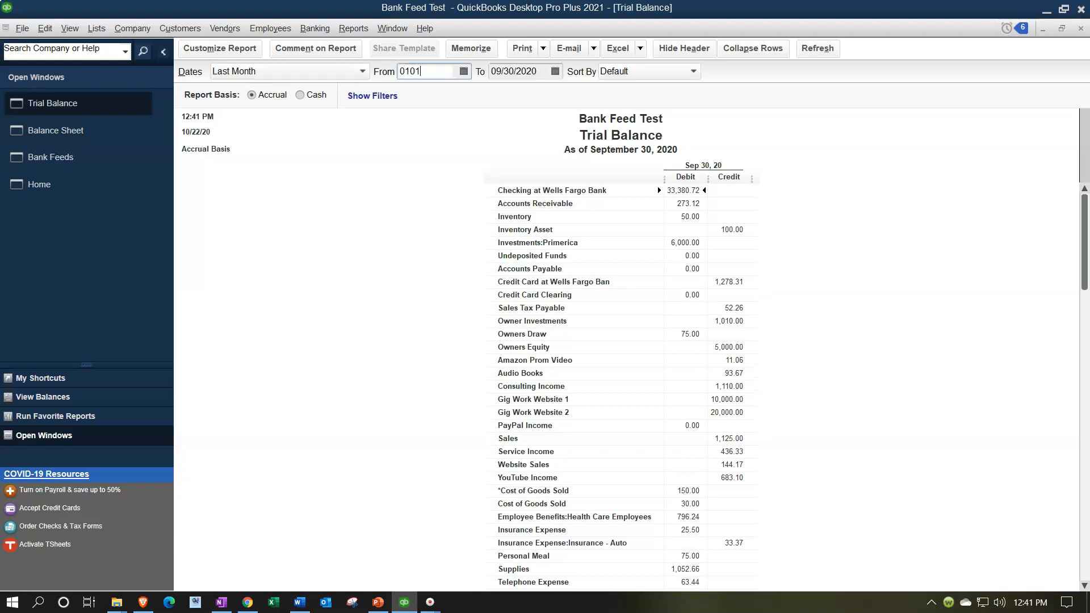
pyautogui.write('/01/20')
pyautogui.press('Tab')
pyautogui.write('12/31')
pyautogui.press('Tab')
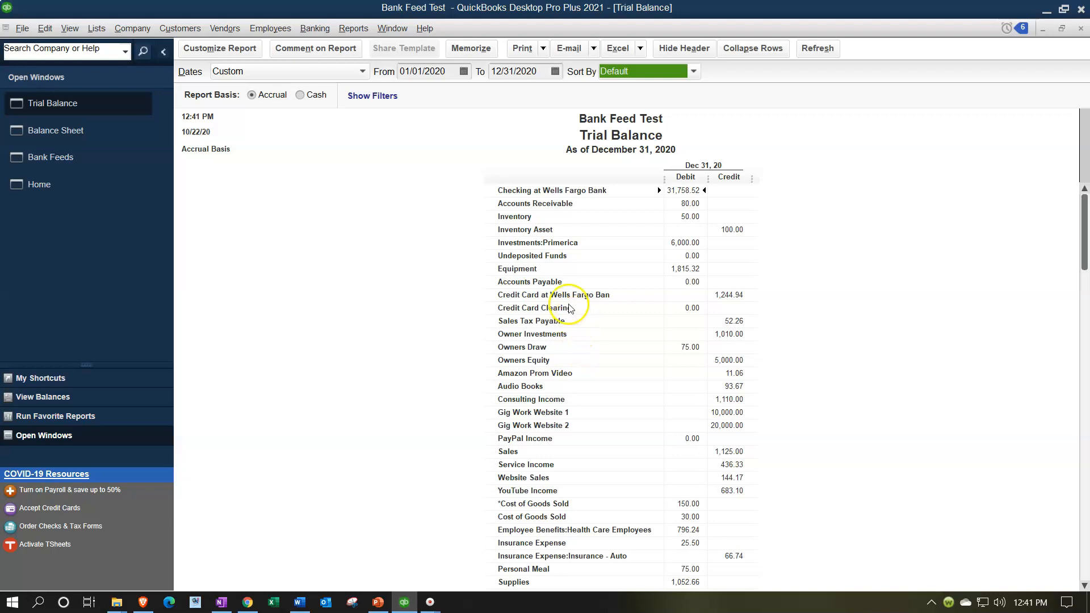
# Drill into the Credit Card Clearing balance on the trial balance to review its transactions
pyautogui.click(691, 307)
pyautogui.click(698, 309)
pyautogui.doubleClick(696, 309)
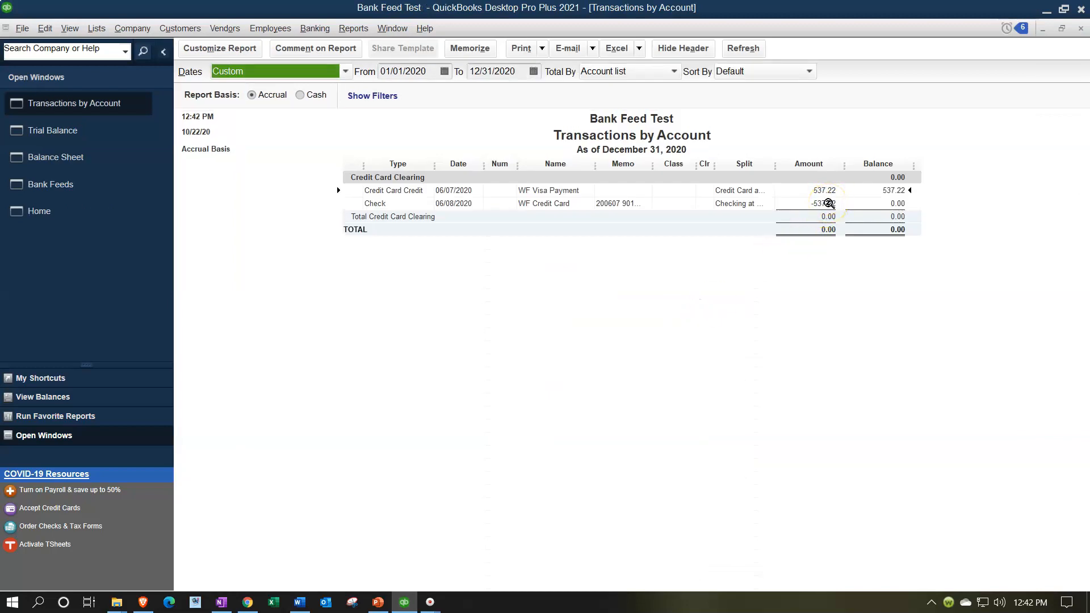
pyautogui.click(1081, 28)
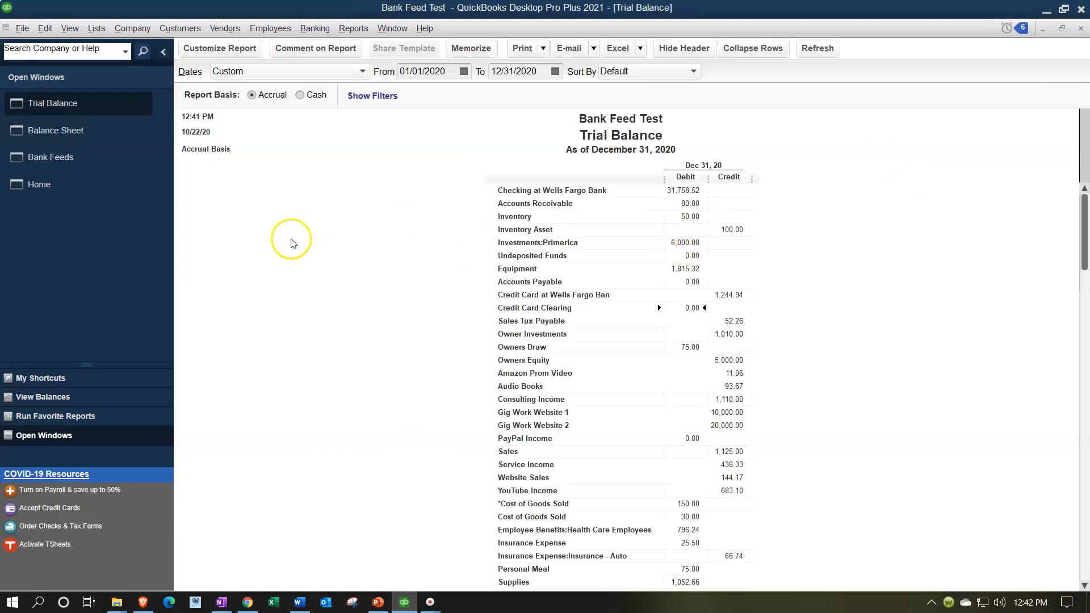
# Browse the checking and credit card feeds' unrecognized transactions, sorting them by the Downloaded as description
pyautogui.click(88, 161)
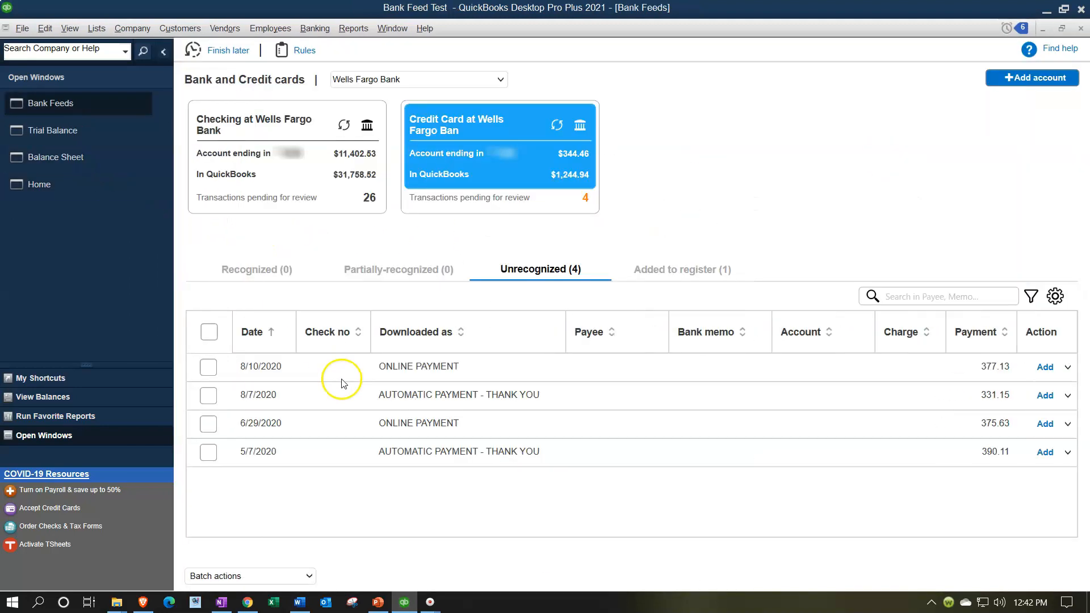
pyautogui.click(310, 165)
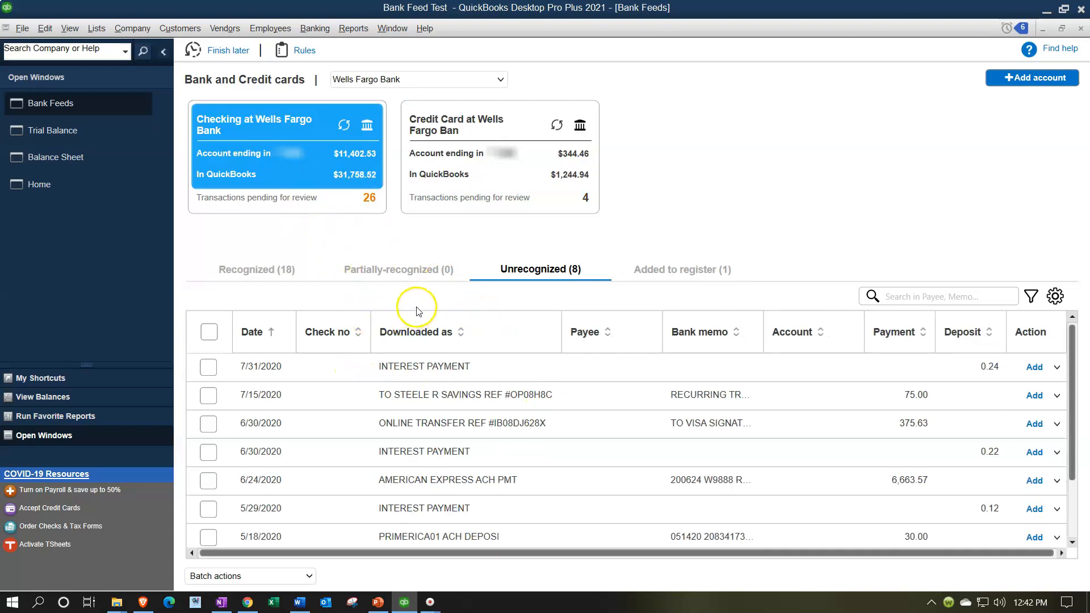
pyautogui.click(444, 337)
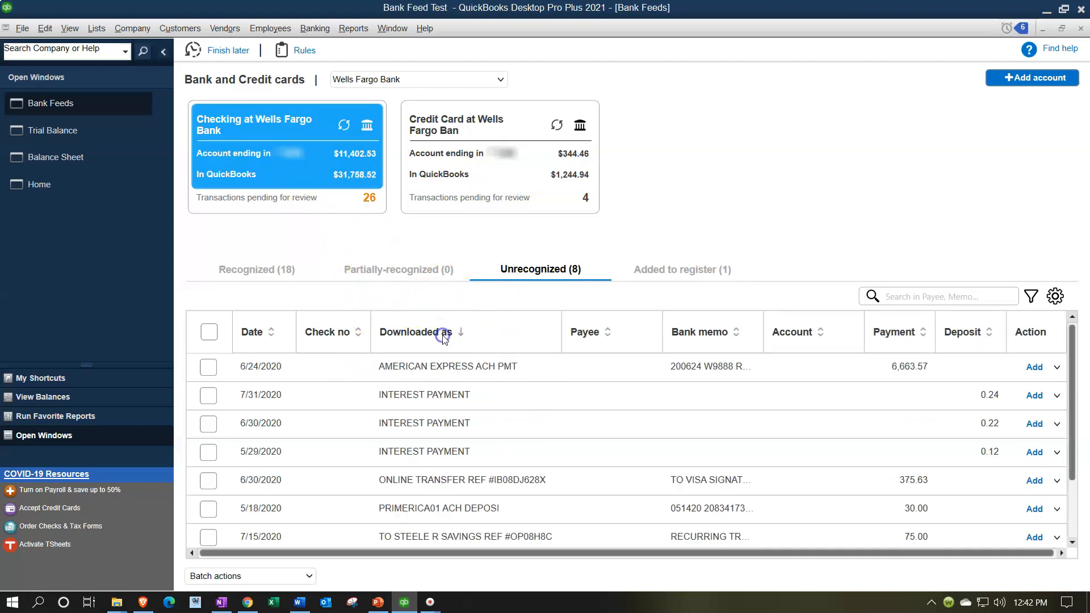
pyautogui.click(445, 336)
pyautogui.scroll(-1, 499, 389)
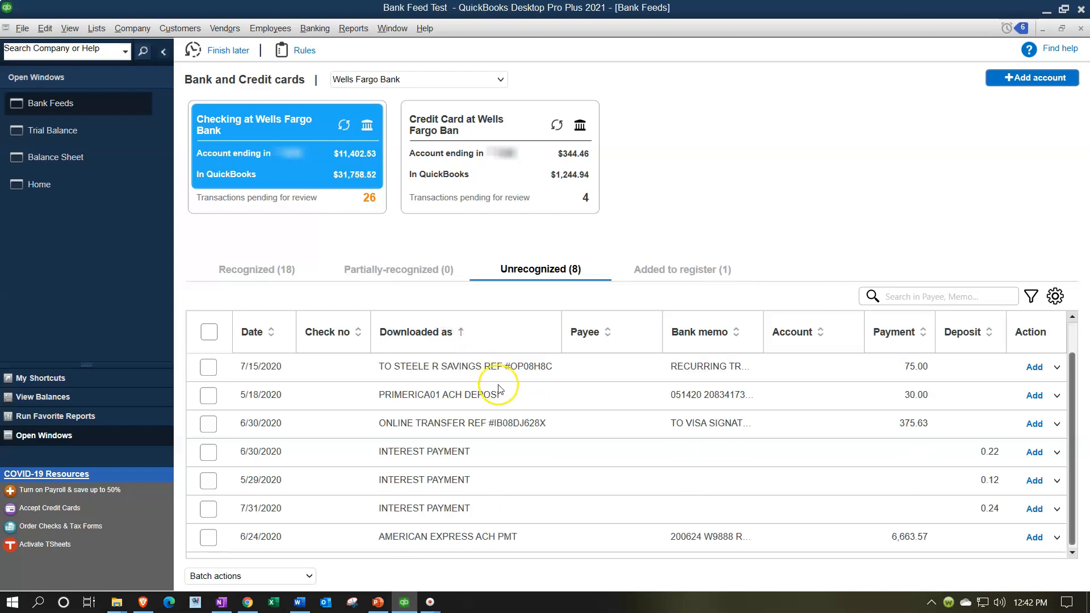
pyautogui.click(444, 335)
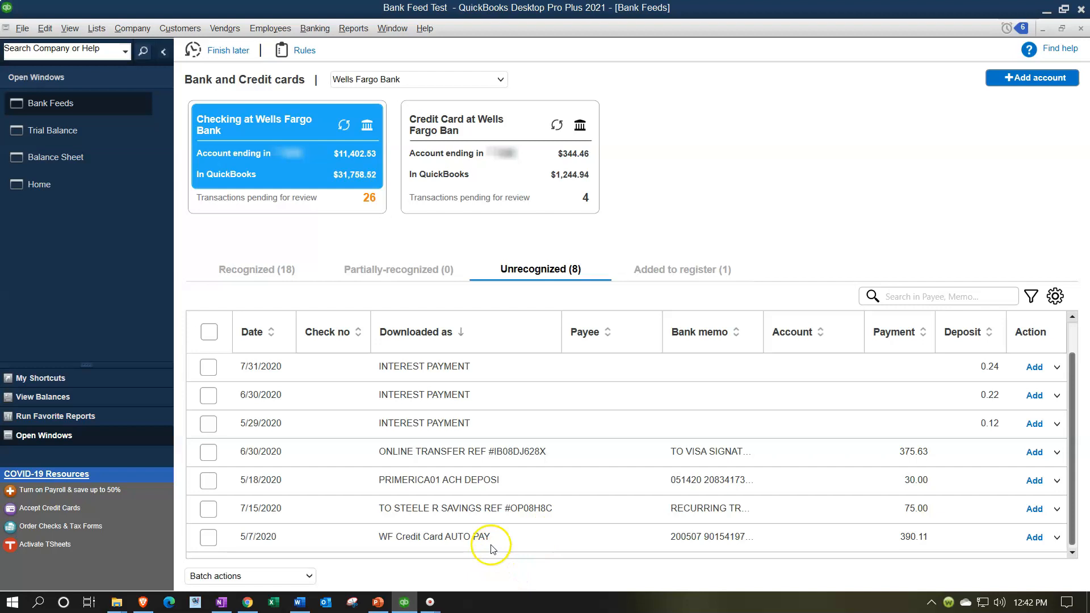
pyautogui.click(504, 171)
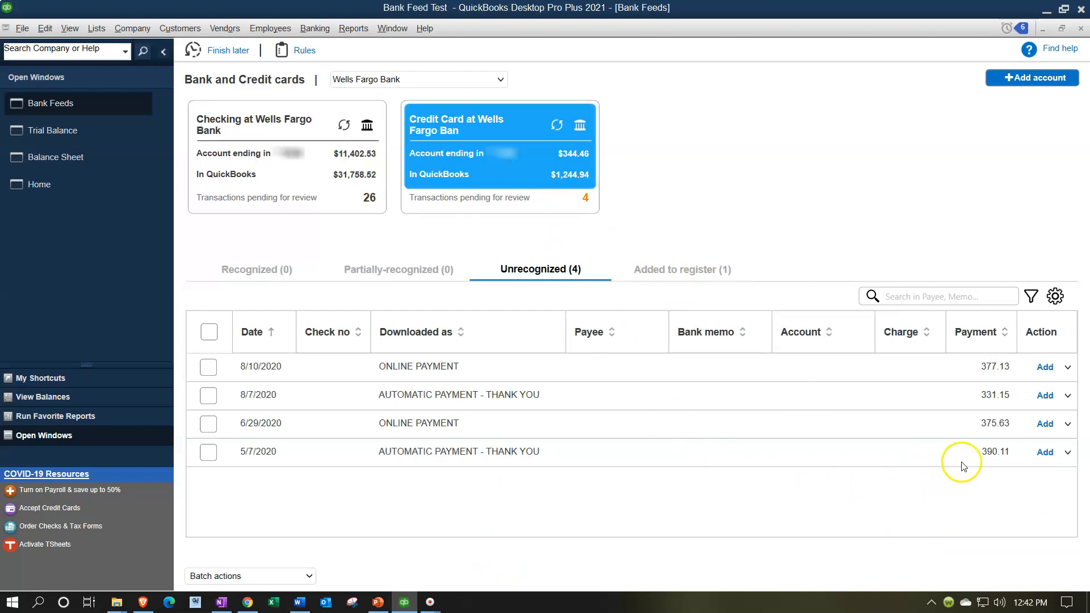
pyautogui.click(312, 188)
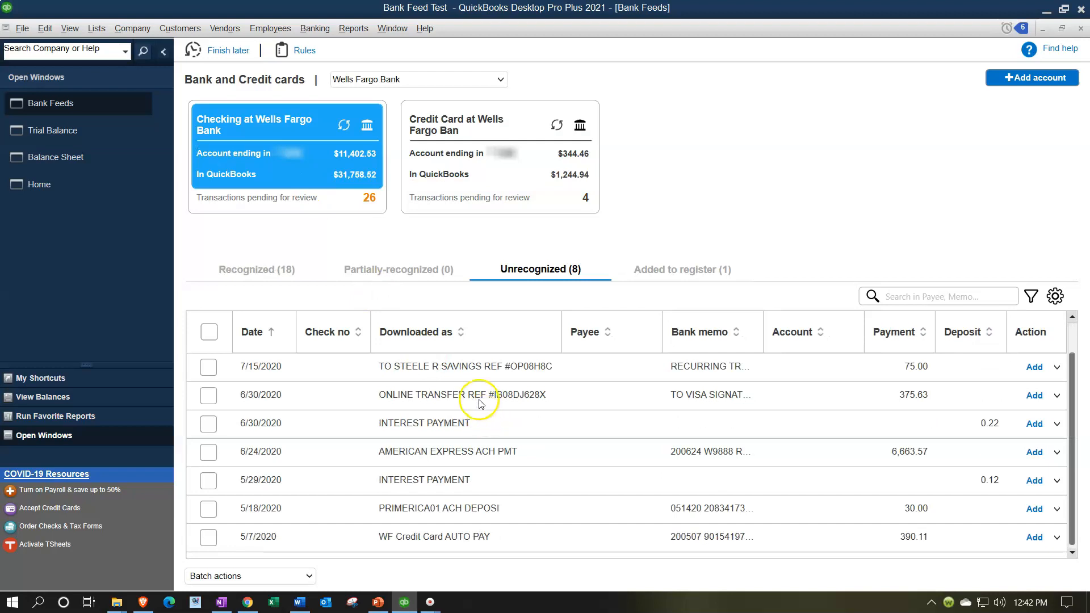
pyautogui.click(430, 334)
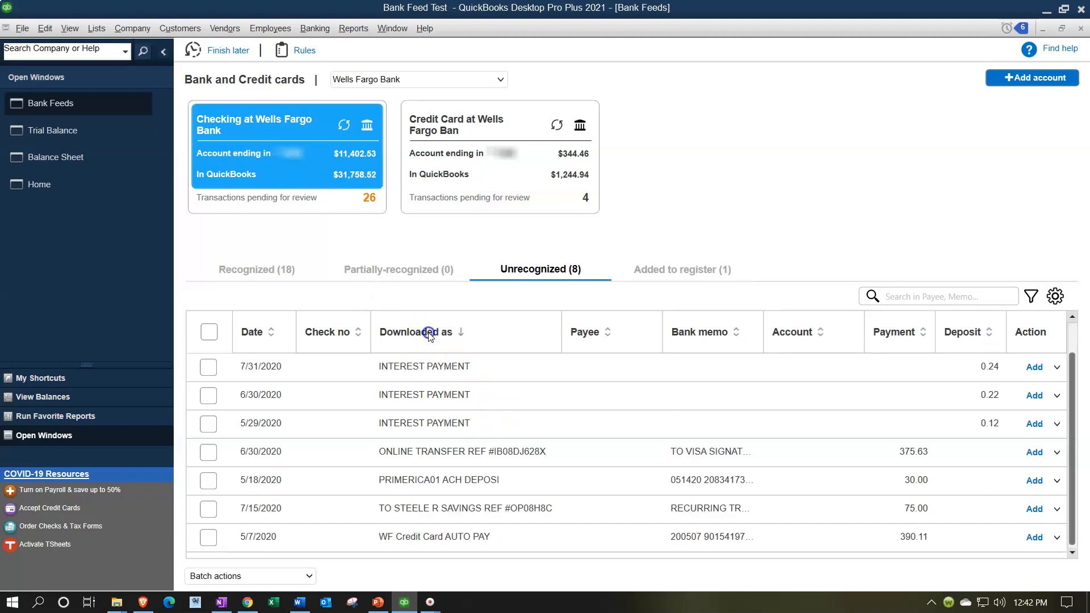
pyautogui.click(429, 335)
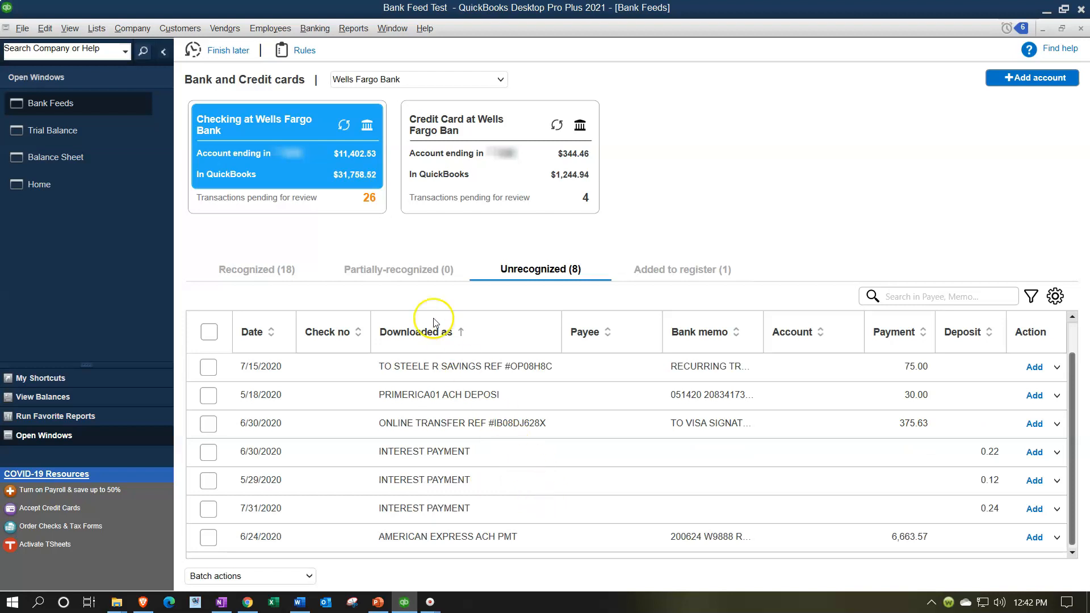
pyautogui.click(430, 332)
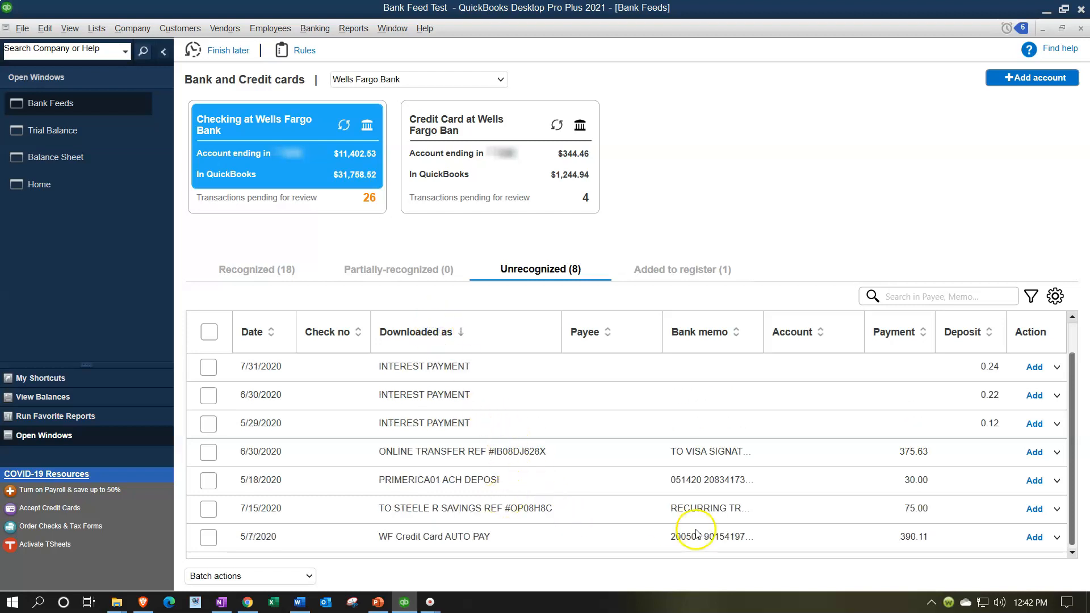
# Set the payee of the 5/7/2020 WF Credit Card AUTO PAY checking payment to WF Credit Card
pyautogui.click(627, 542)
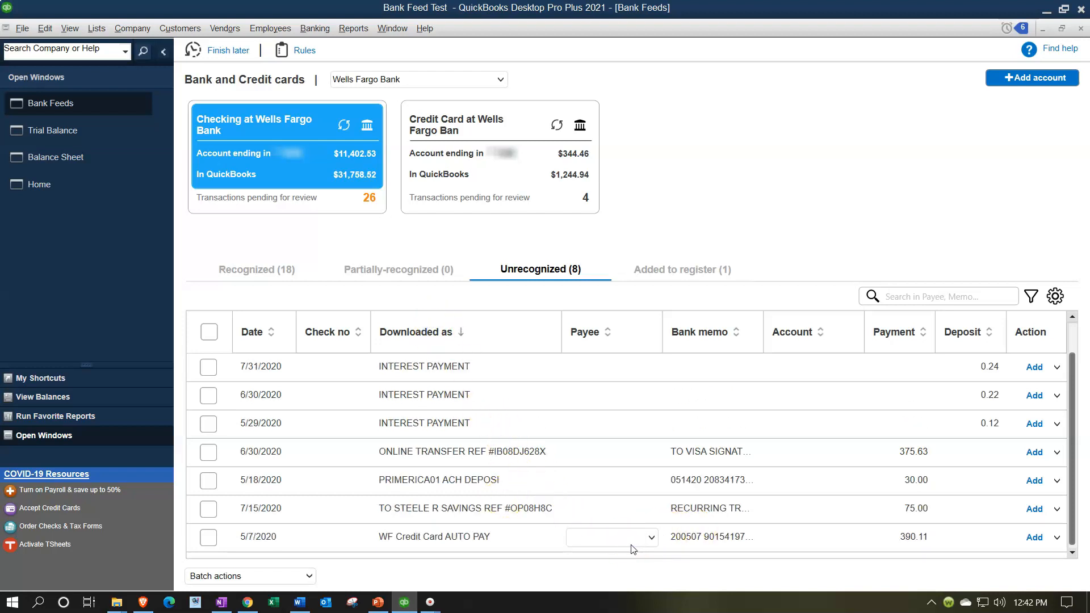
pyautogui.click(633, 544)
pyautogui.write('WF Credit Card')
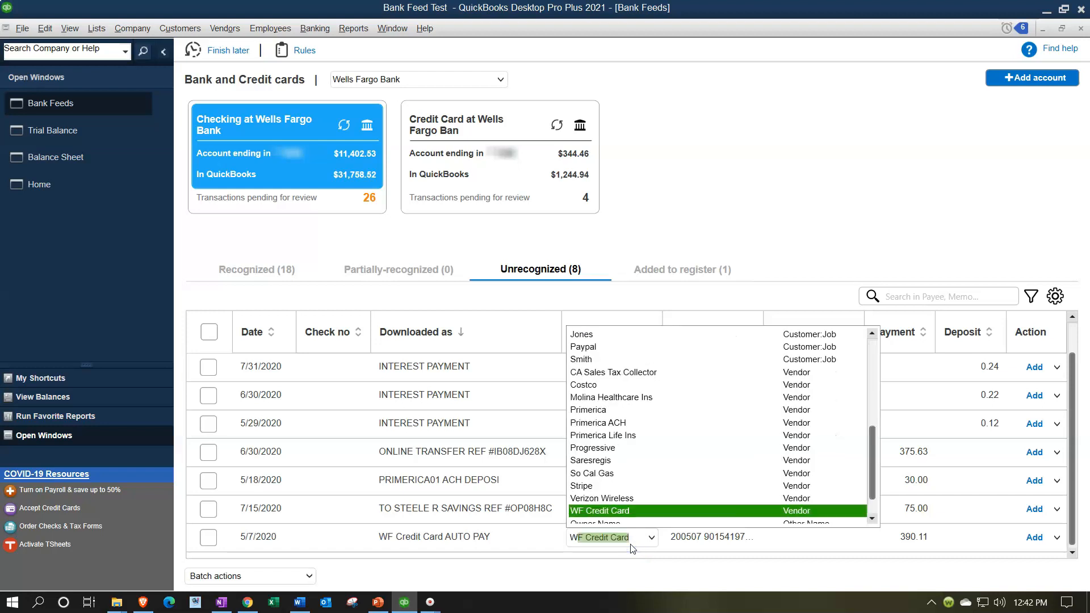
pyautogui.press('Tab')
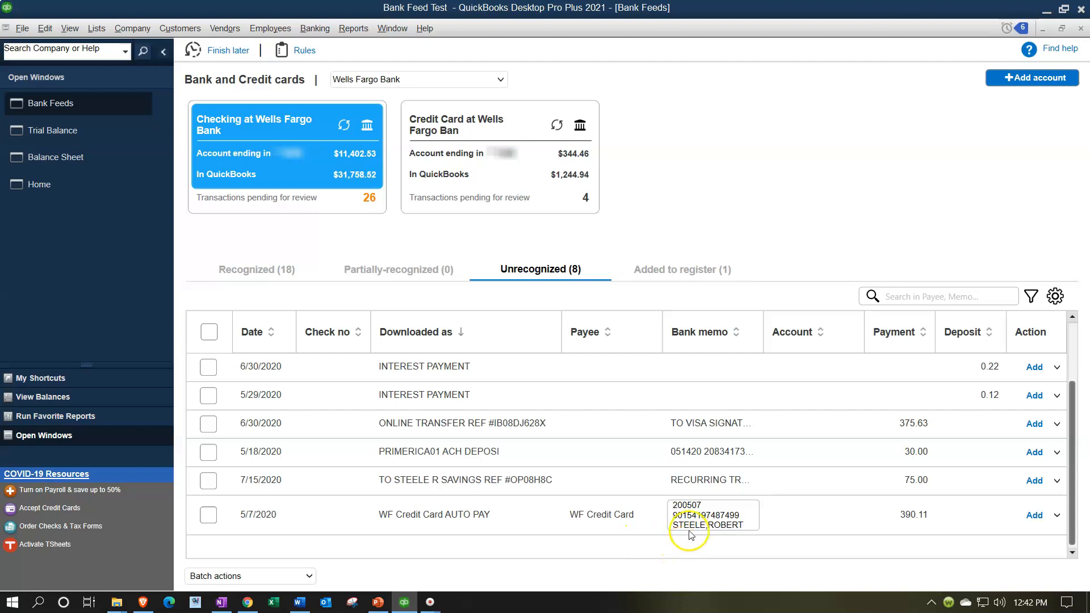
# Assign the Credit Card at Wells Fargo Ban account to the 5/7/2020 payment and add it to the register, accepting the past-transaction warning
pyautogui.click(786, 515)
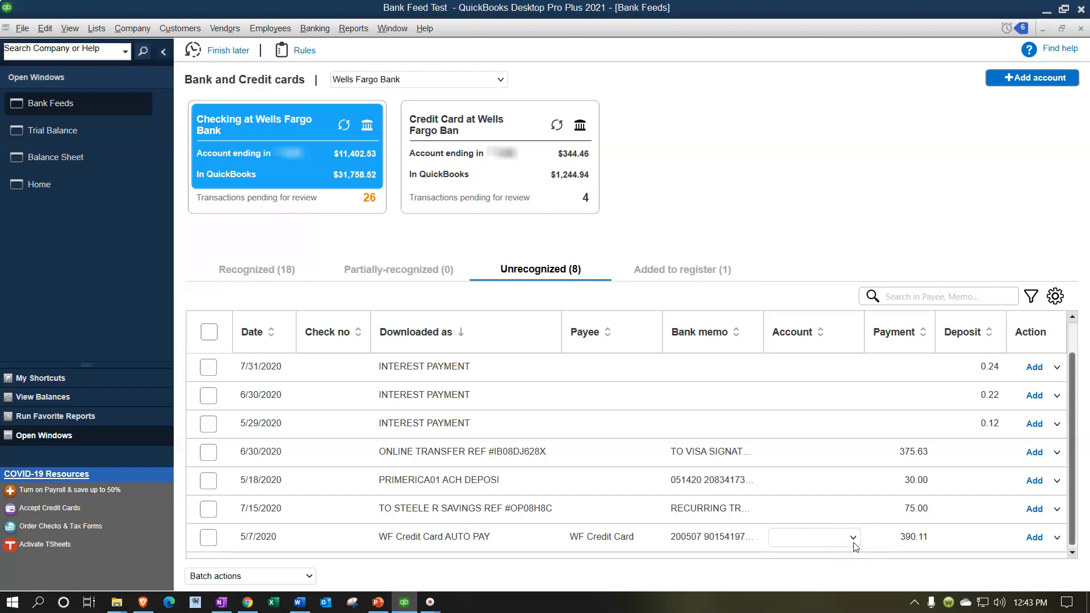
pyautogui.click(854, 543)
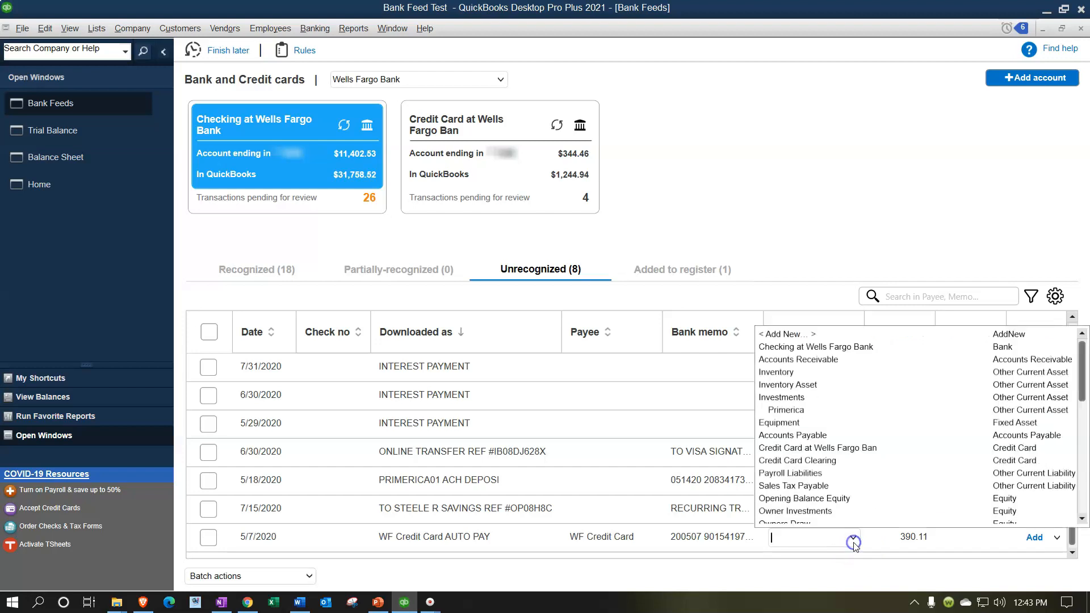
pyautogui.click(862, 448)
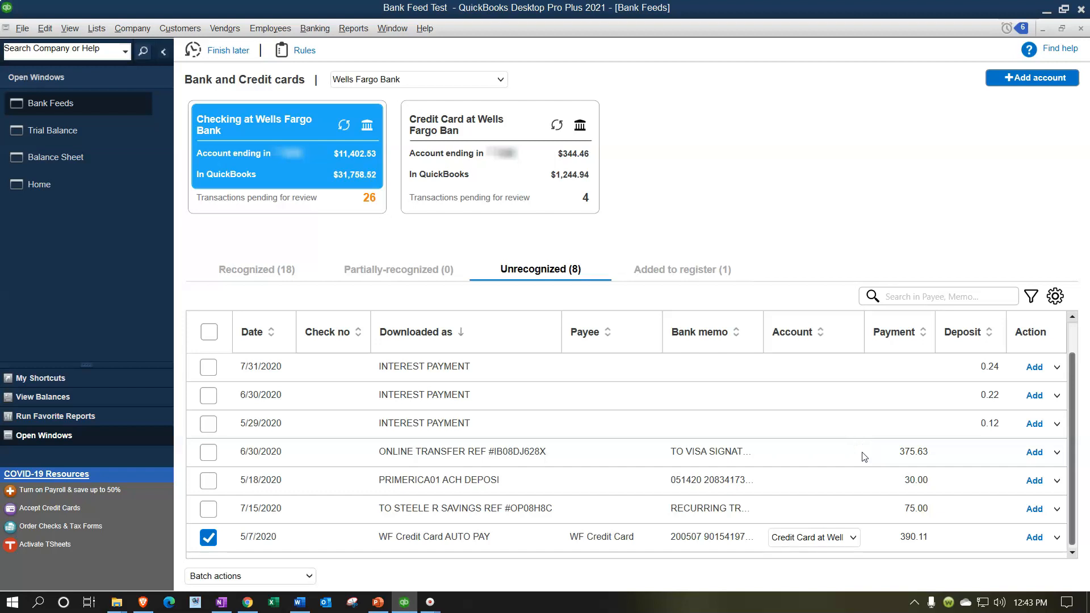
pyautogui.click(1035, 538)
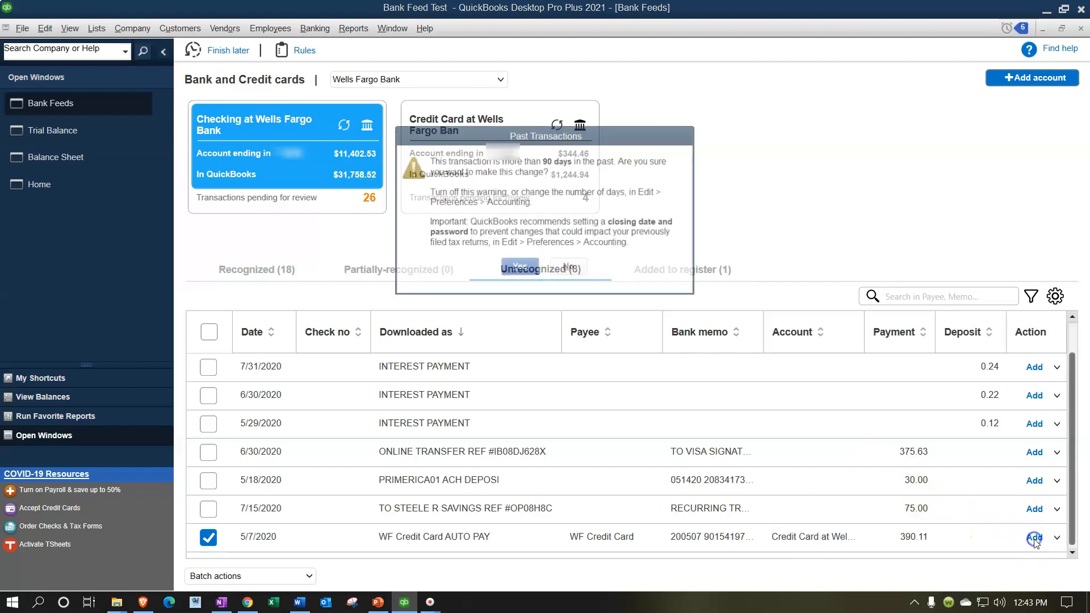
pyautogui.click(517, 267)
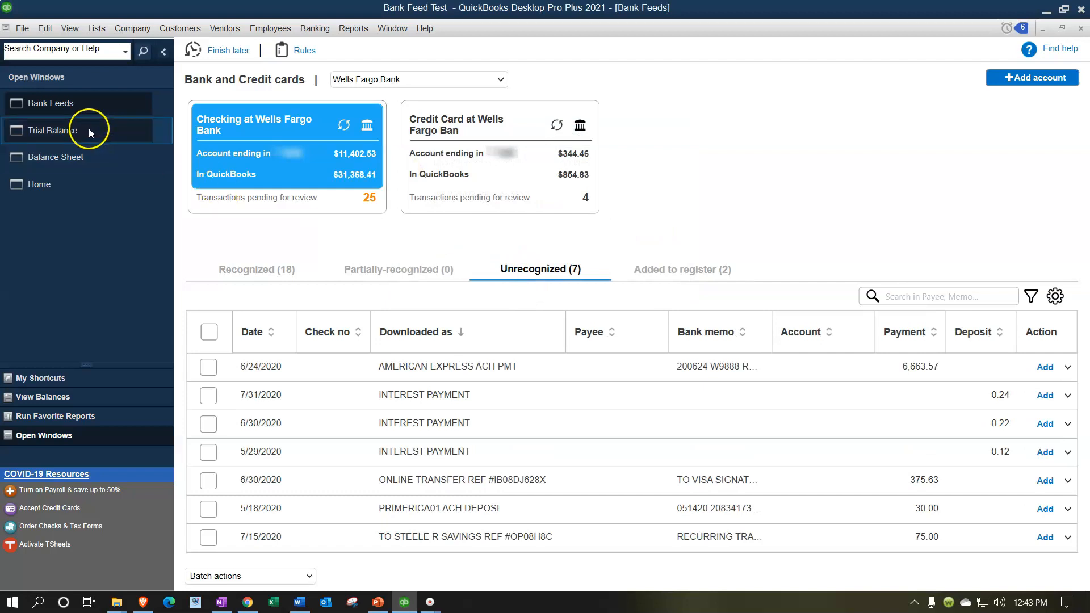
# Drill into the checking account on the balance sheet and open the 5/7/2020 WF Credit Card check to review it
pyautogui.click(80, 153)
pyautogui.click(76, 154)
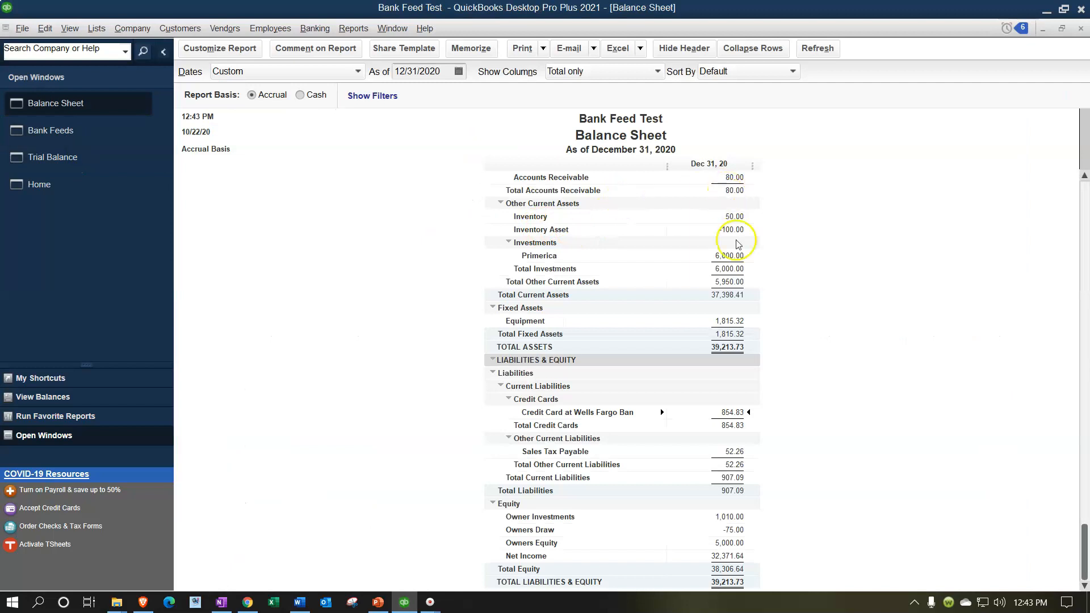
pyautogui.doubleClick(728, 219)
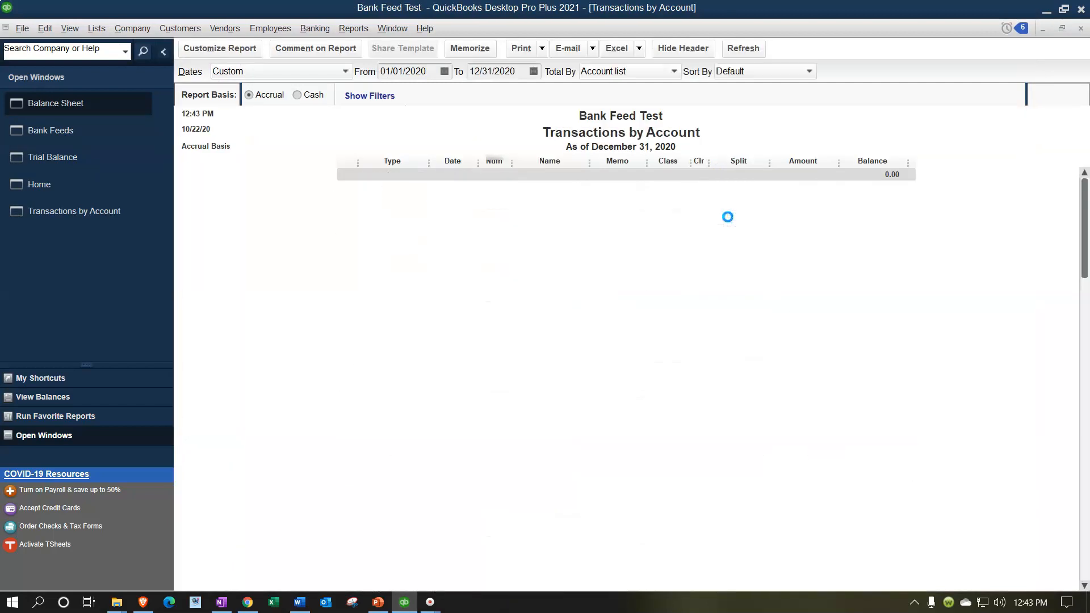
pyautogui.doubleClick(818, 190)
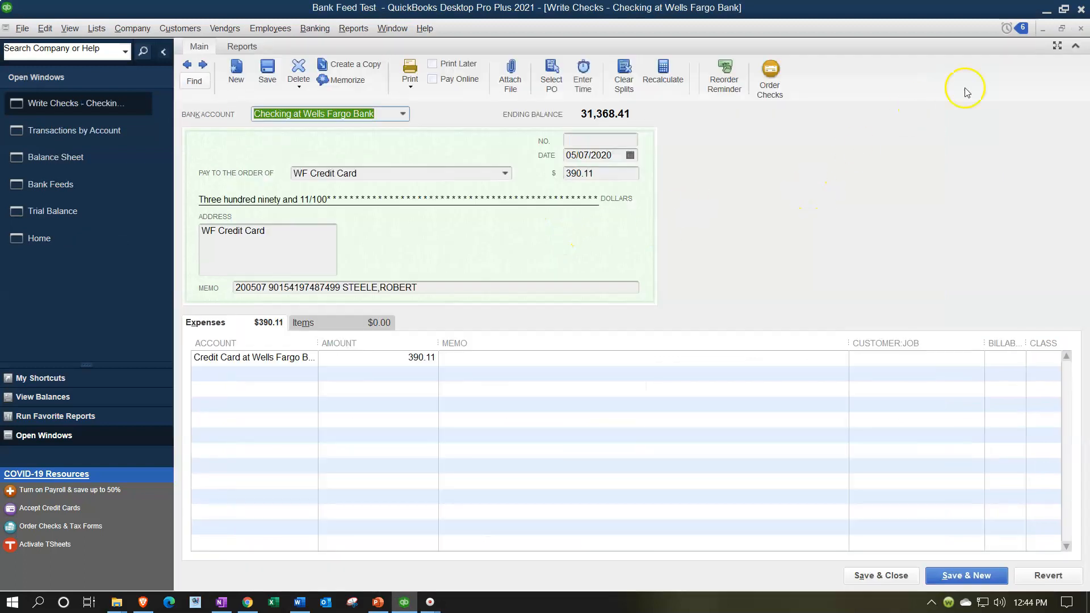
pyautogui.click(1079, 29)
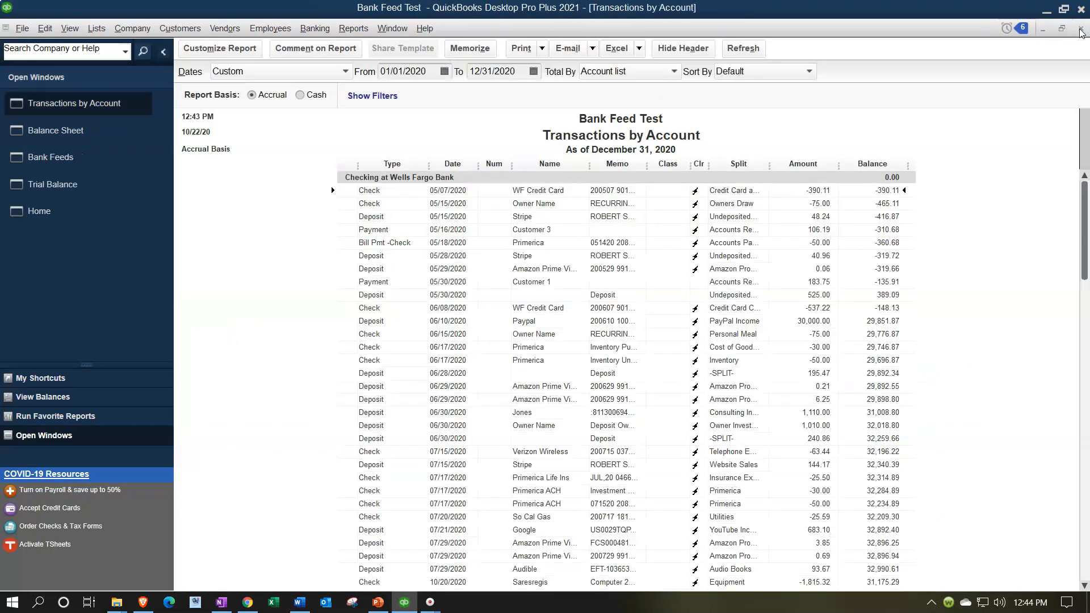
pyautogui.click(1079, 29)
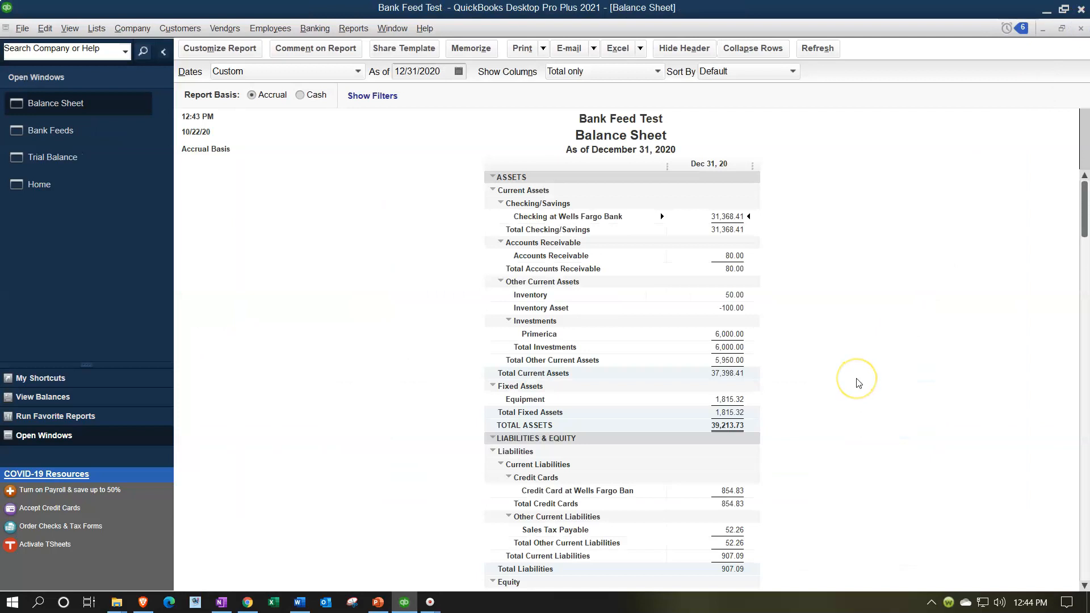
# Drill into the Credit Card at Wells Fargo Ban balance on the balance sheet to review its transactions, then close the report
pyautogui.scroll(-2, 852, 387)
pyautogui.click(725, 413)
pyautogui.doubleClick(725, 412)
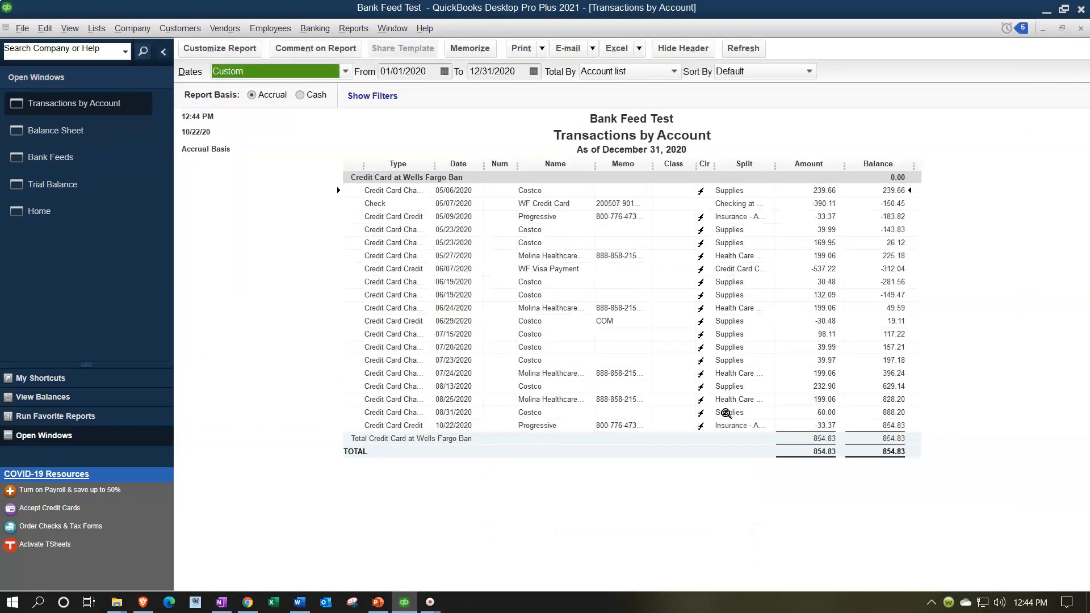
pyautogui.click(795, 205)
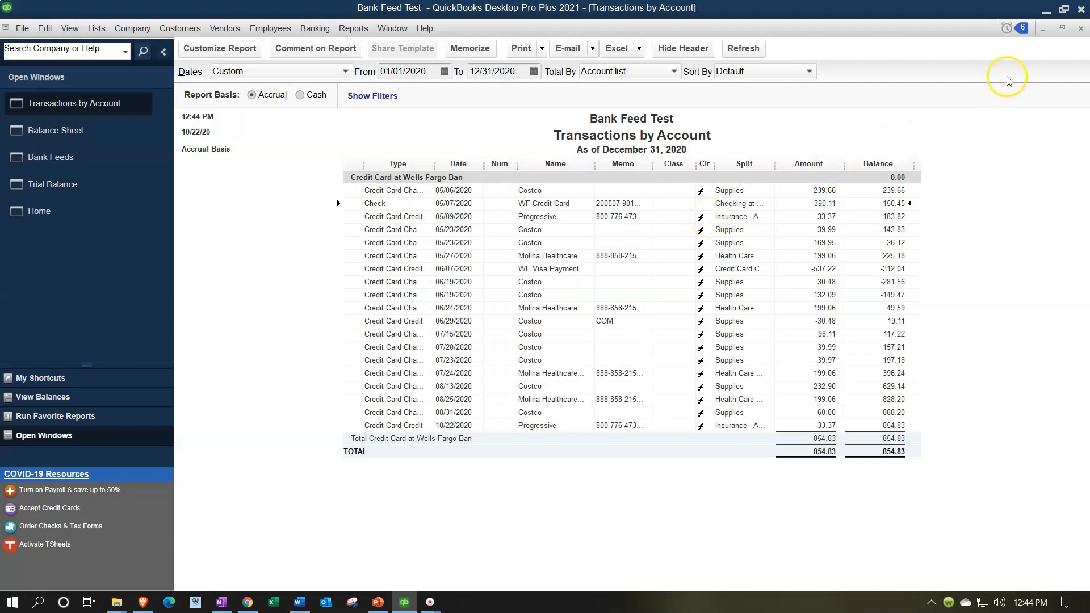
pyautogui.click(1080, 28)
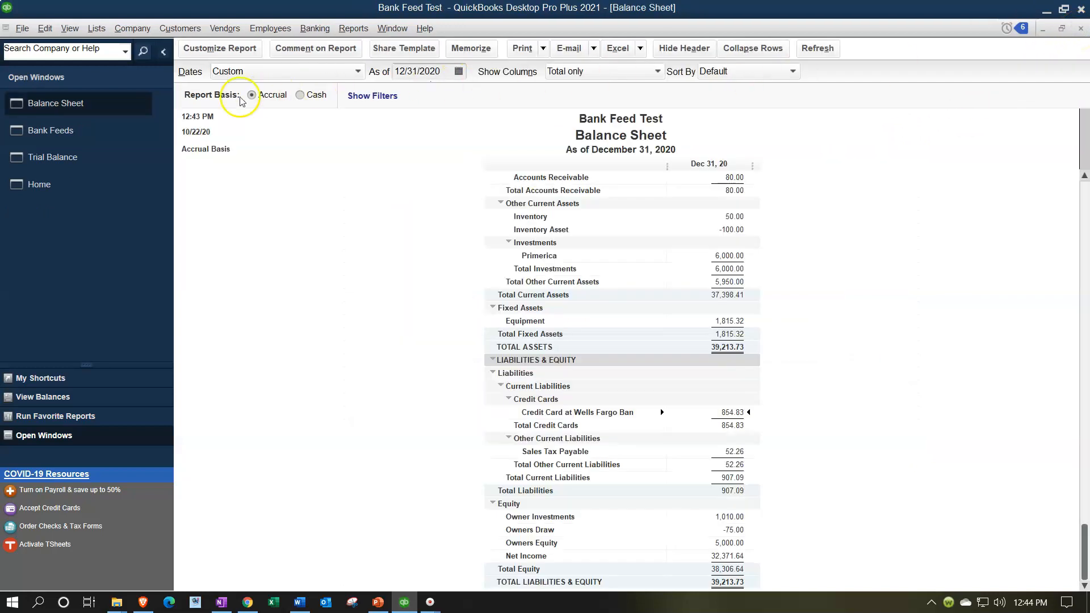
# Confirm the auto-matched 5/7/2020 WF Credit Card payment in the credit card feed's recognized transactions
pyautogui.click(79, 133)
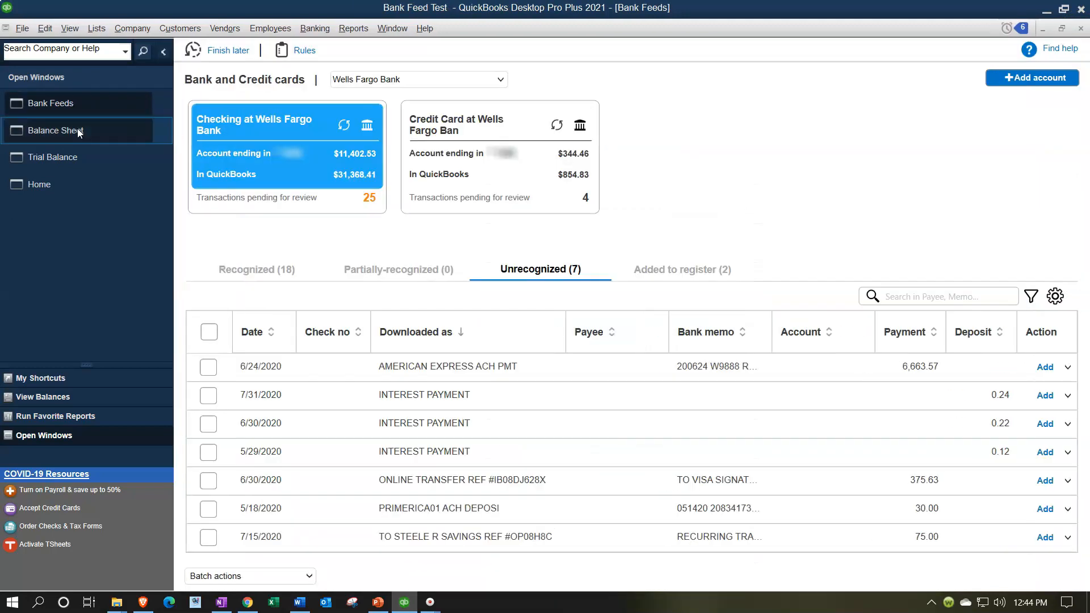
pyautogui.click(469, 138)
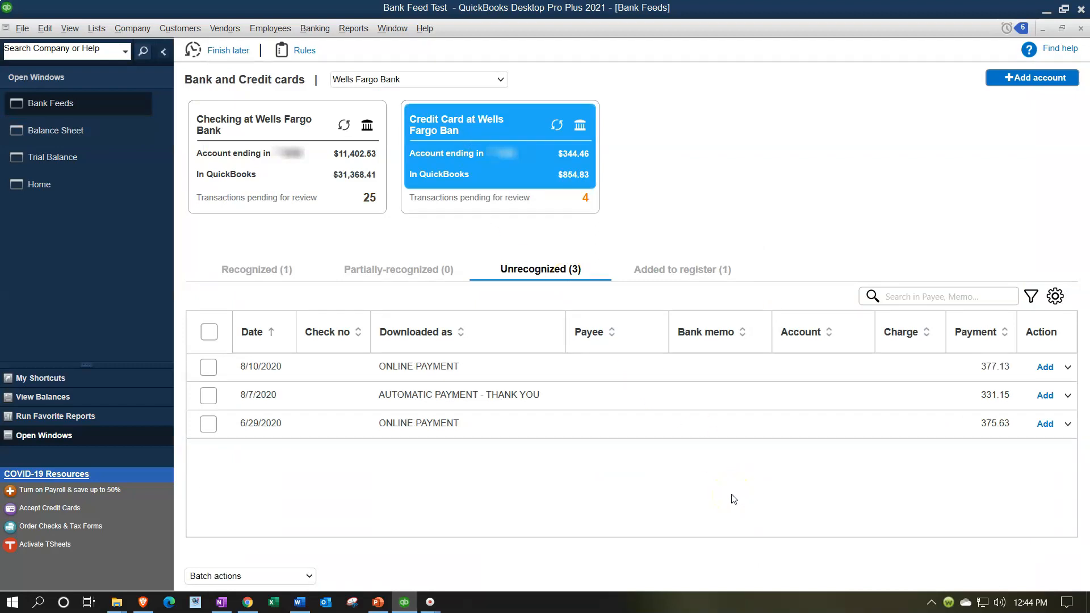
pyautogui.click(258, 274)
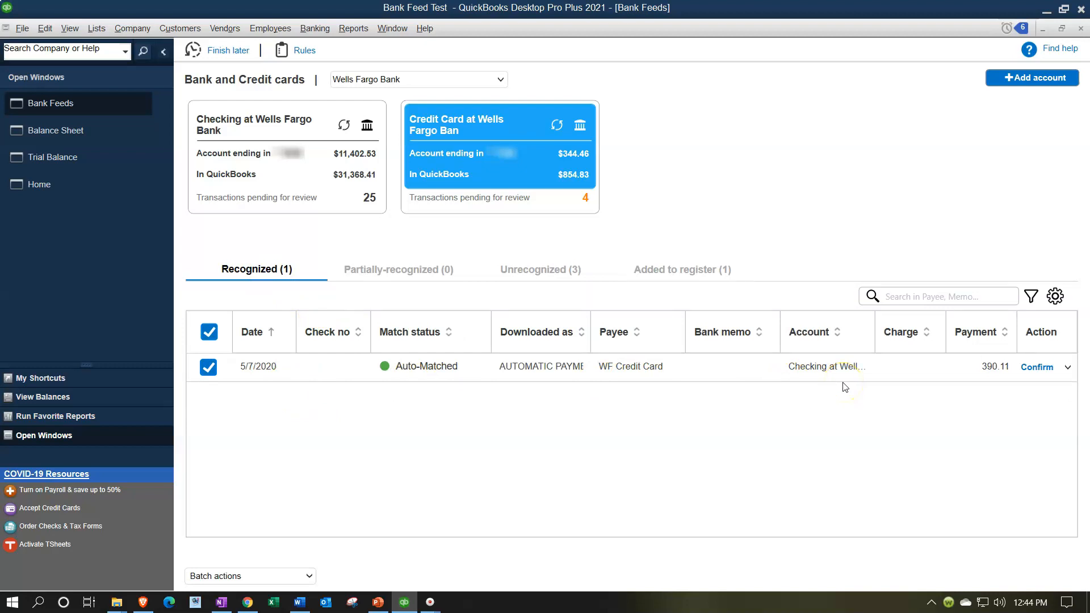
pyautogui.click(1037, 369)
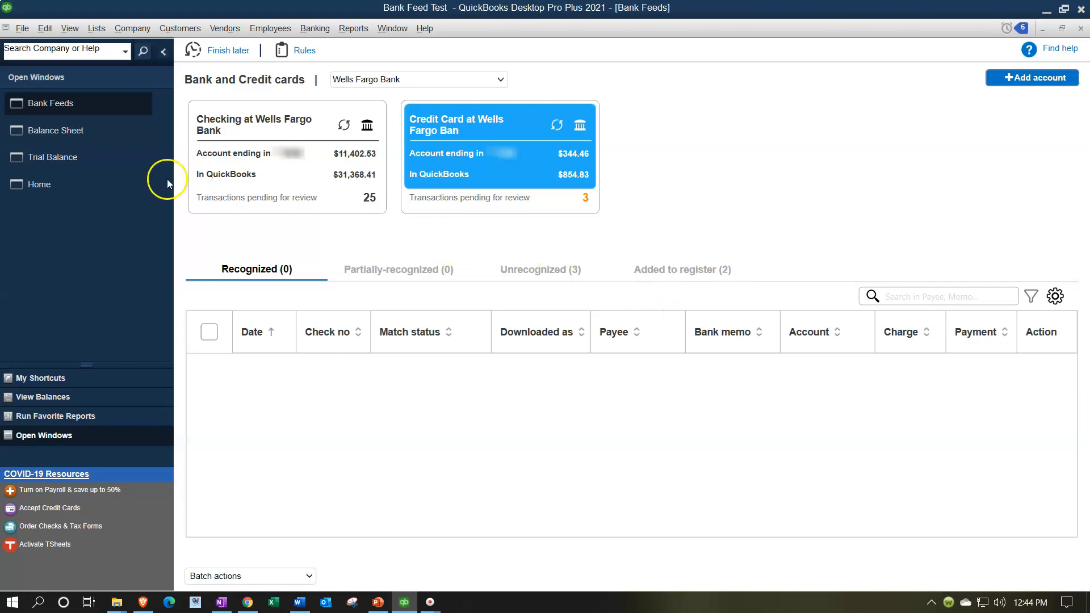
# Reopen the credit card account's transaction detail from the balance sheet and close it
pyautogui.click(78, 129)
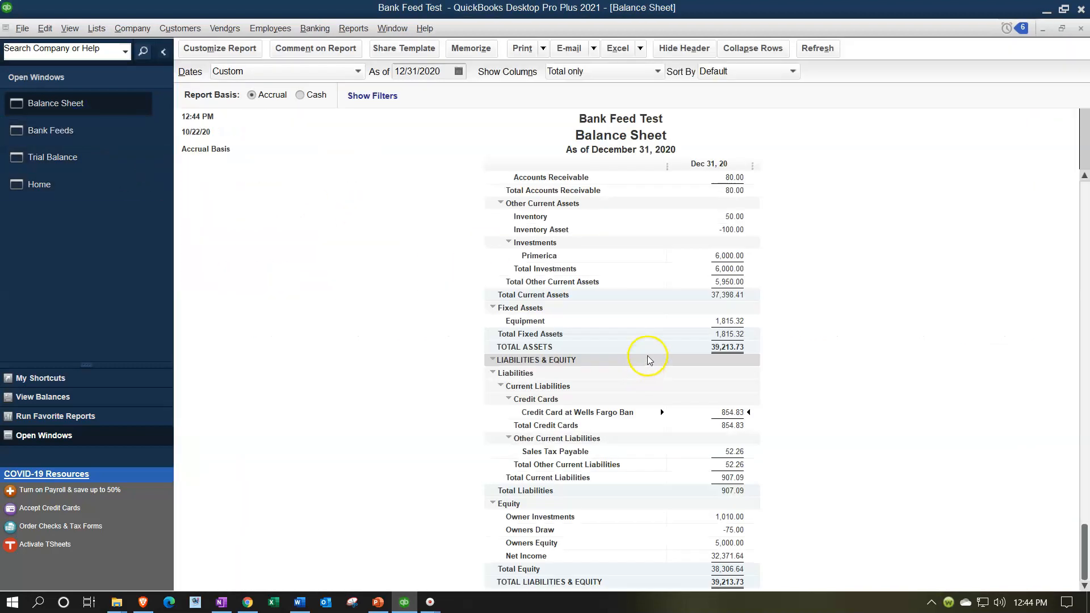
pyautogui.doubleClick(732, 413)
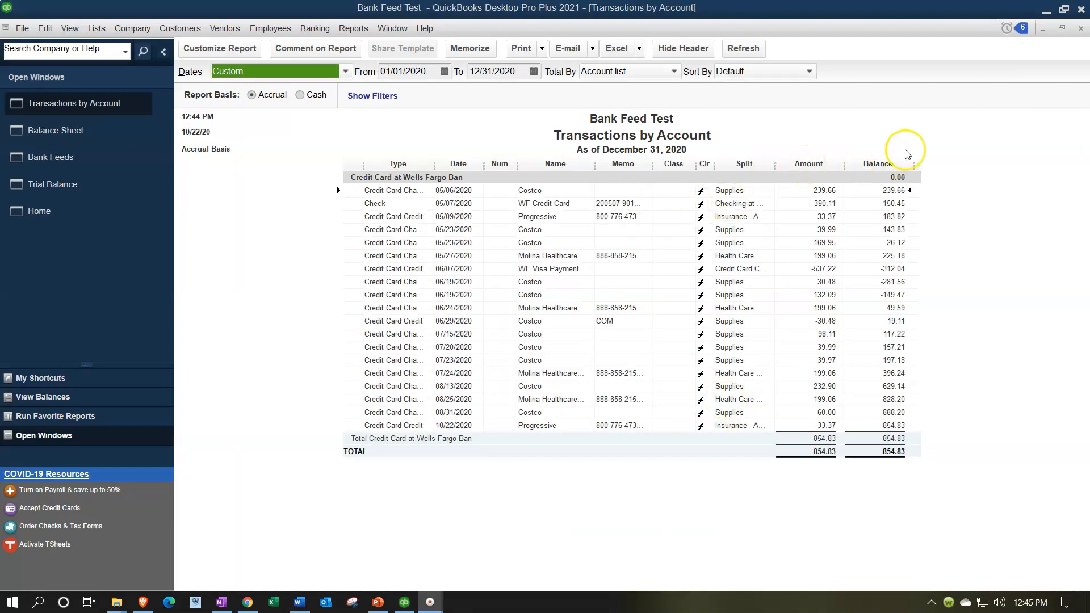
pyautogui.click(1081, 29)
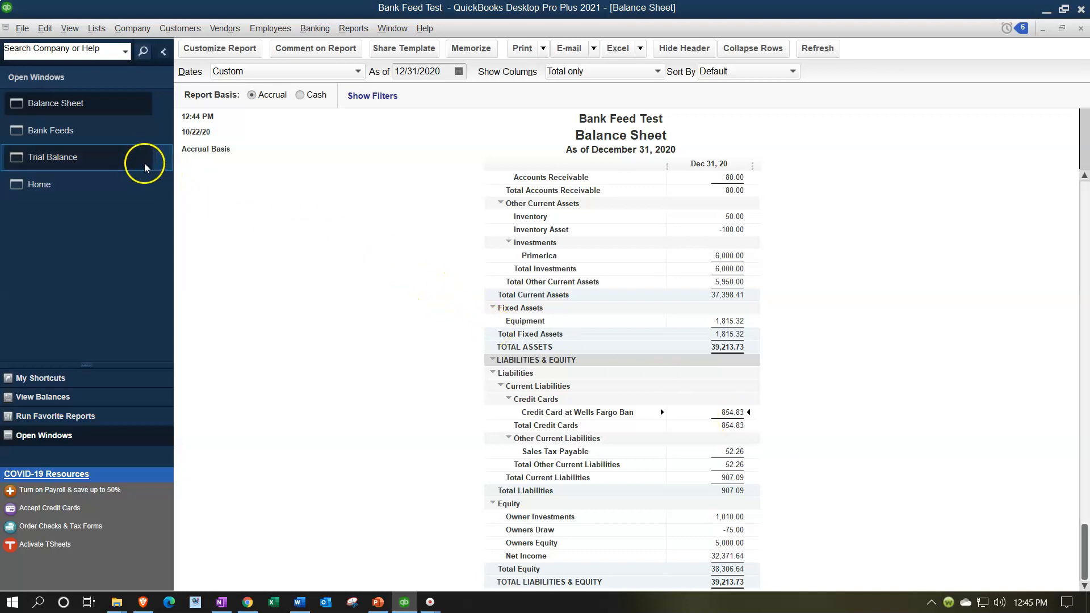
# Compare the unrecognized transactions in the checking and credit card feeds
pyautogui.click(87, 135)
pyautogui.click(331, 187)
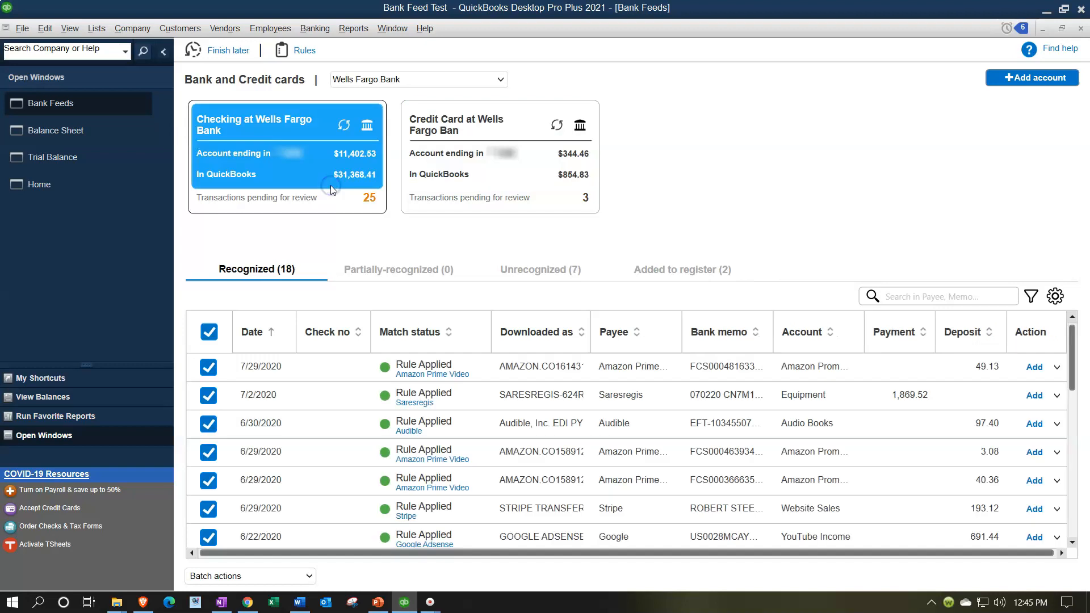
pyautogui.click(531, 270)
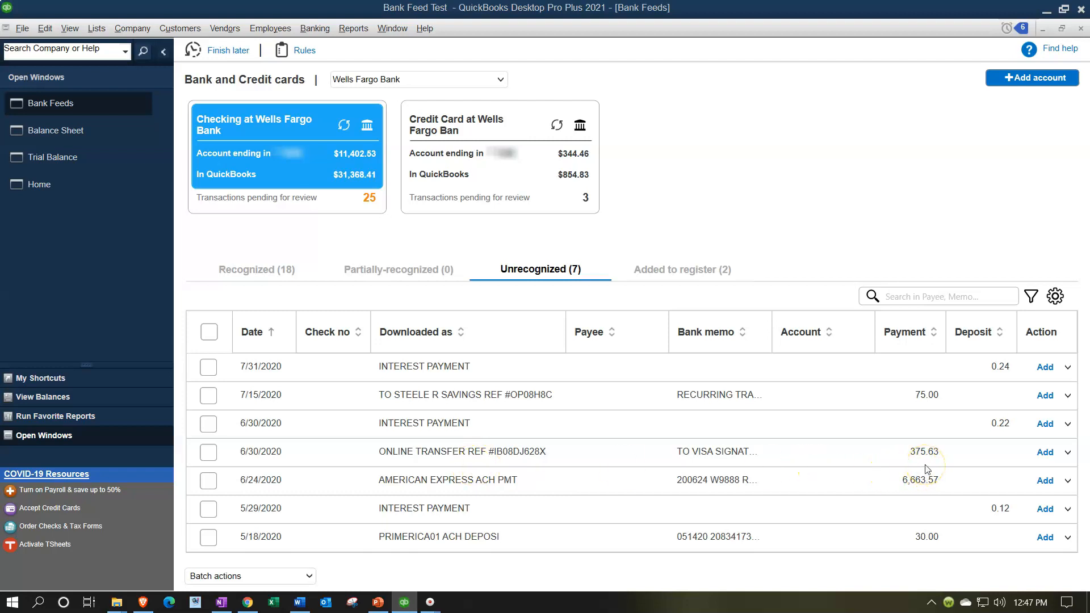
pyautogui.click(451, 138)
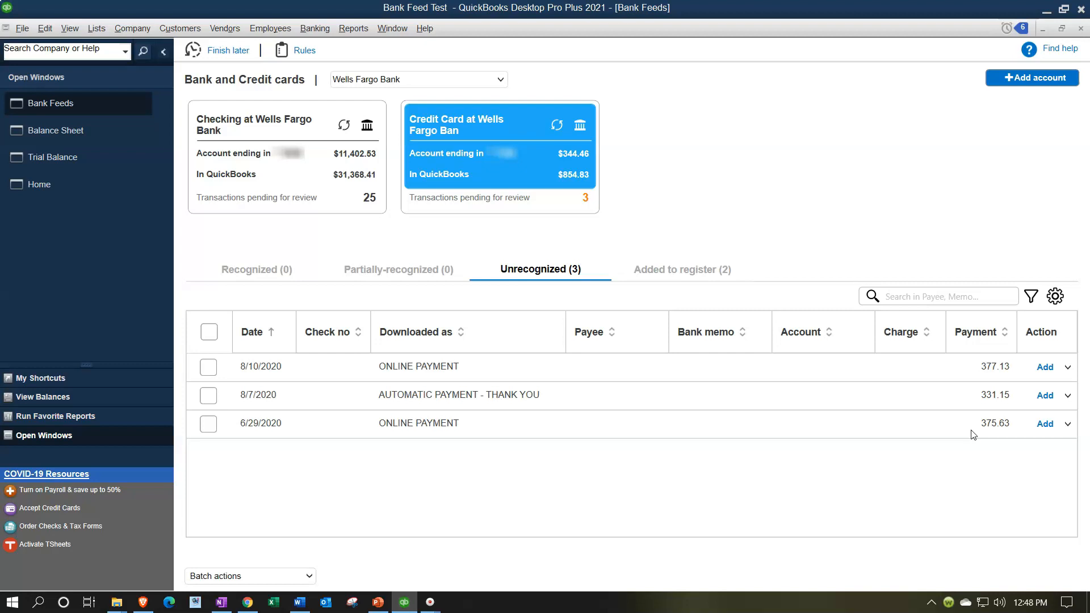
pyautogui.click(346, 168)
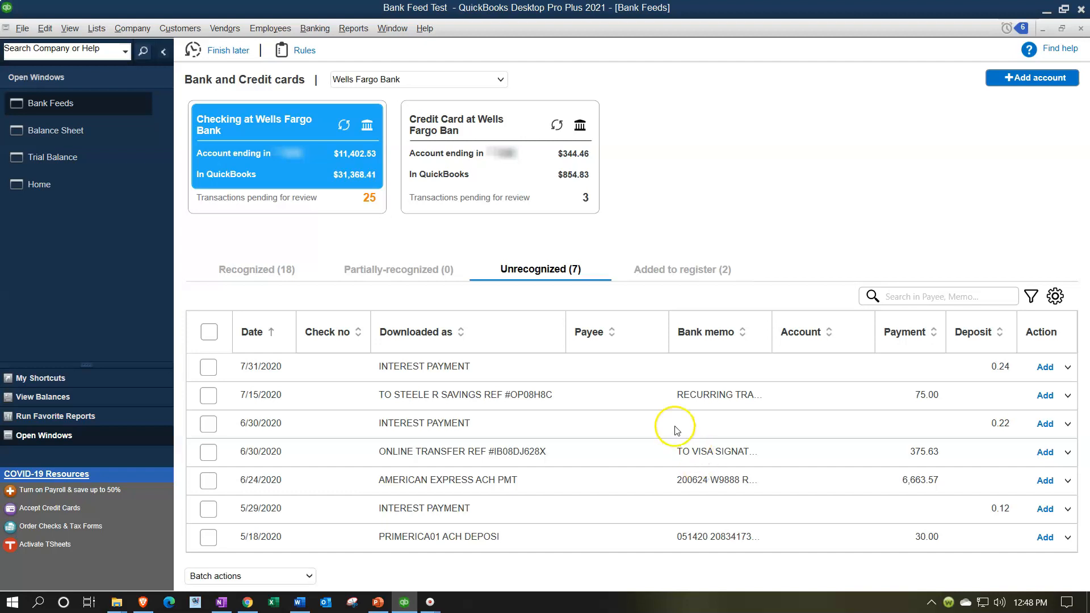
pyautogui.click(500, 184)
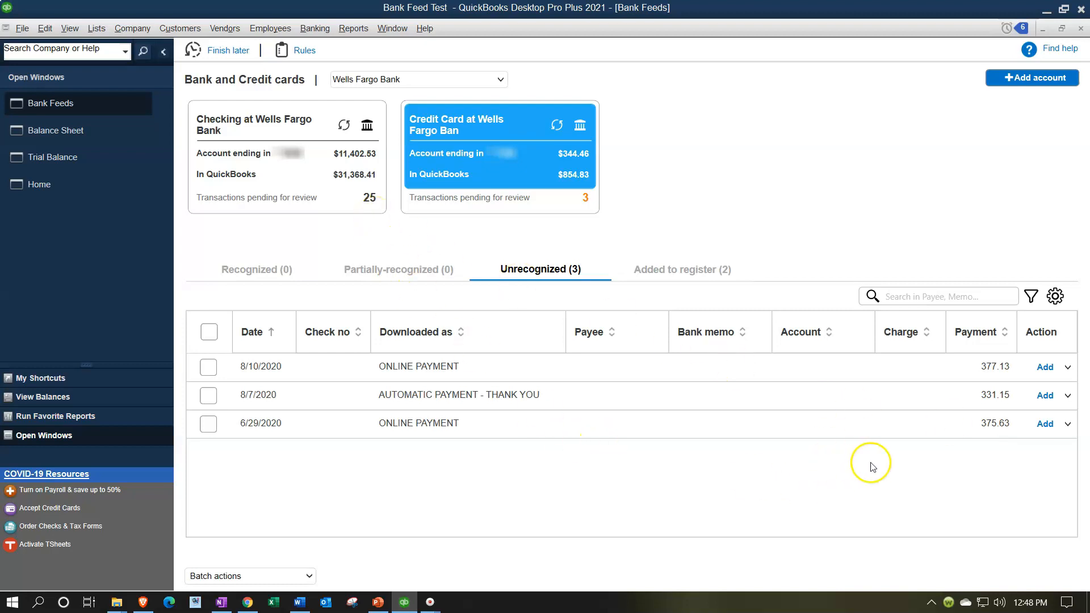
# Set the payee of the 6/29/2020 ONLINE PAYMENT credit card transaction to WF Visa Payment
pyautogui.click(614, 427)
pyautogui.click(654, 426)
pyautogui.click(640, 428)
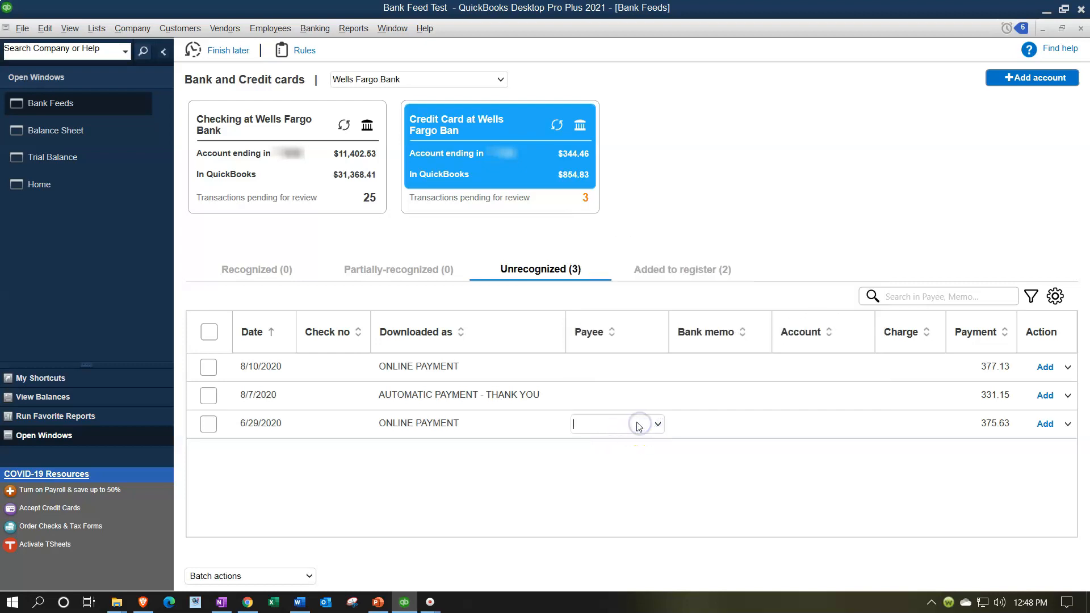
pyautogui.write('W')
pyautogui.write('F Vo')
pyautogui.write('isa Payment')
pyautogui.press('Tab')
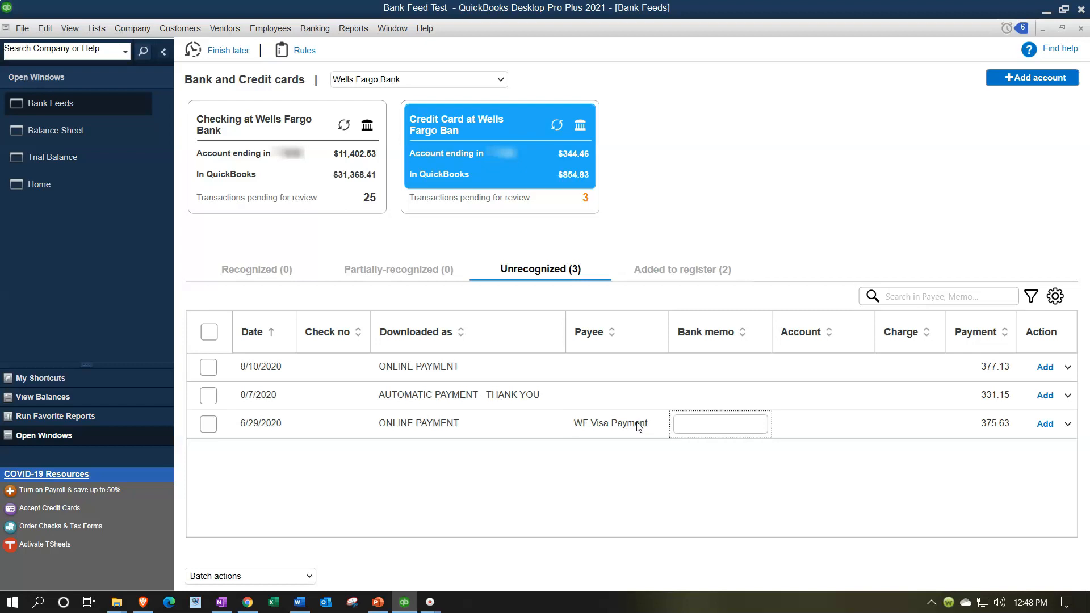
# Assign the Checking at Wells Fargo Bank account to the 6/29/2020 payment and add it, accepting the past-transaction warning
pyautogui.click(818, 428)
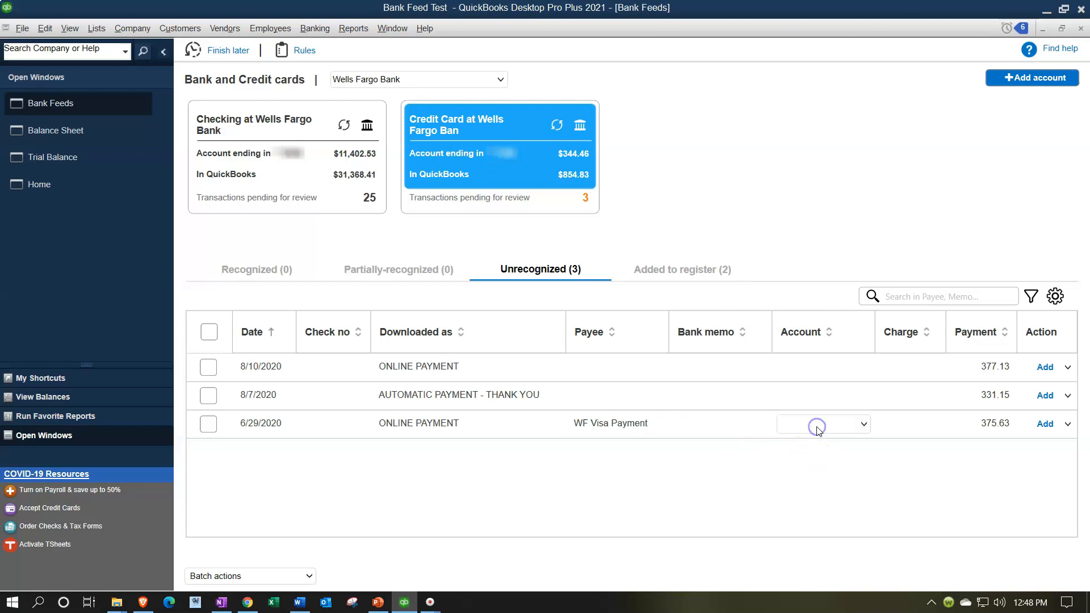
pyautogui.click(866, 426)
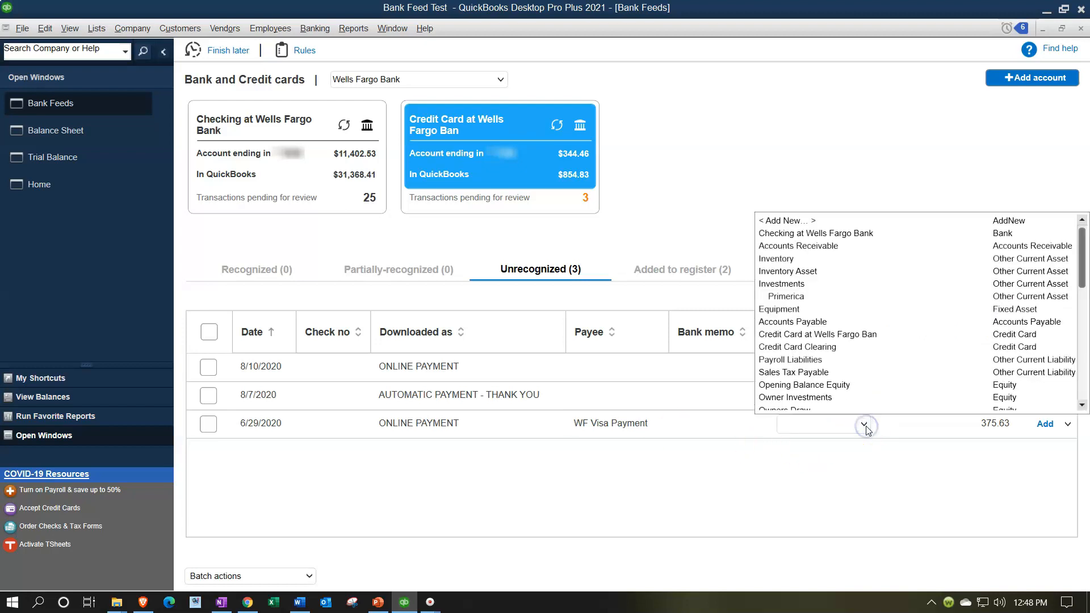
pyautogui.click(865, 426)
pyautogui.click(865, 426)
pyautogui.click(818, 234)
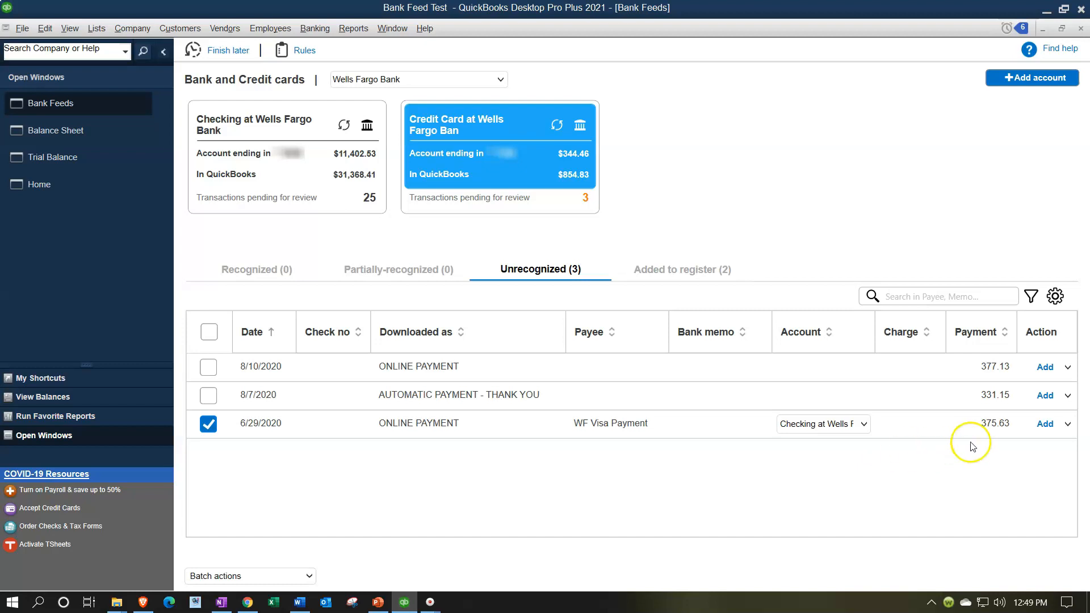
pyautogui.click(1045, 424)
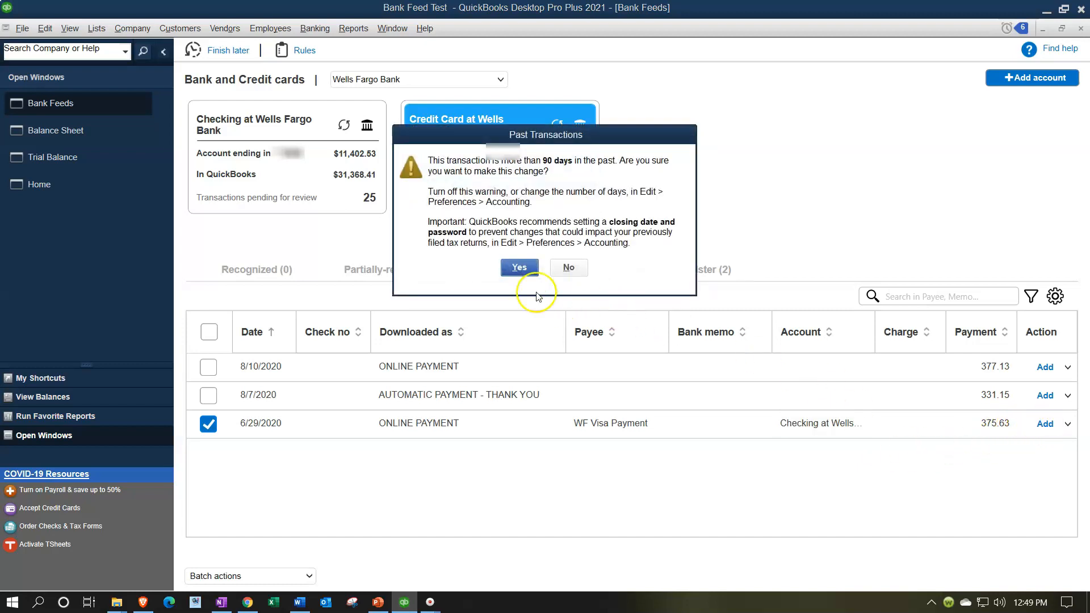
pyautogui.click(520, 268)
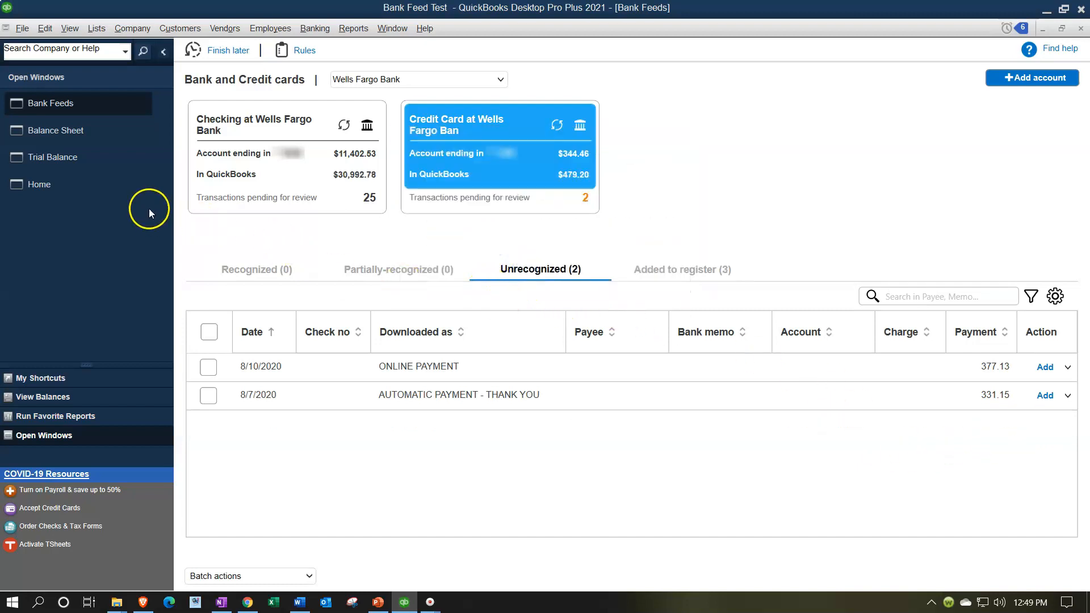
# Drill into the credit card account on the balance sheet to review the 6/29/2020 WF Visa Payment entry
pyautogui.click(64, 131)
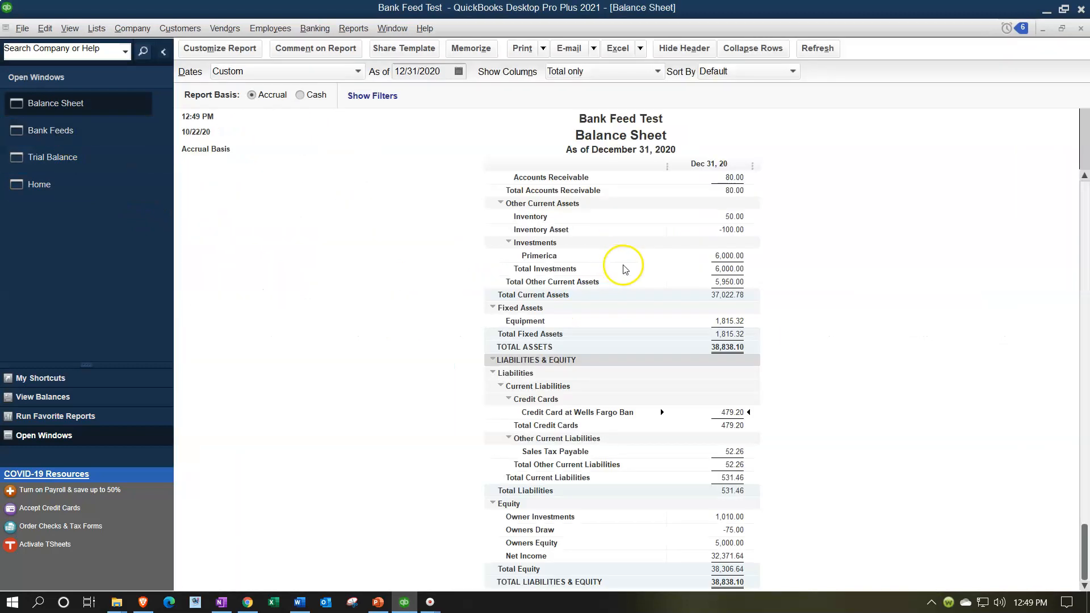
pyautogui.doubleClick(731, 413)
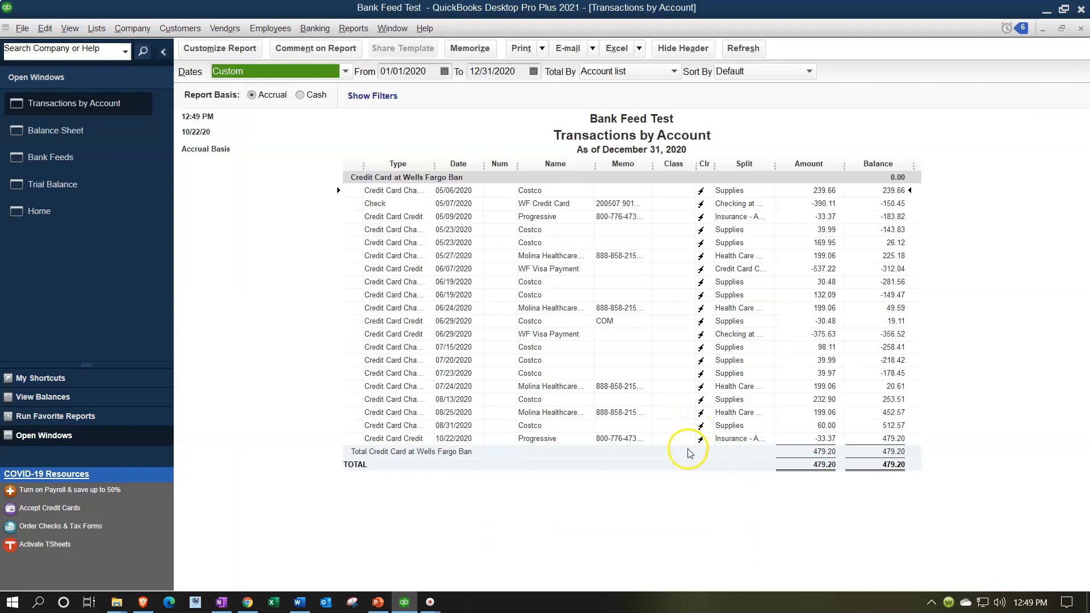
pyautogui.doubleClick(817, 334)
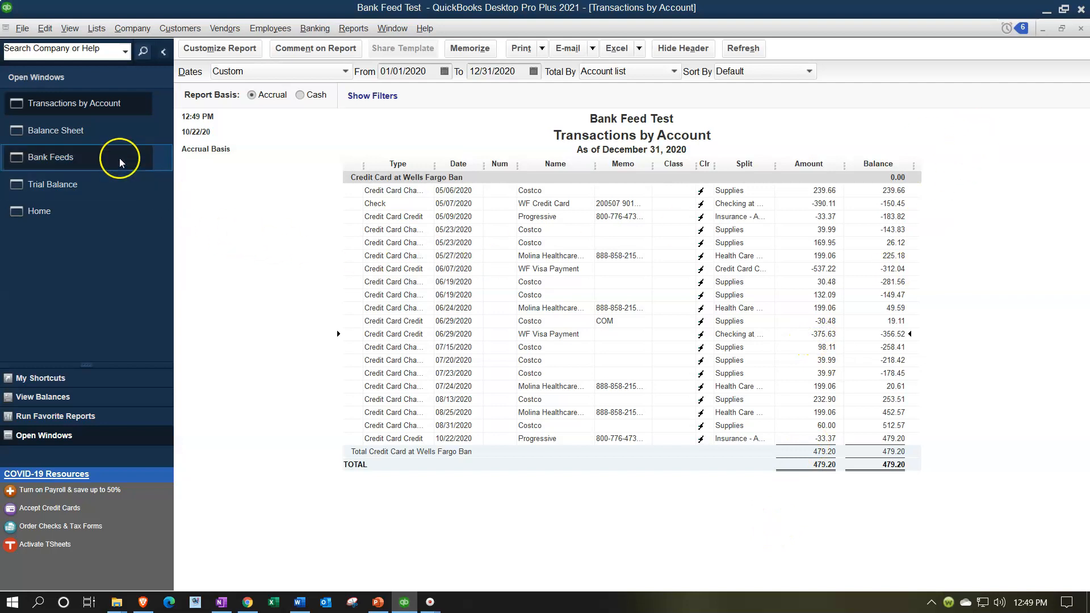
# Review the checking feed's recognized transactions and close the credit card transactions report
pyautogui.click(88, 158)
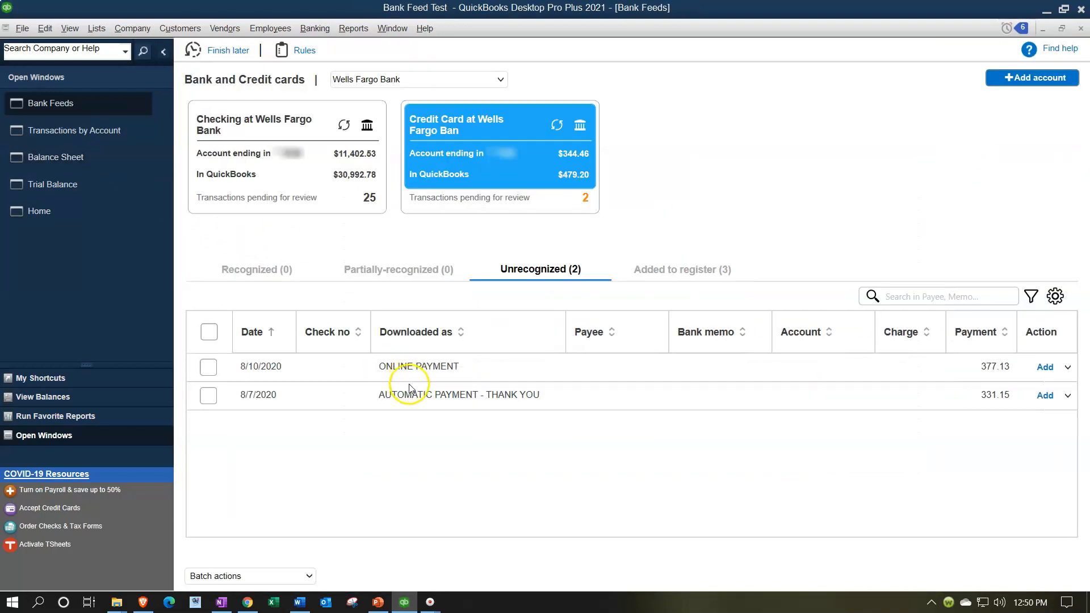
pyautogui.click(326, 156)
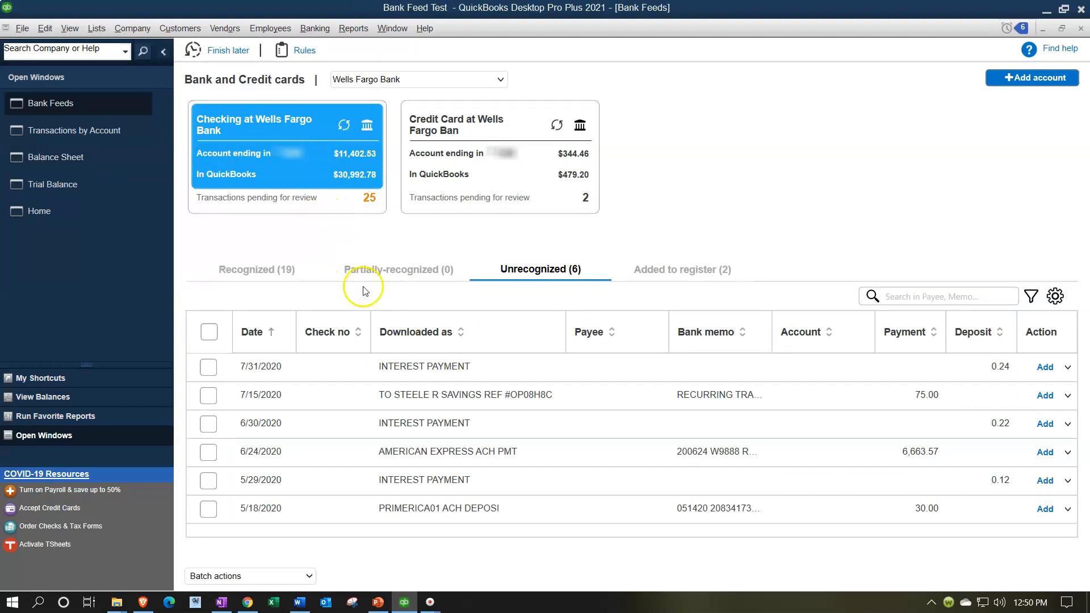
pyautogui.click(263, 270)
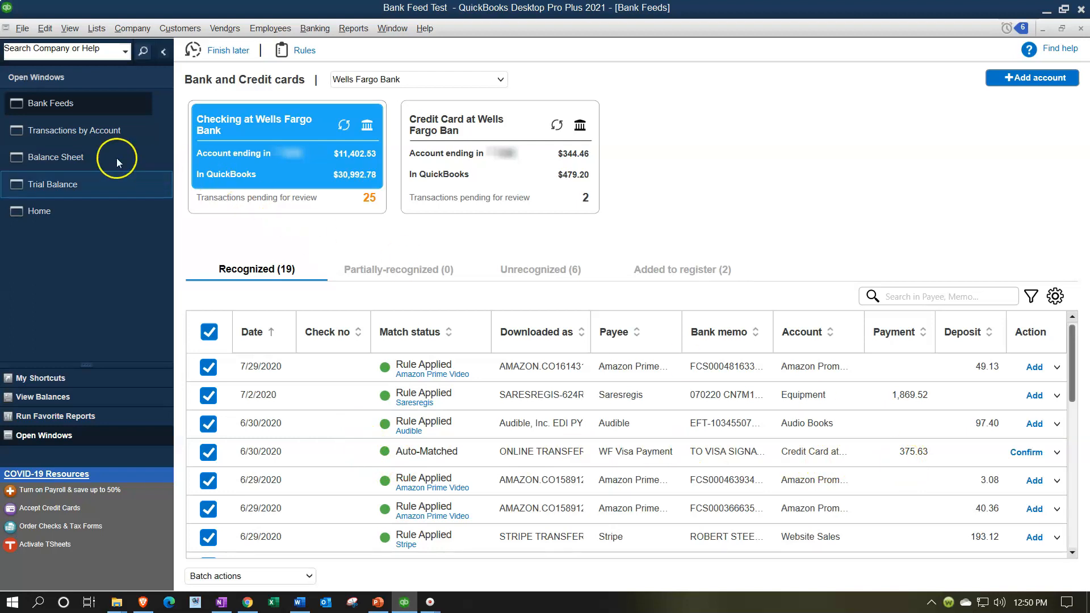
pyautogui.click(80, 136)
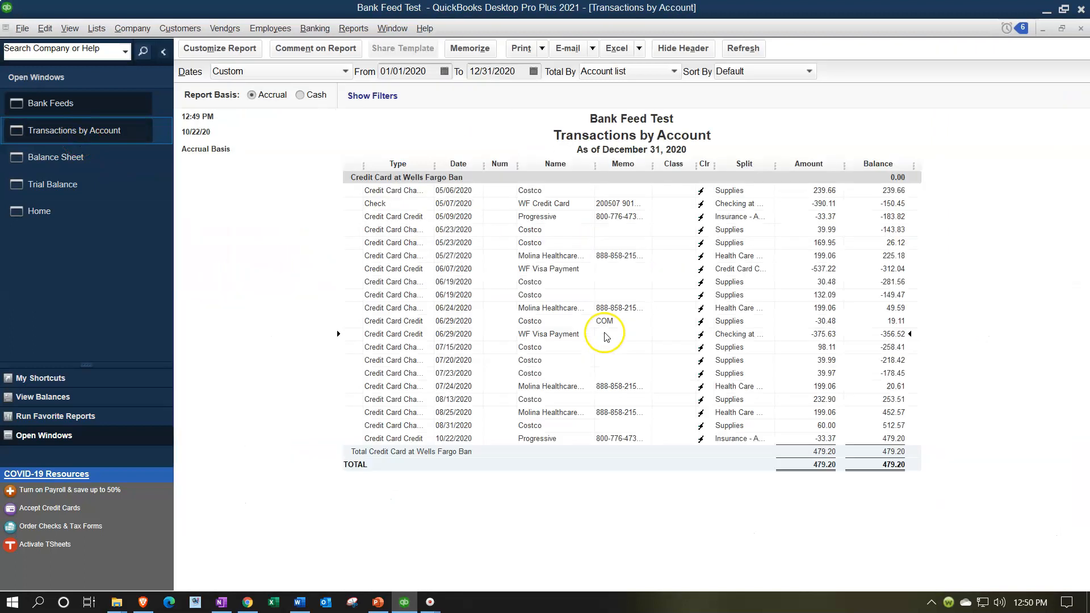
pyautogui.click(1082, 28)
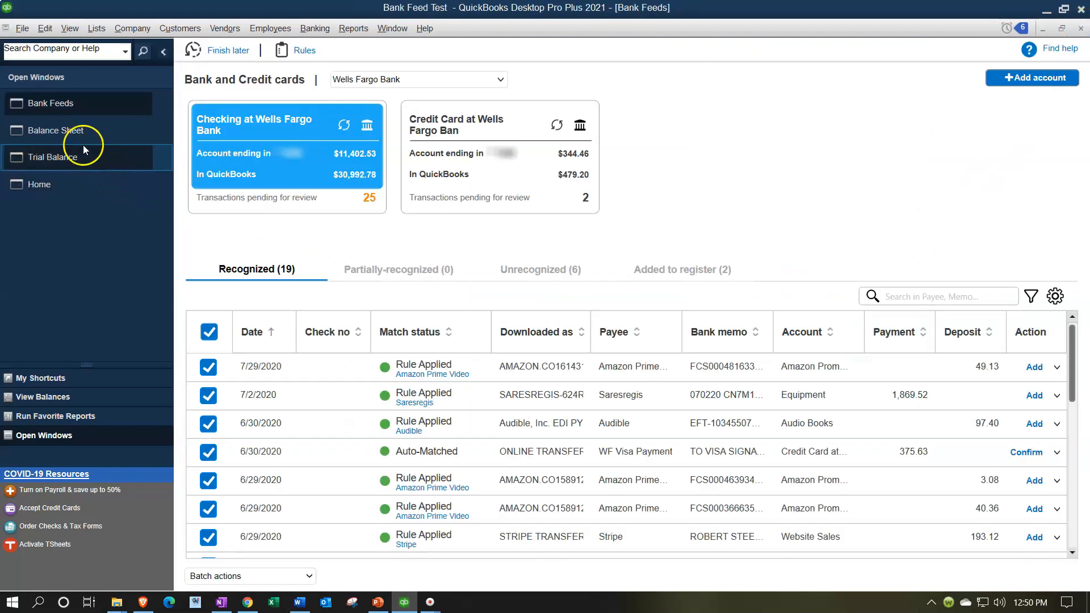
# Drill into the checking account on the balance sheet to review the 6/29/2020 WF Visa Payment entry
pyautogui.click(80, 137)
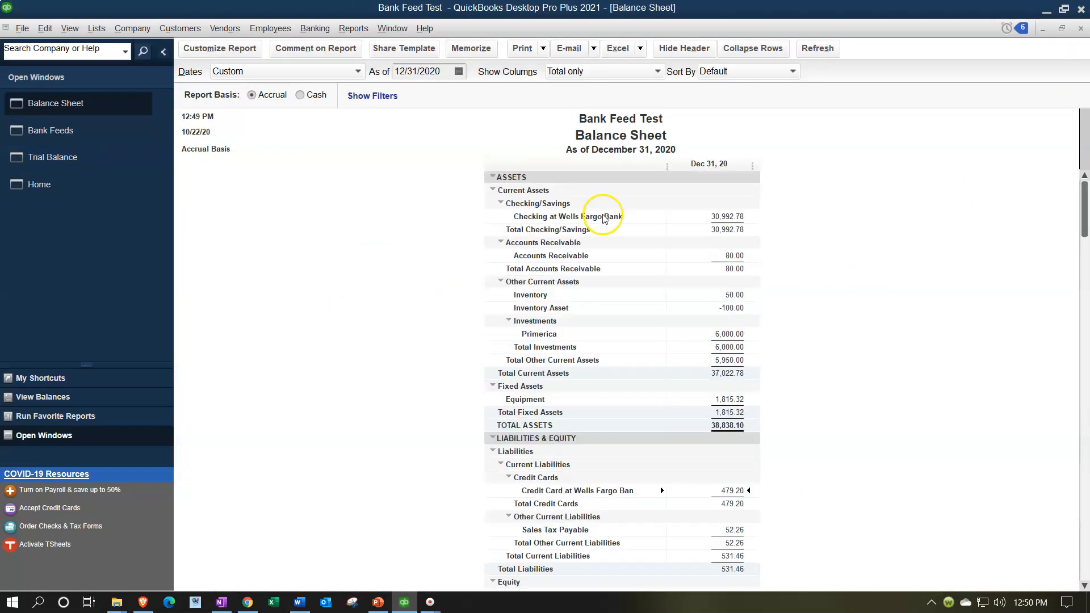
pyautogui.doubleClick(727, 217)
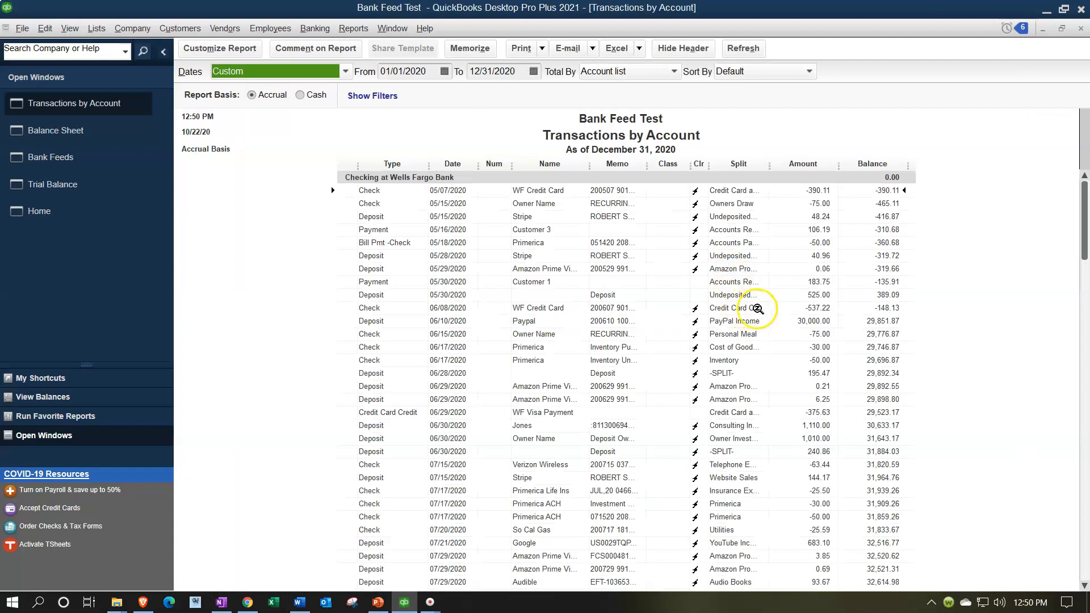
pyautogui.click(820, 412)
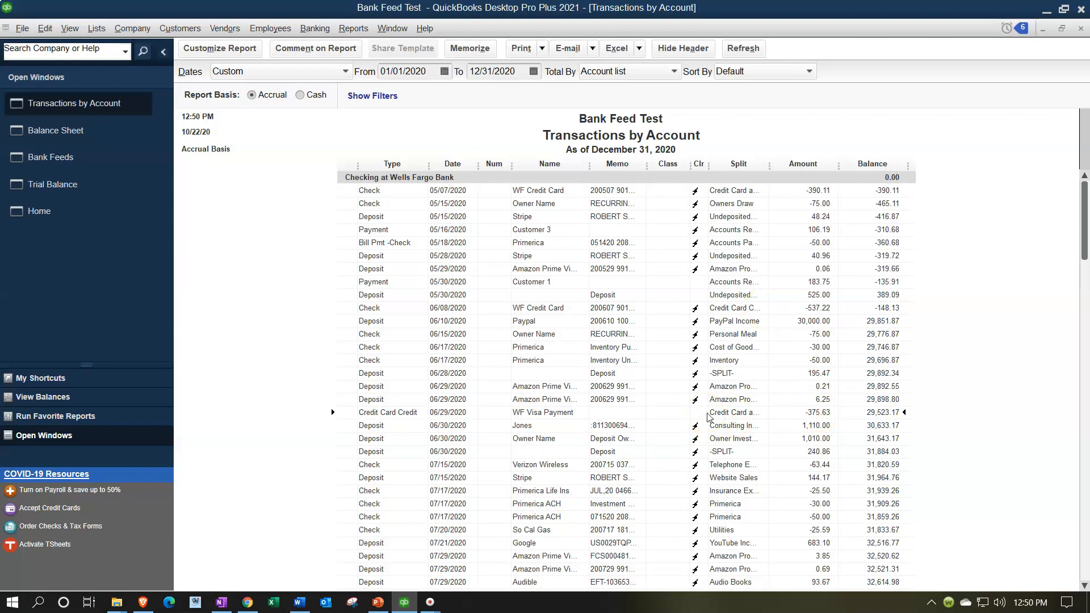
pyautogui.click(84, 166)
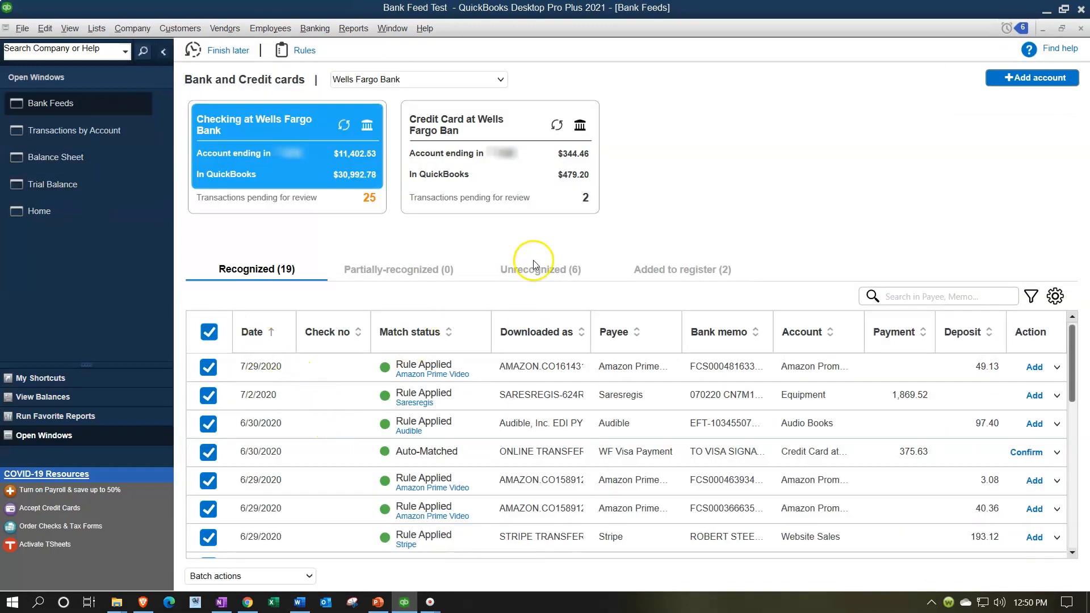
# Confirm the auto-matched 6/30/2020 WF Visa Payment of 375.63 in the checking account's recognized transactions
pyautogui.click(534, 265)
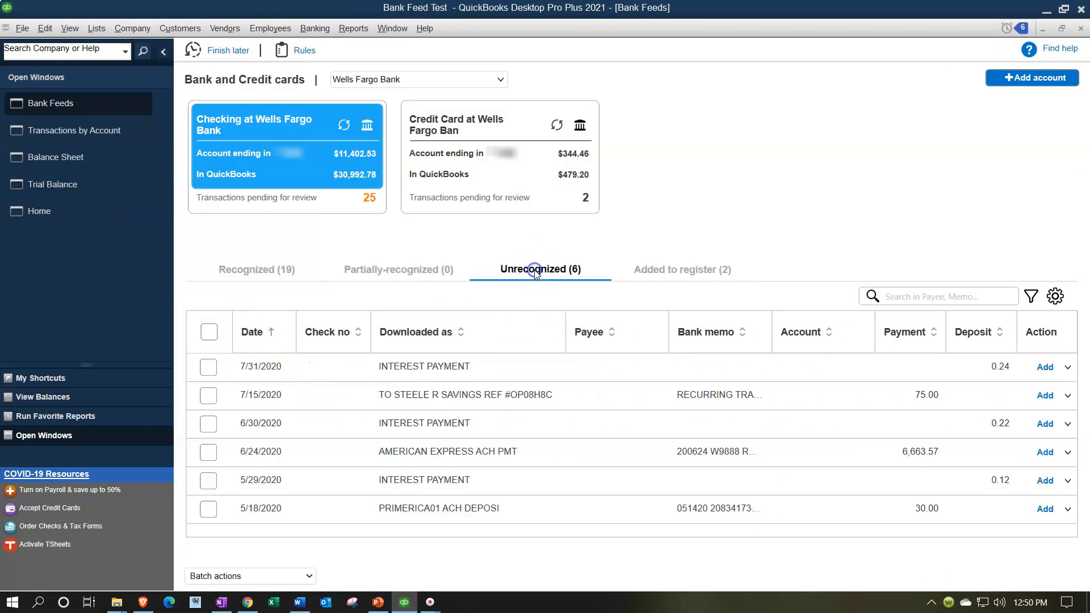
pyautogui.click(261, 264)
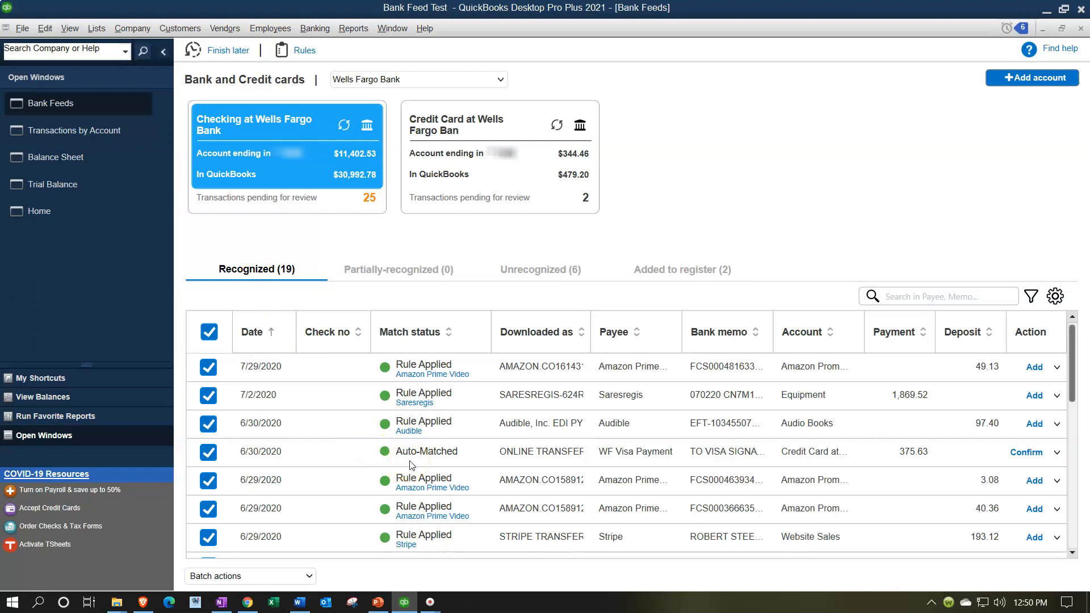
pyautogui.click(1028, 453)
# Review the checking account's WF Visa Payment entry in the Transactions by Account report, then close the report
pyautogui.click(514, 271)
pyautogui.click(78, 133)
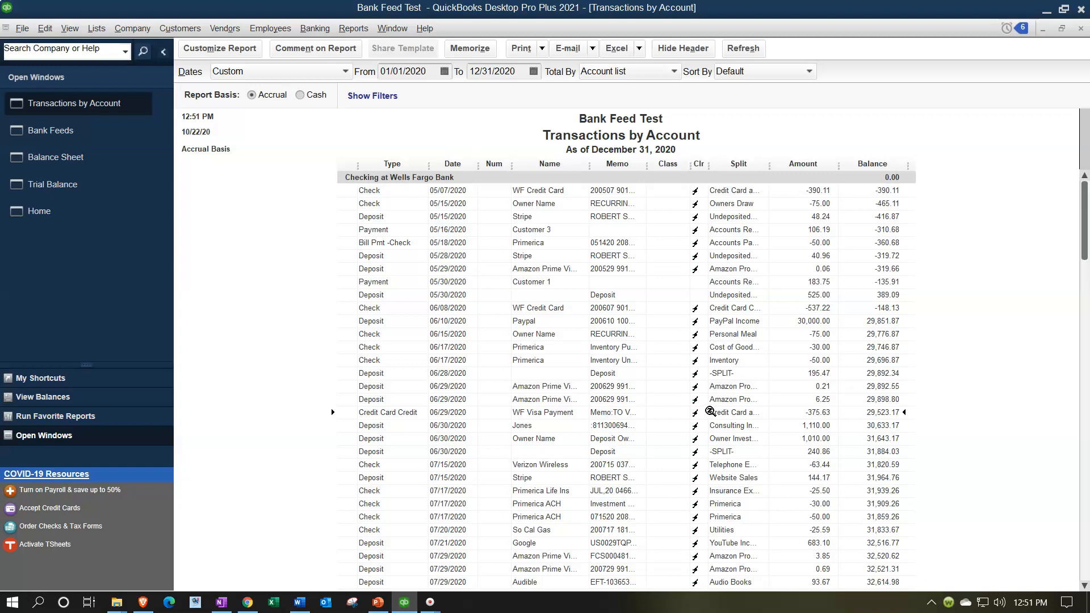
pyautogui.click(1080, 29)
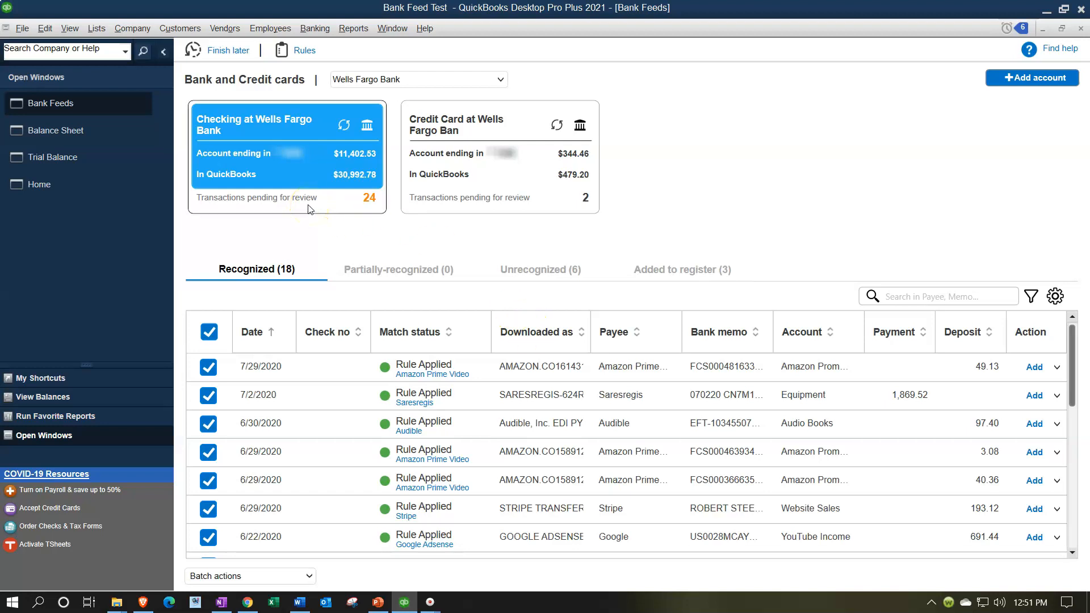
# Review the credit card feed's pending transactions, then return to the checking account feed
pyautogui.click(479, 213)
pyautogui.click(593, 324)
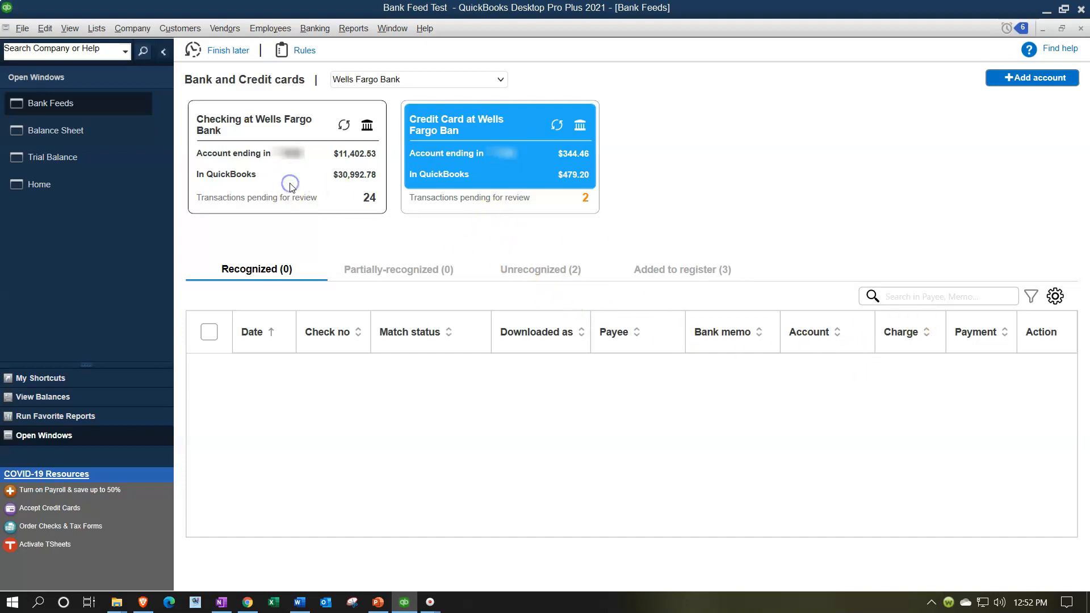
pyautogui.click(292, 206)
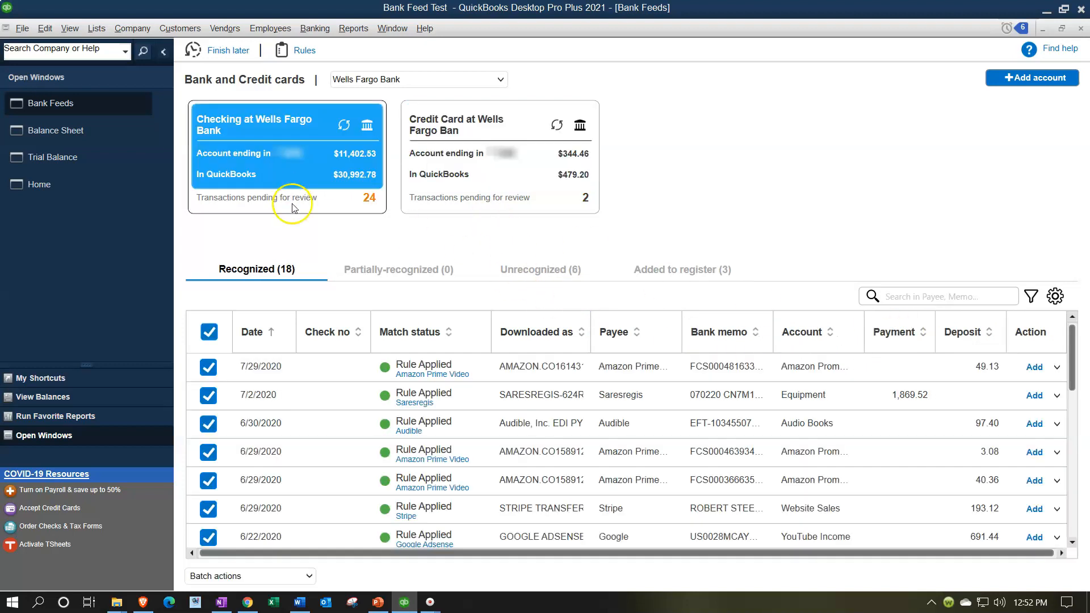
pyautogui.click(389, 220)
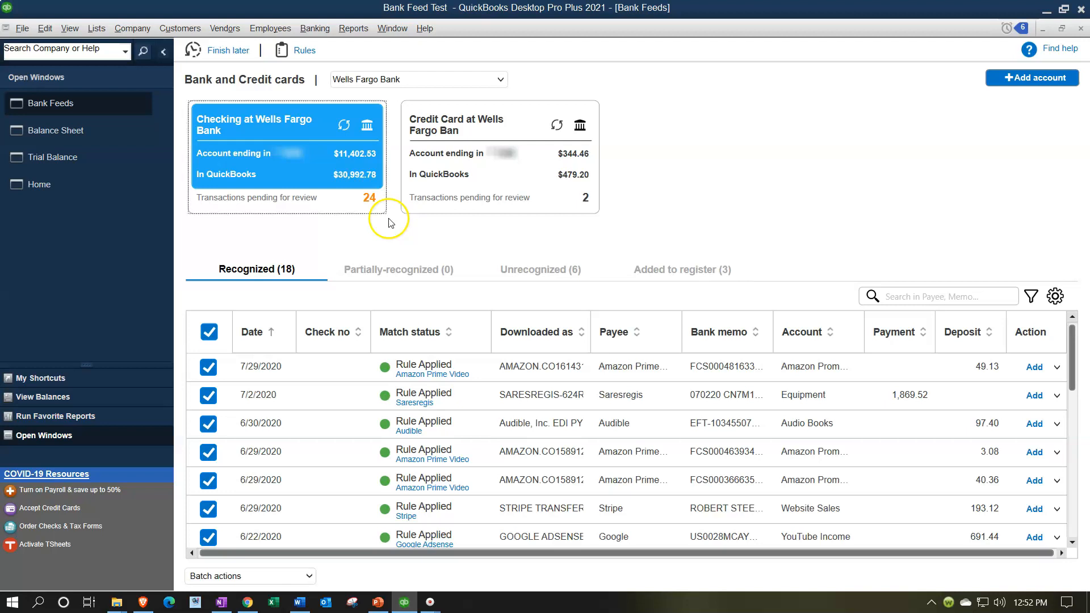